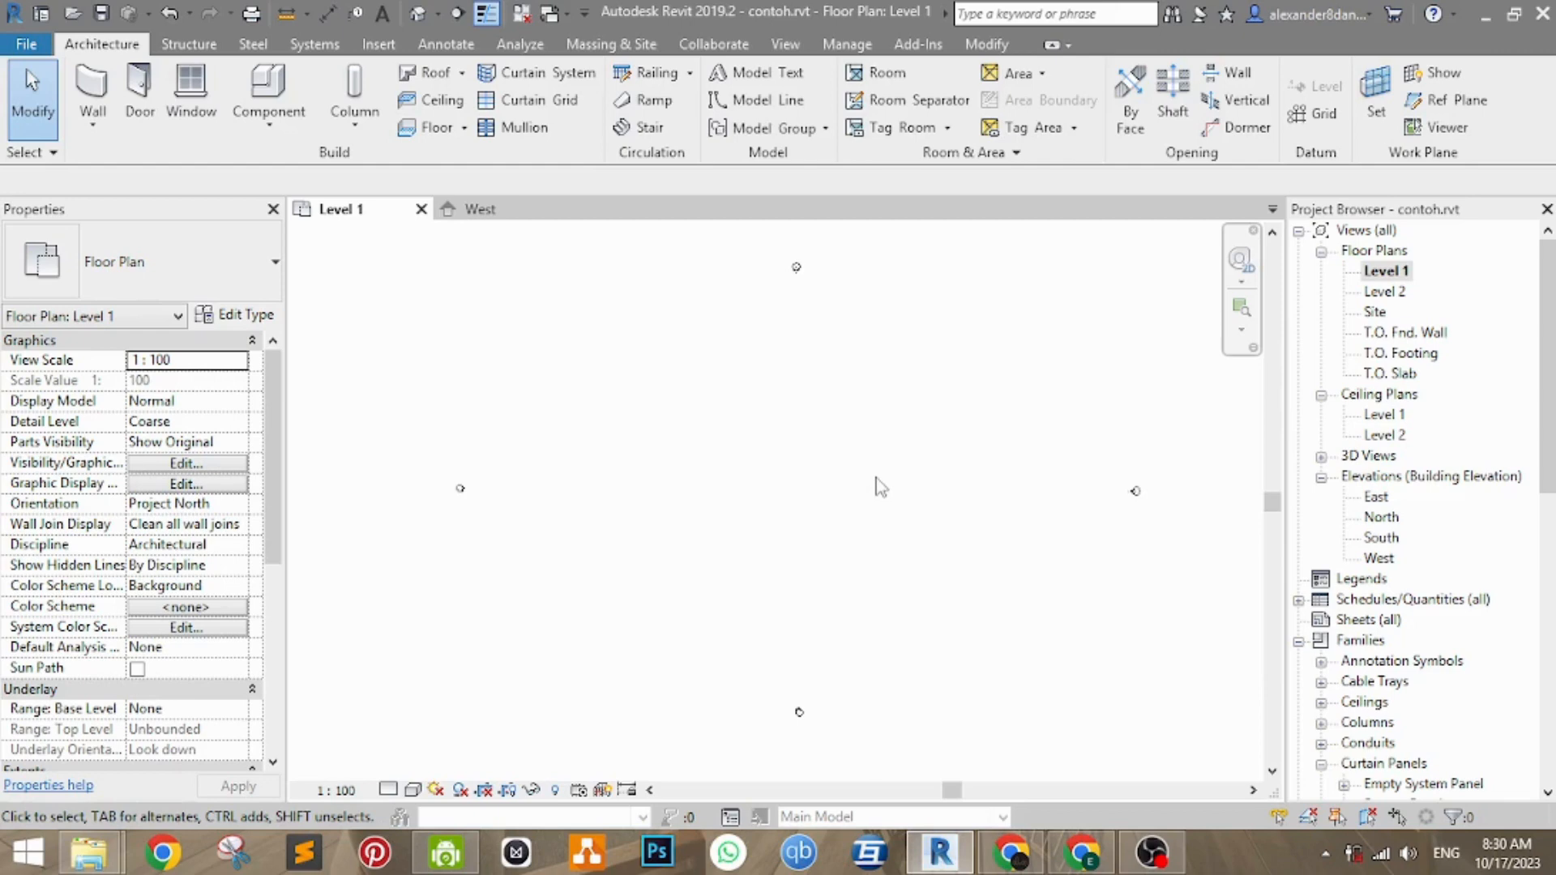
pyautogui.moveTo(823, 458); pyautogui.dragTo(851, 496, button='middle')
pyautogui.moveTo(826, 438); pyautogui.dragTo(809, 438, button='middle')
pyautogui.moveTo(913, 477); pyautogui.dragTo(888, 471, button='middle')
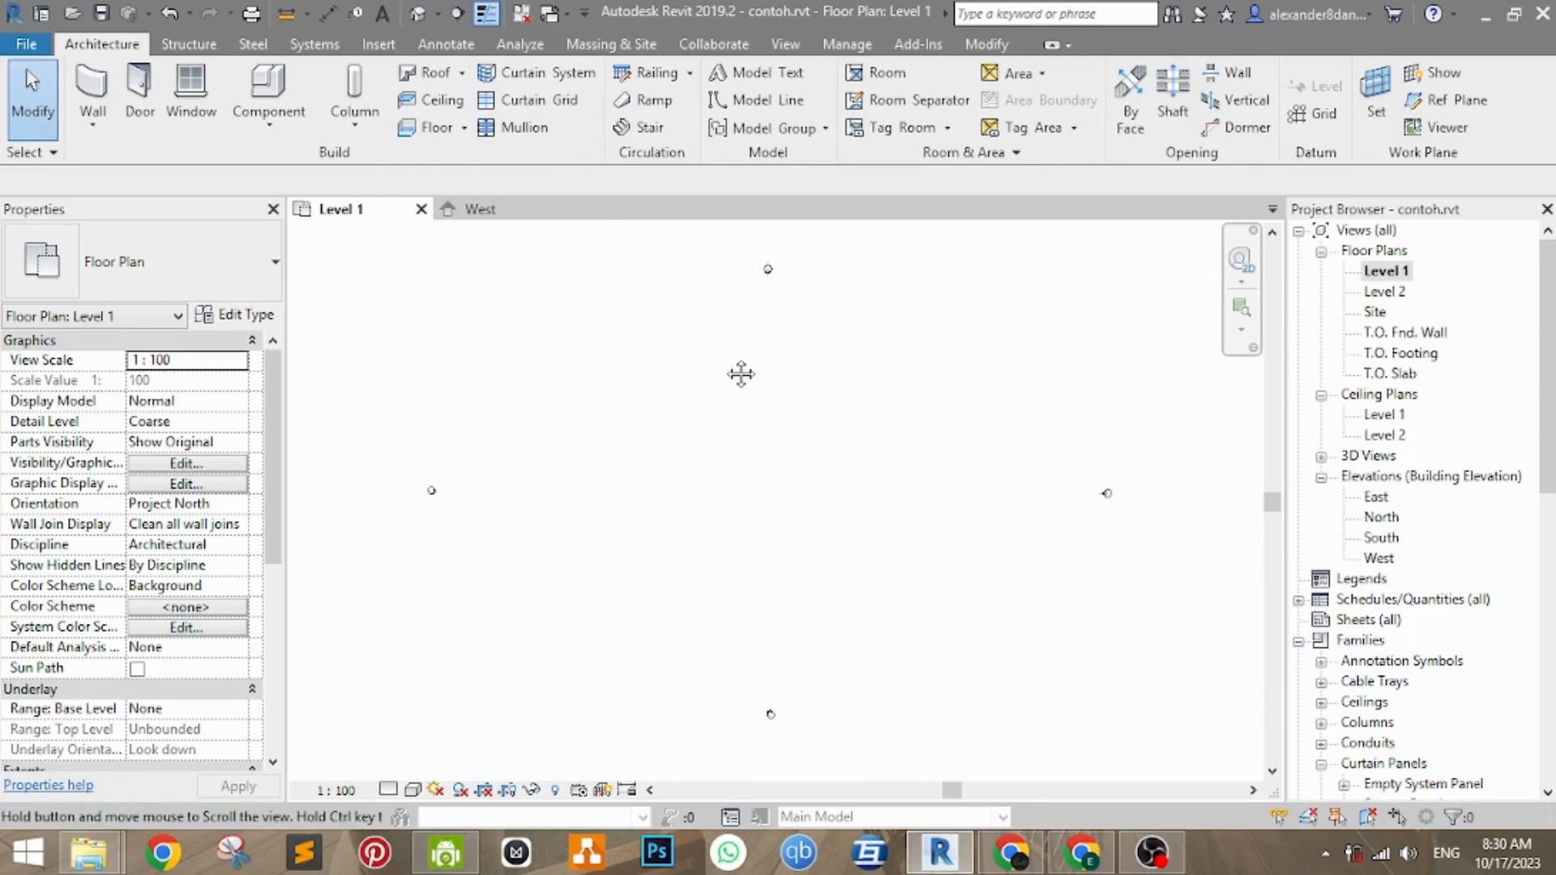
# - Import the CAD drawing Denah Atap.dwg into the Level 1 floor plan with centimeter as the import unit
pyautogui.click(378, 45)
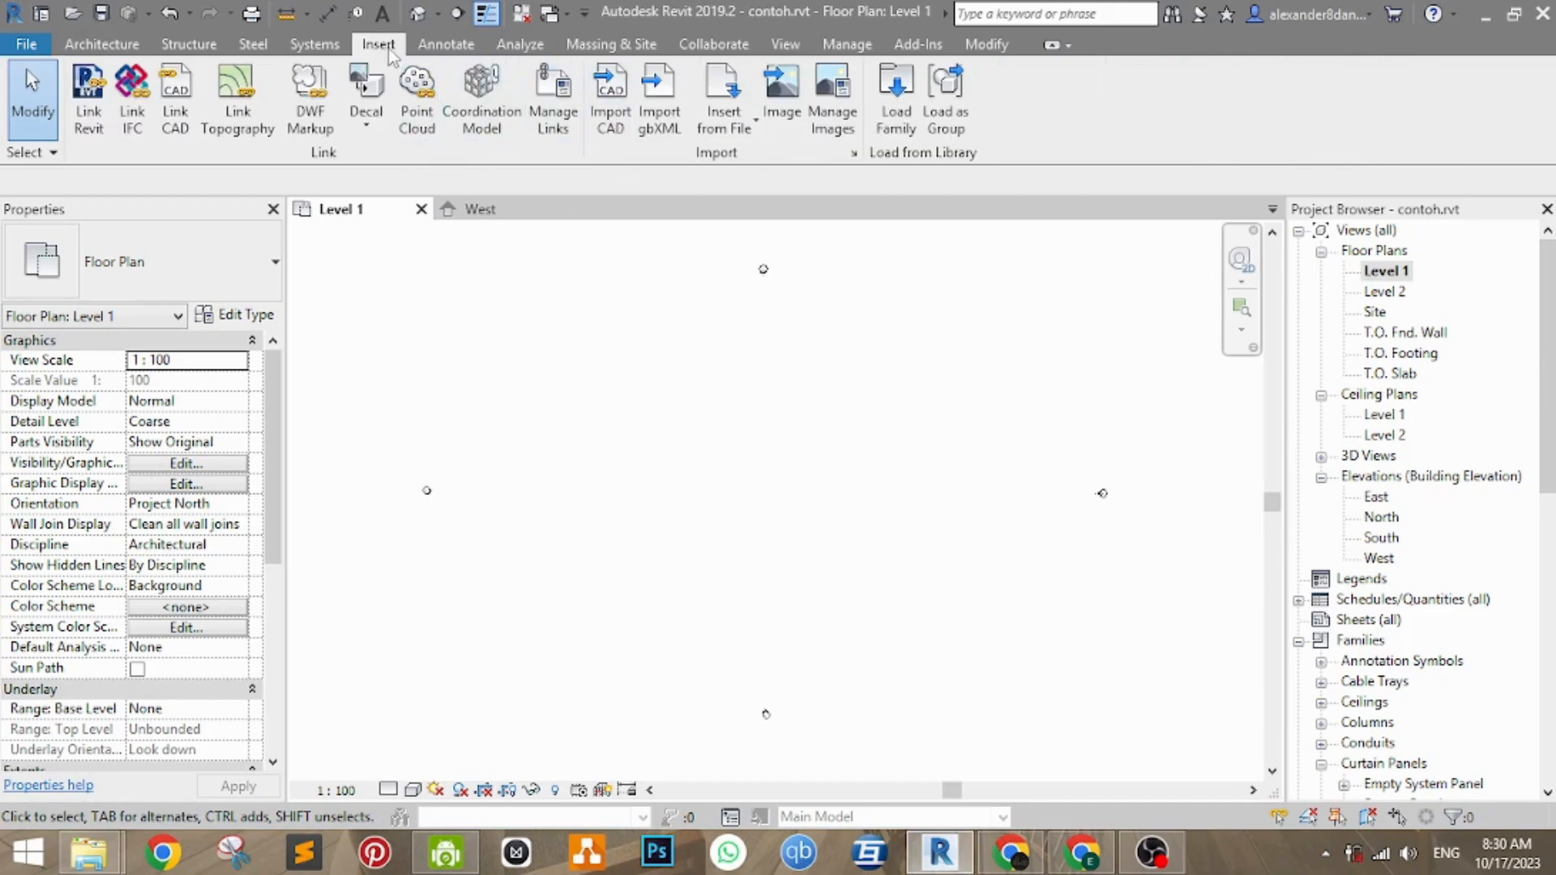
pyautogui.click(609, 114)
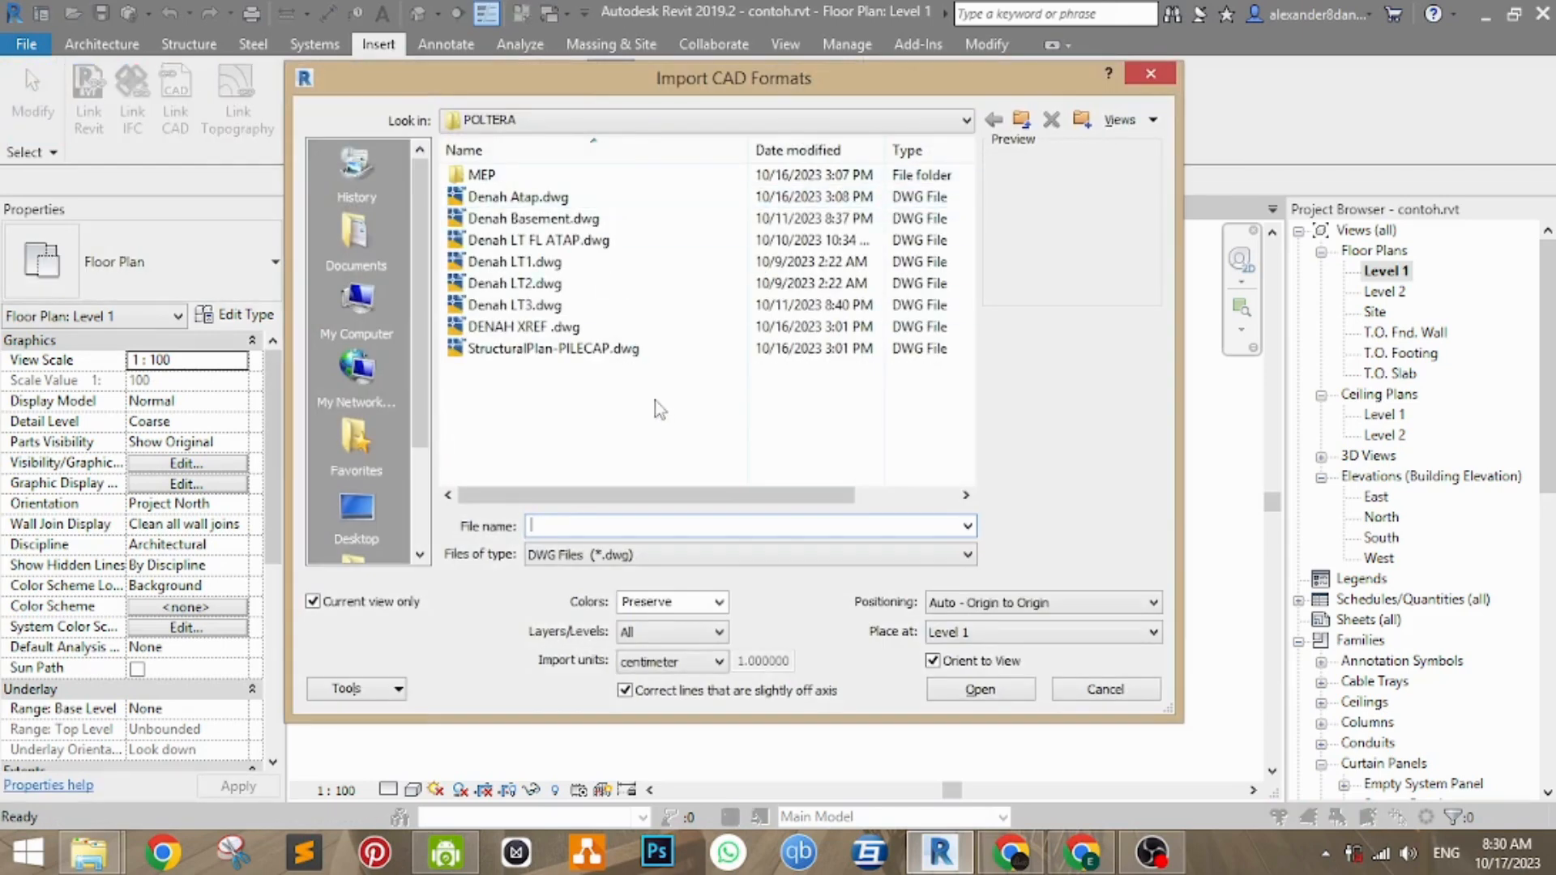
pyautogui.click(691, 201)
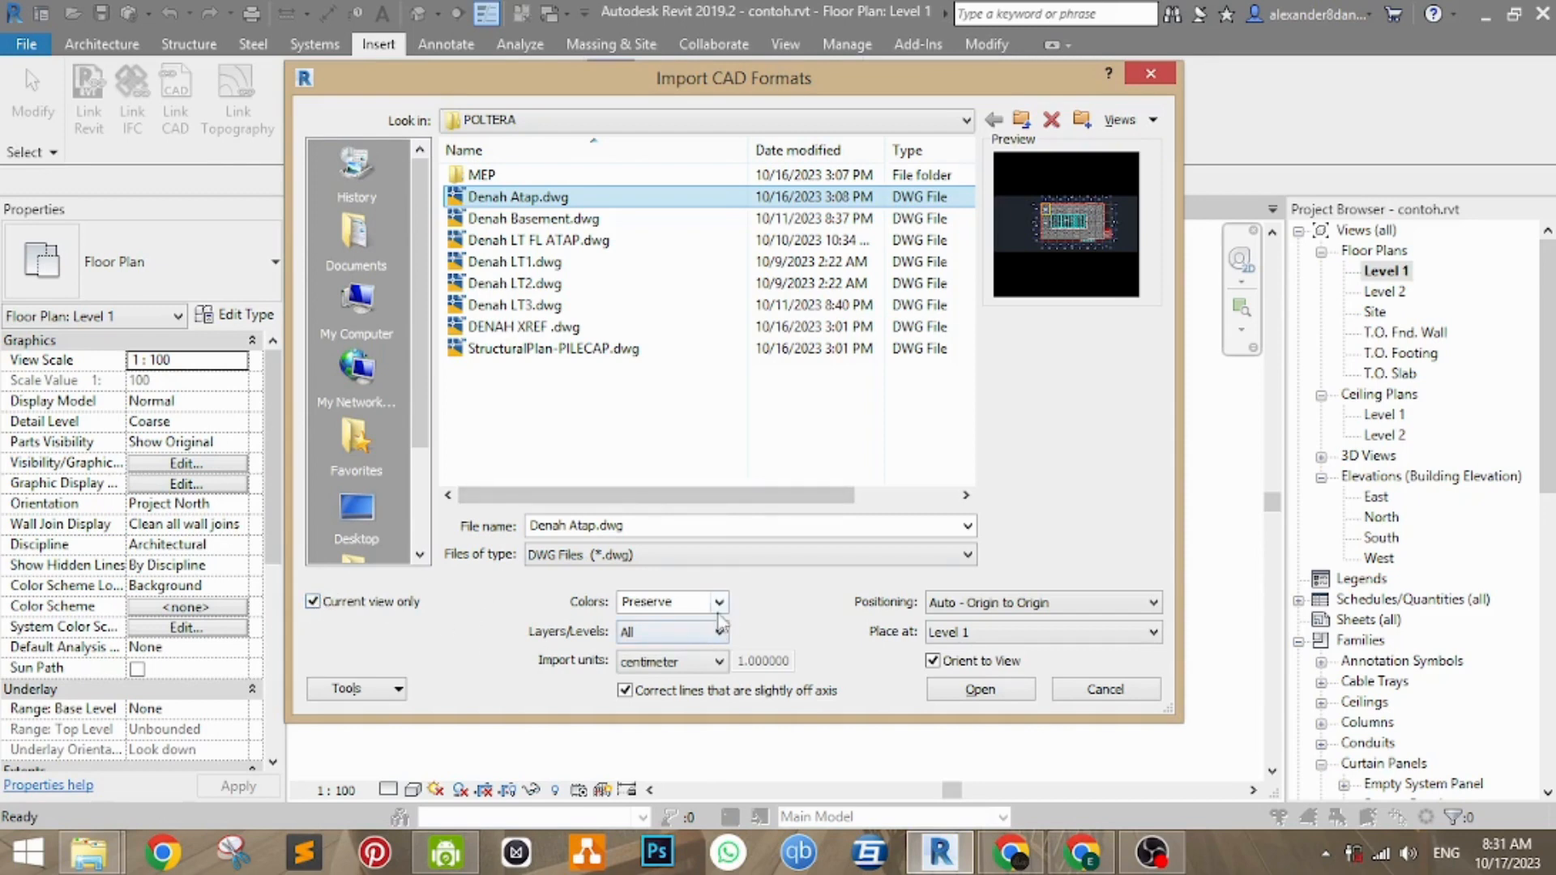
pyautogui.click(718, 663)
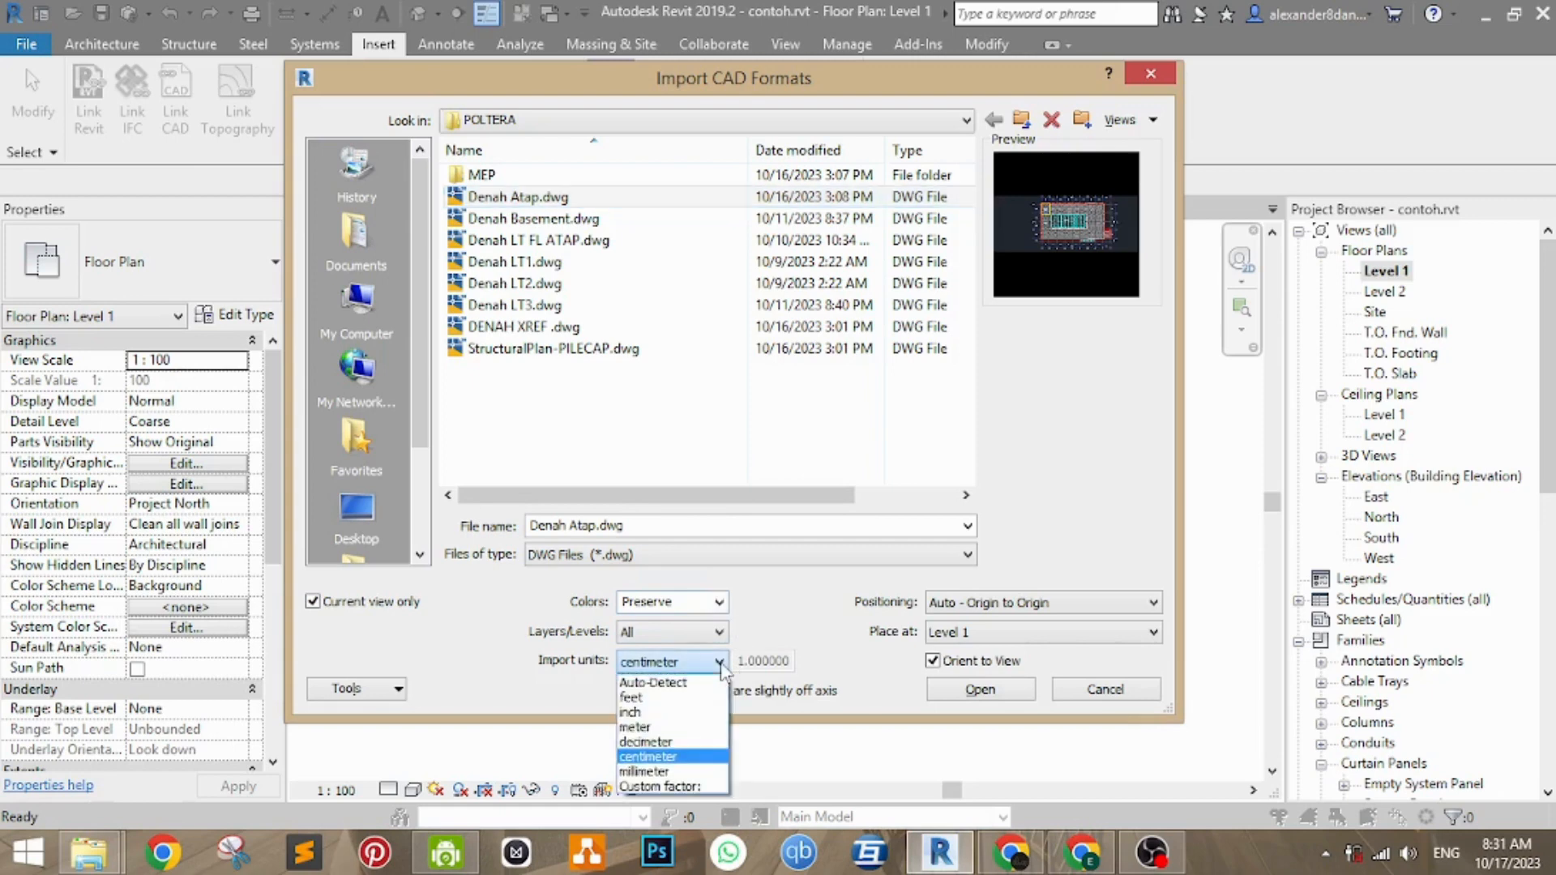
pyautogui.click(819, 625)
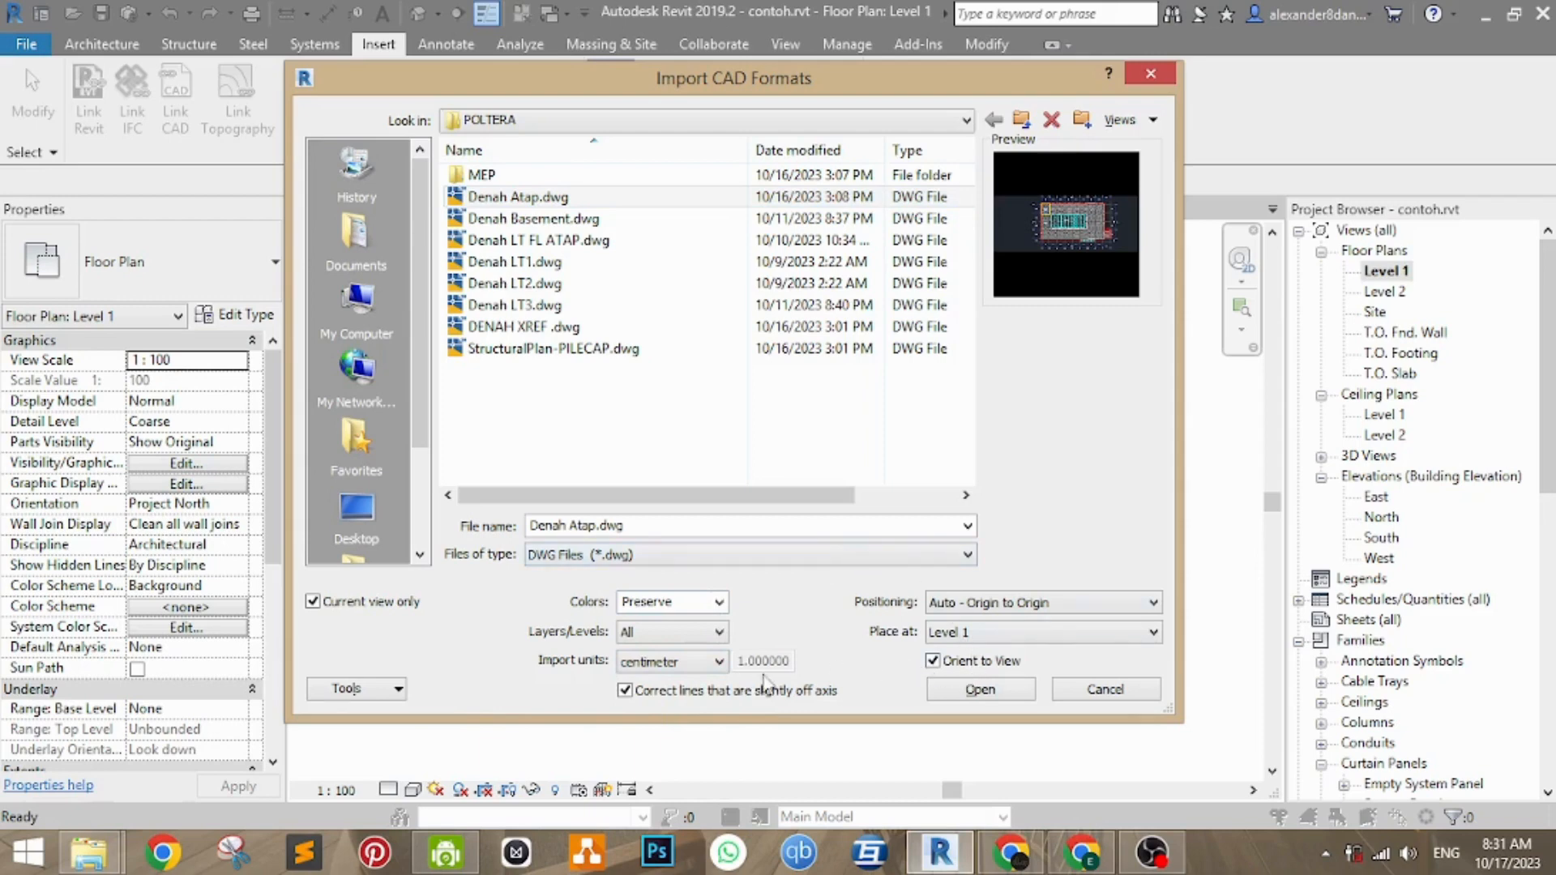
pyautogui.click(980, 689)
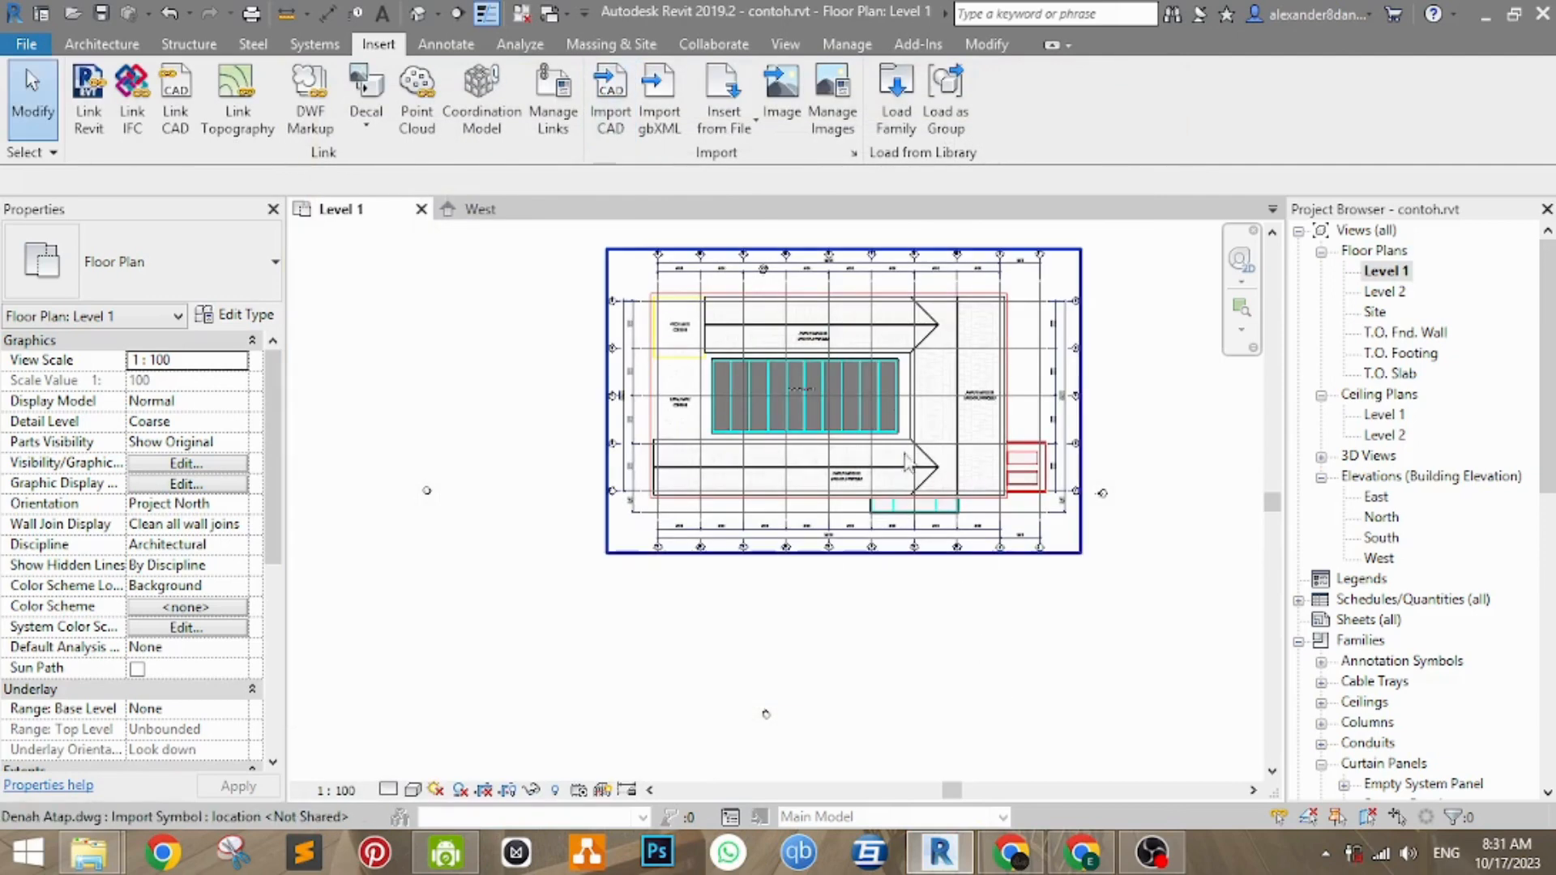
# - Move the imported roof plan drawing so it sits centrally between the four elevation markers, and deselect it
pyautogui.click(921, 440)
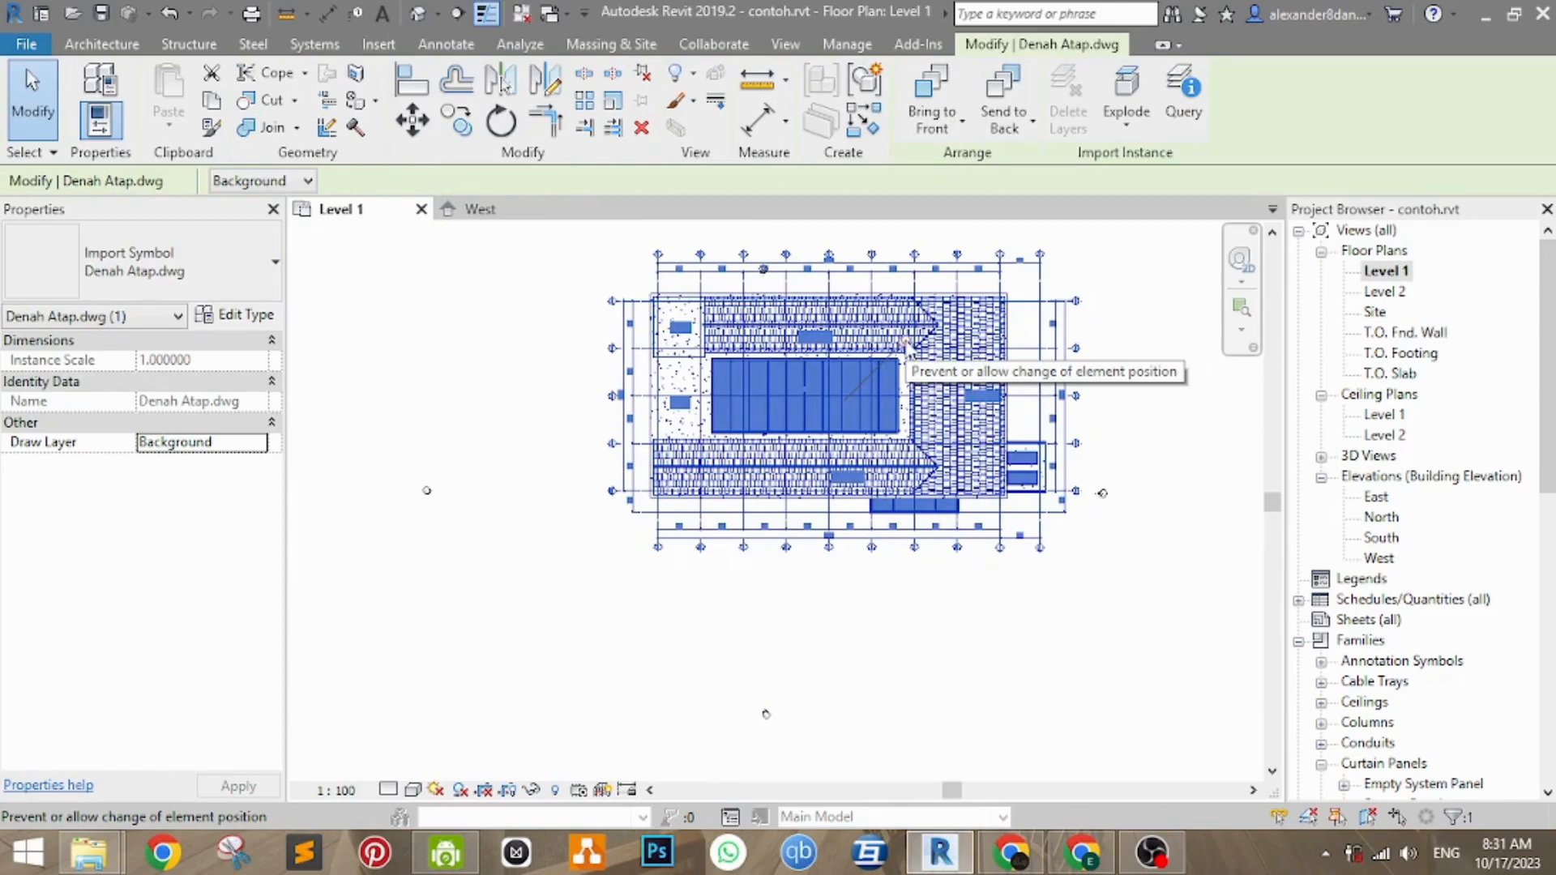
pyautogui.moveTo(906, 346); pyautogui.dragTo(848, 409)
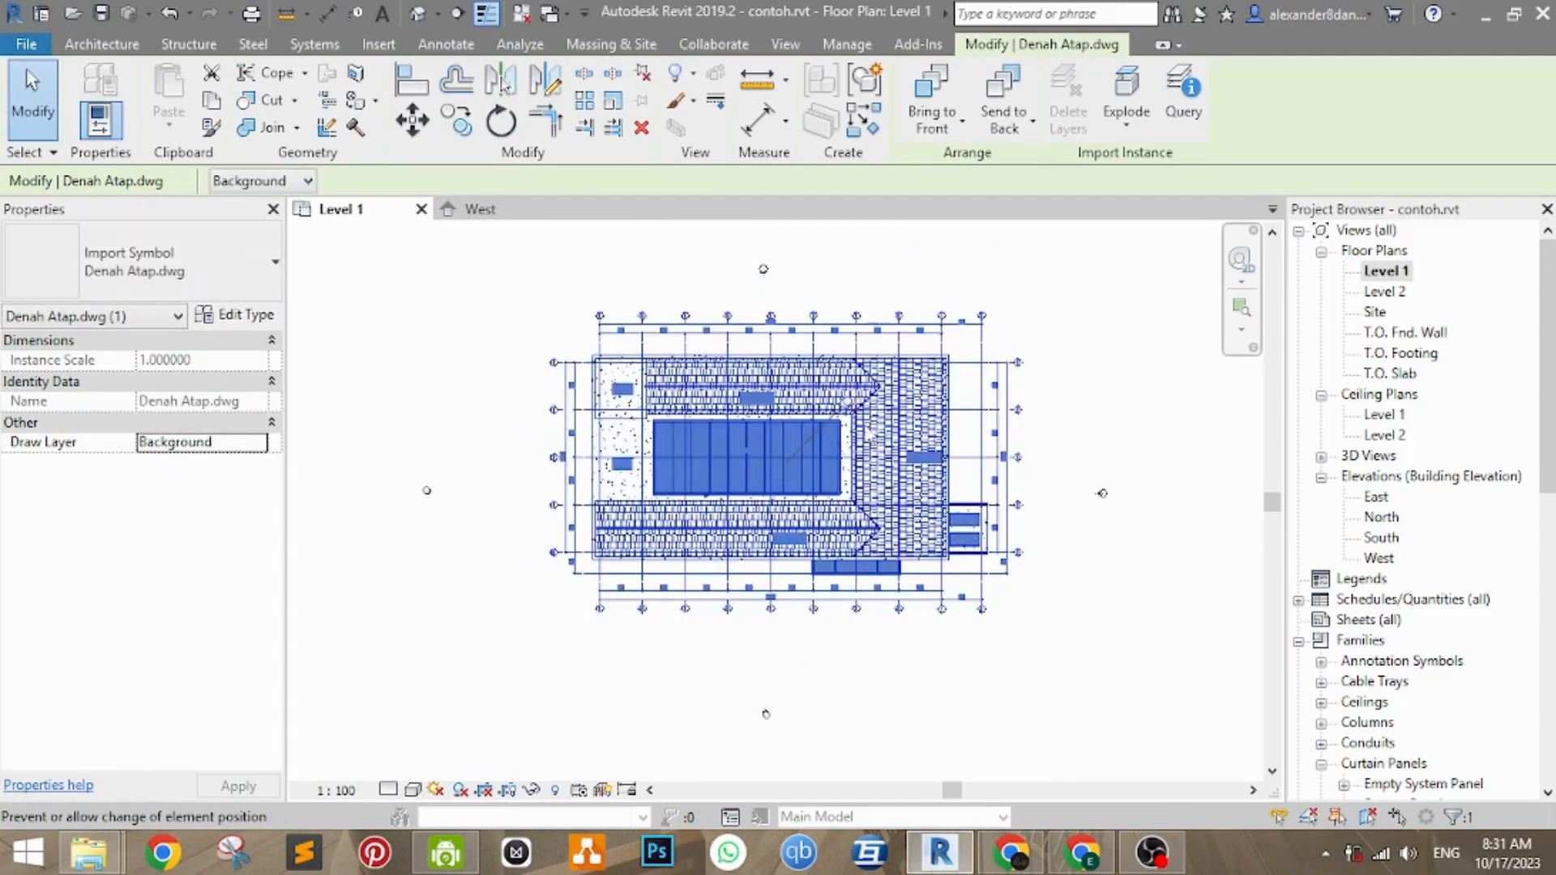
pyautogui.scroll(3, 757, 495)
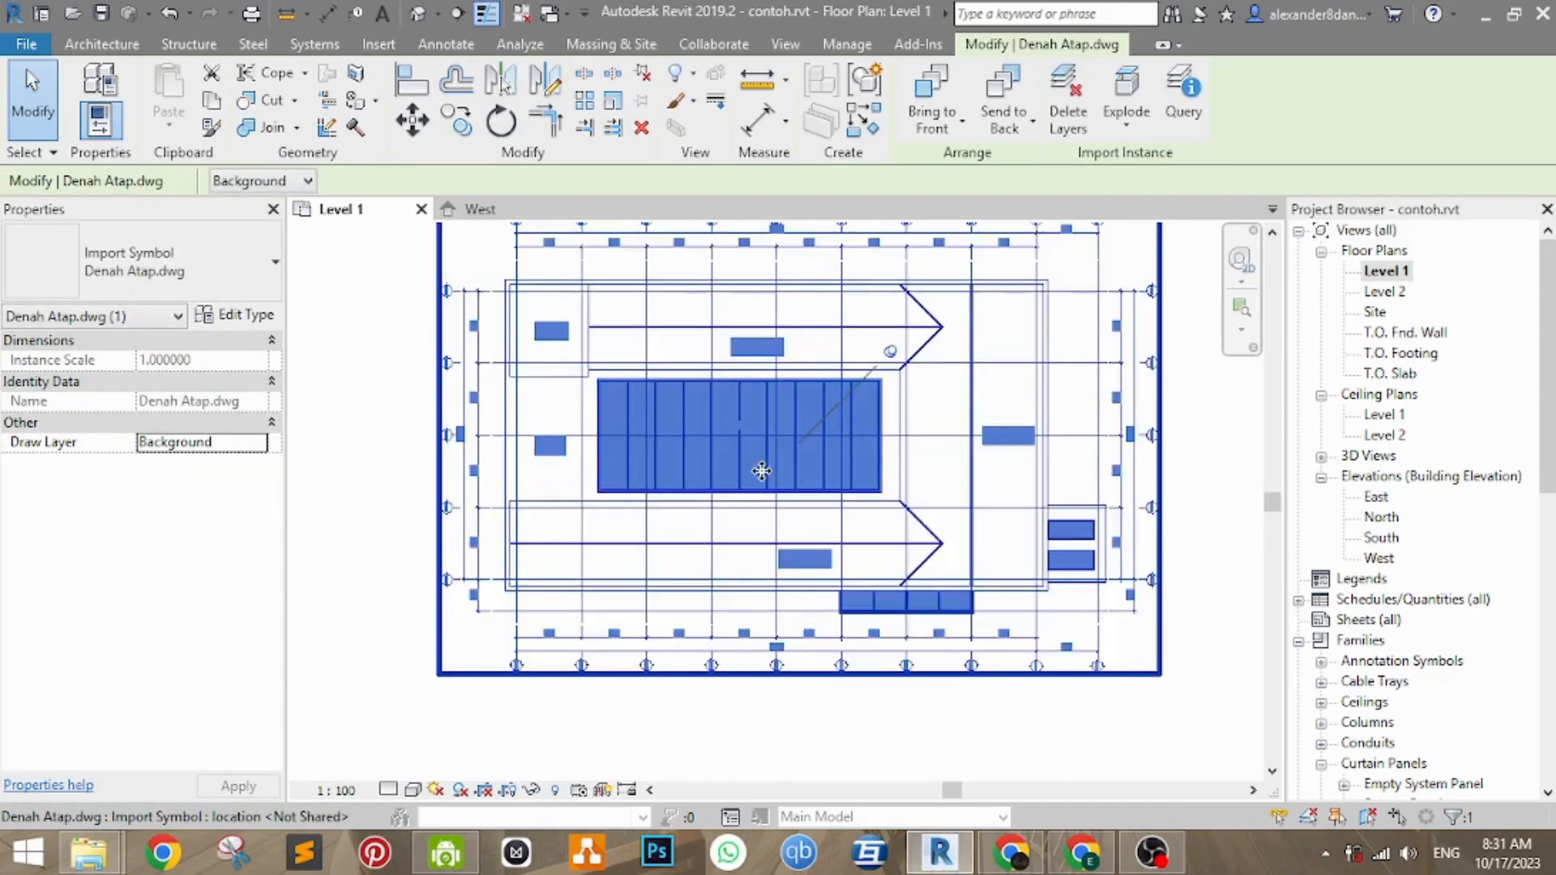
pyautogui.moveTo(762, 470); pyautogui.dragTo(749, 507, button='middle')
pyautogui.click(769, 755)
pyautogui.moveTo(850, 508); pyautogui.dragTo(796, 567, button='middle')
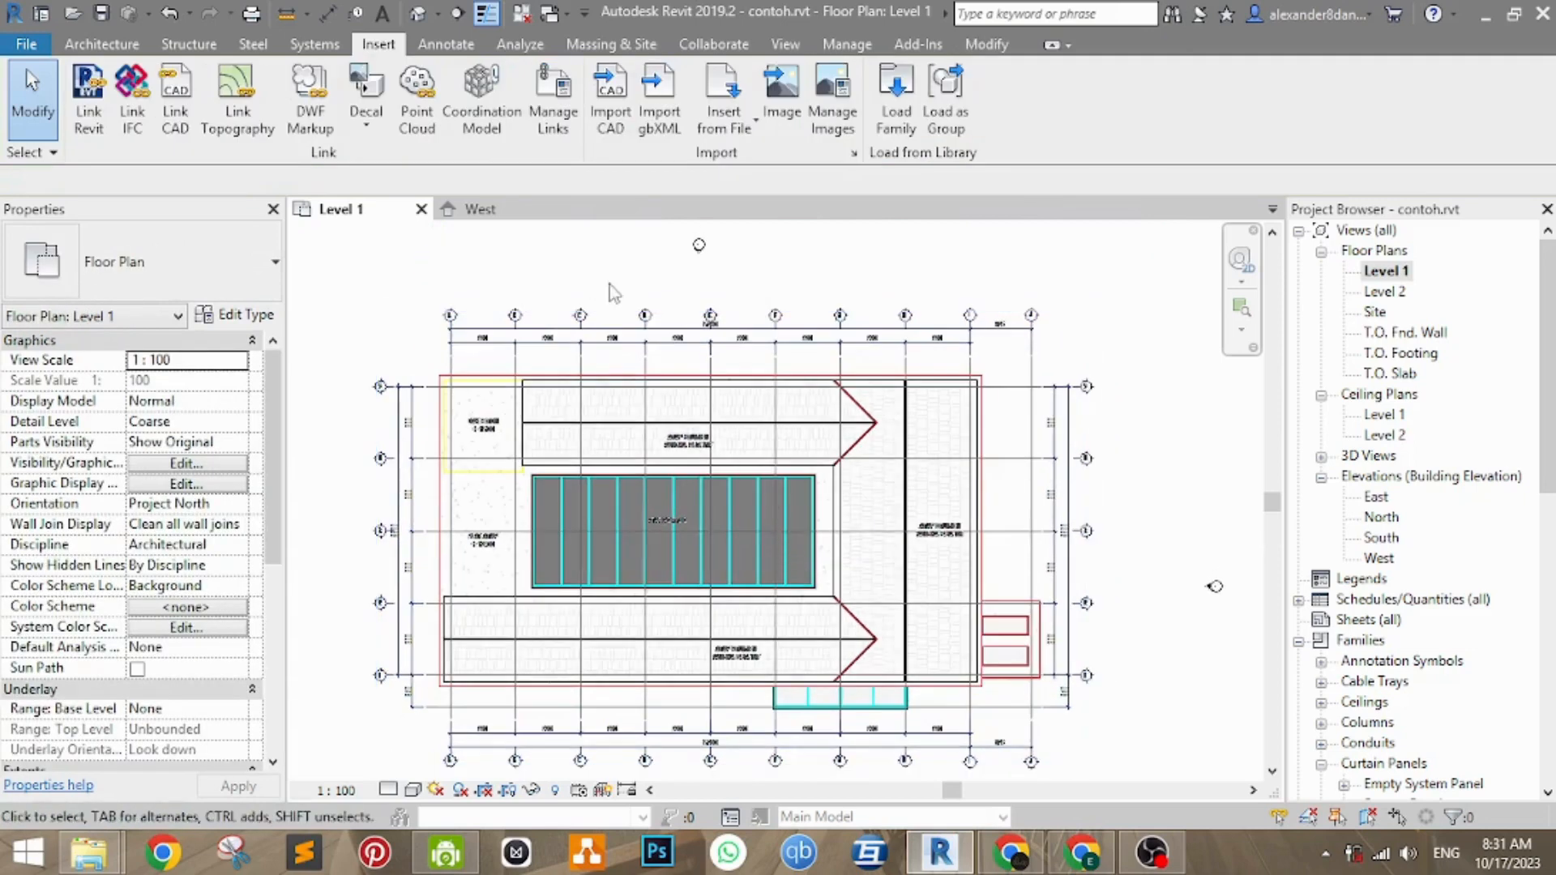
pyautogui.moveTo(625, 281); pyautogui.dragTo(625, 278, button='middle')
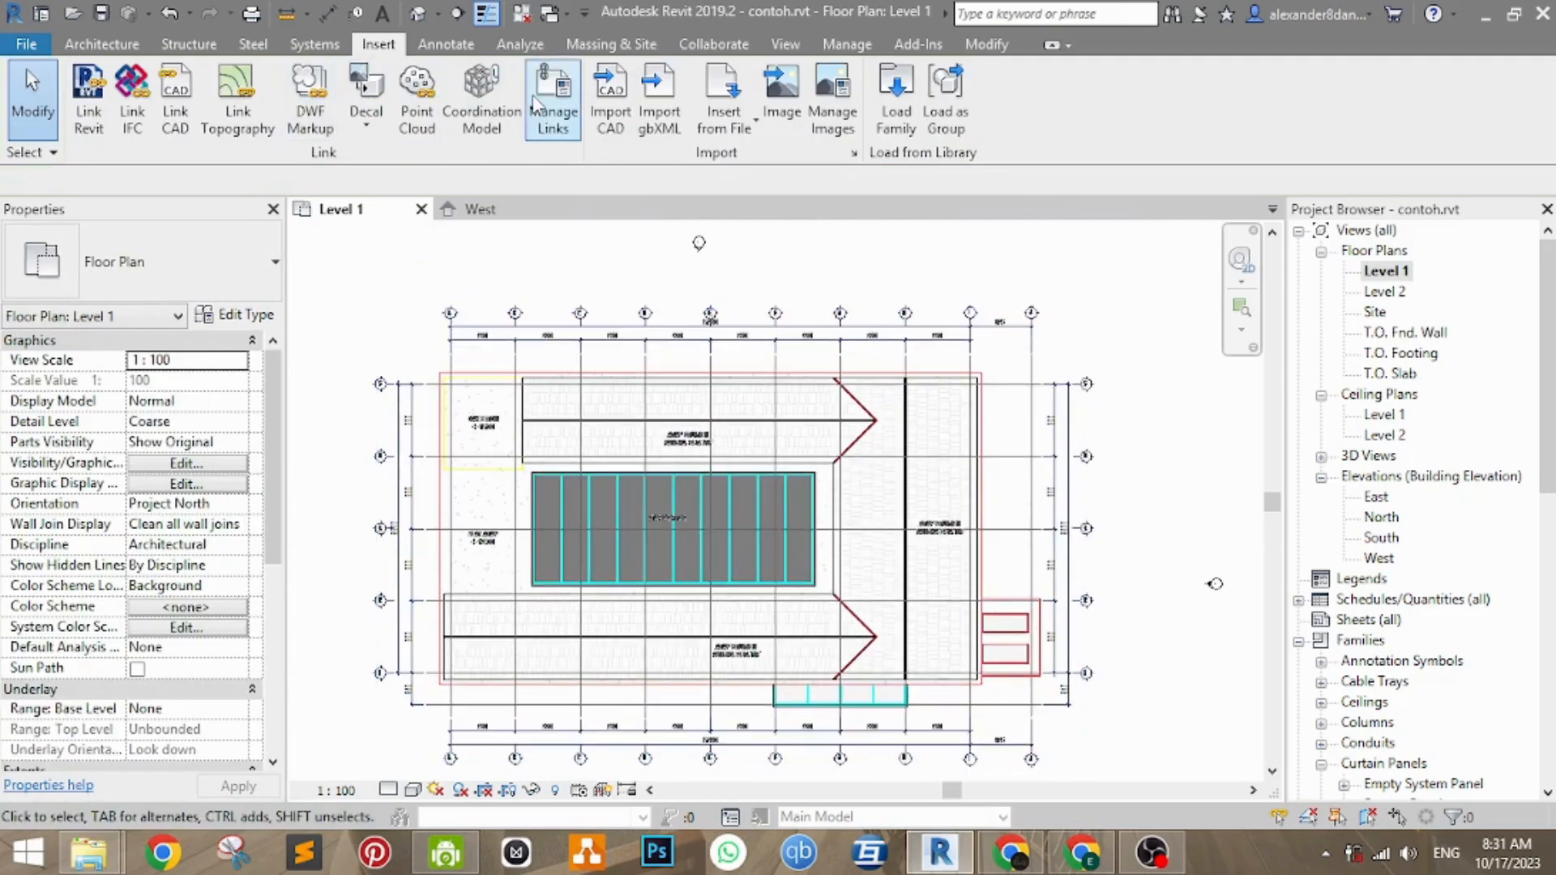
# - Start a new in-place mass named "Atap Lengkung LT ATAP"
pyautogui.click(603, 46)
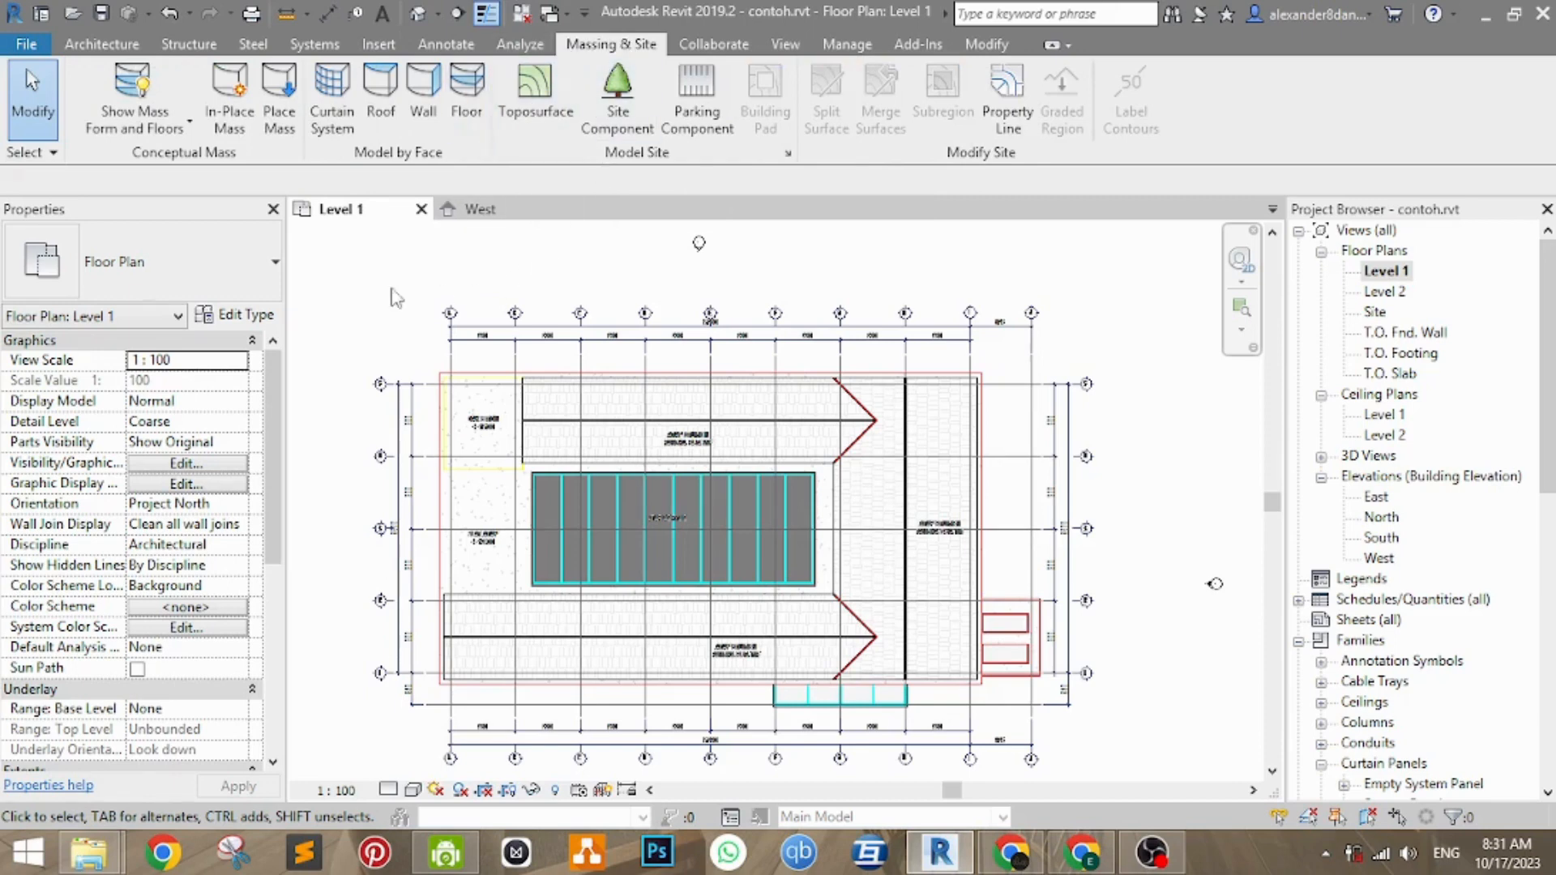
pyautogui.click(241, 121)
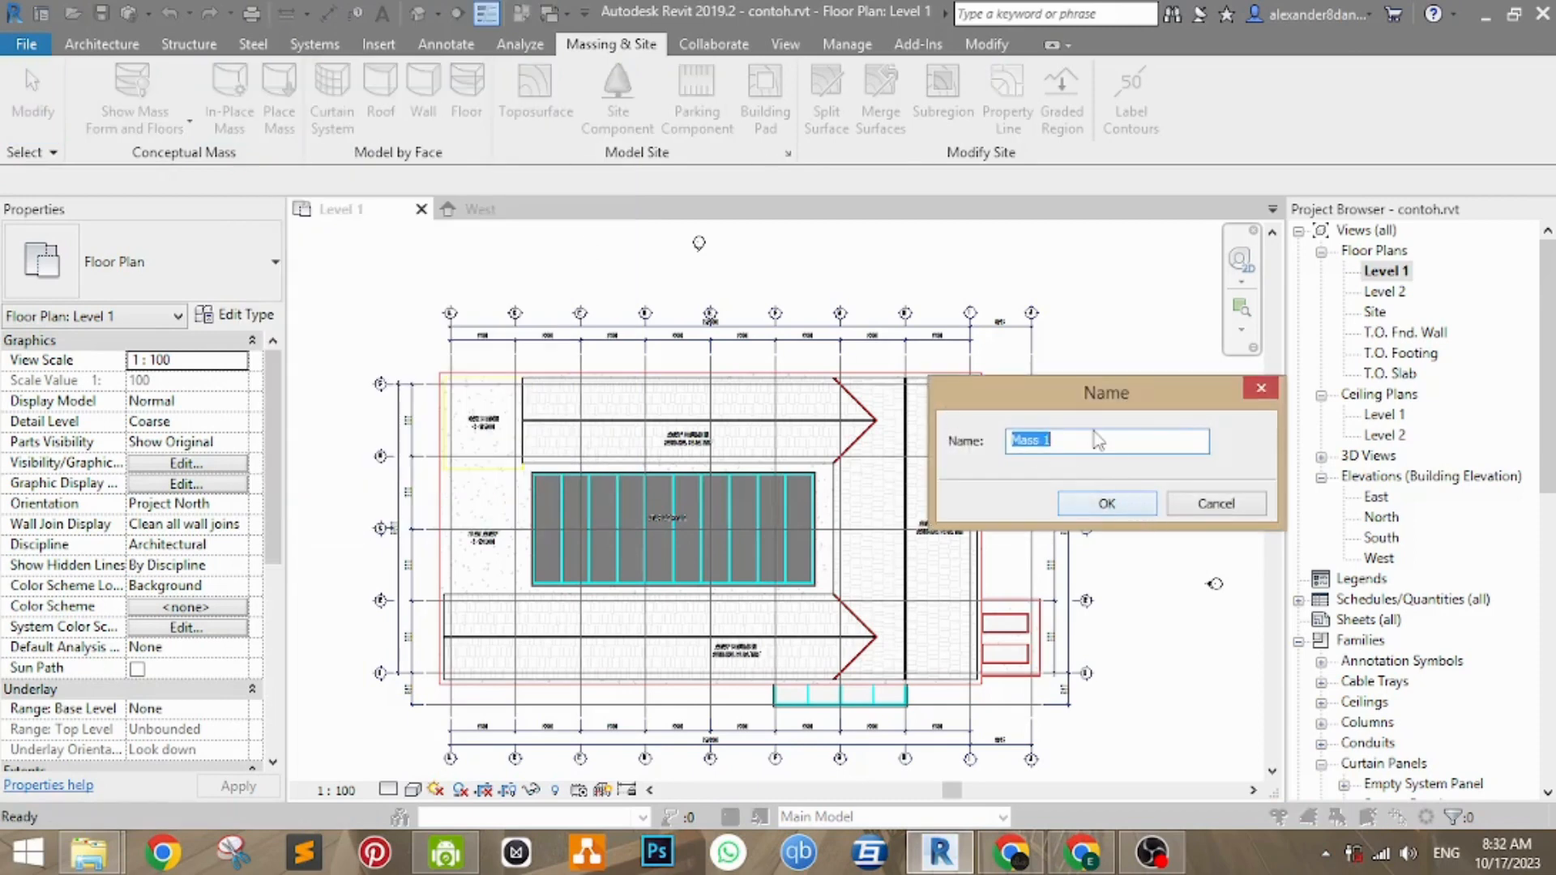
pyautogui.write('Atap Lengkung LT ATAP')
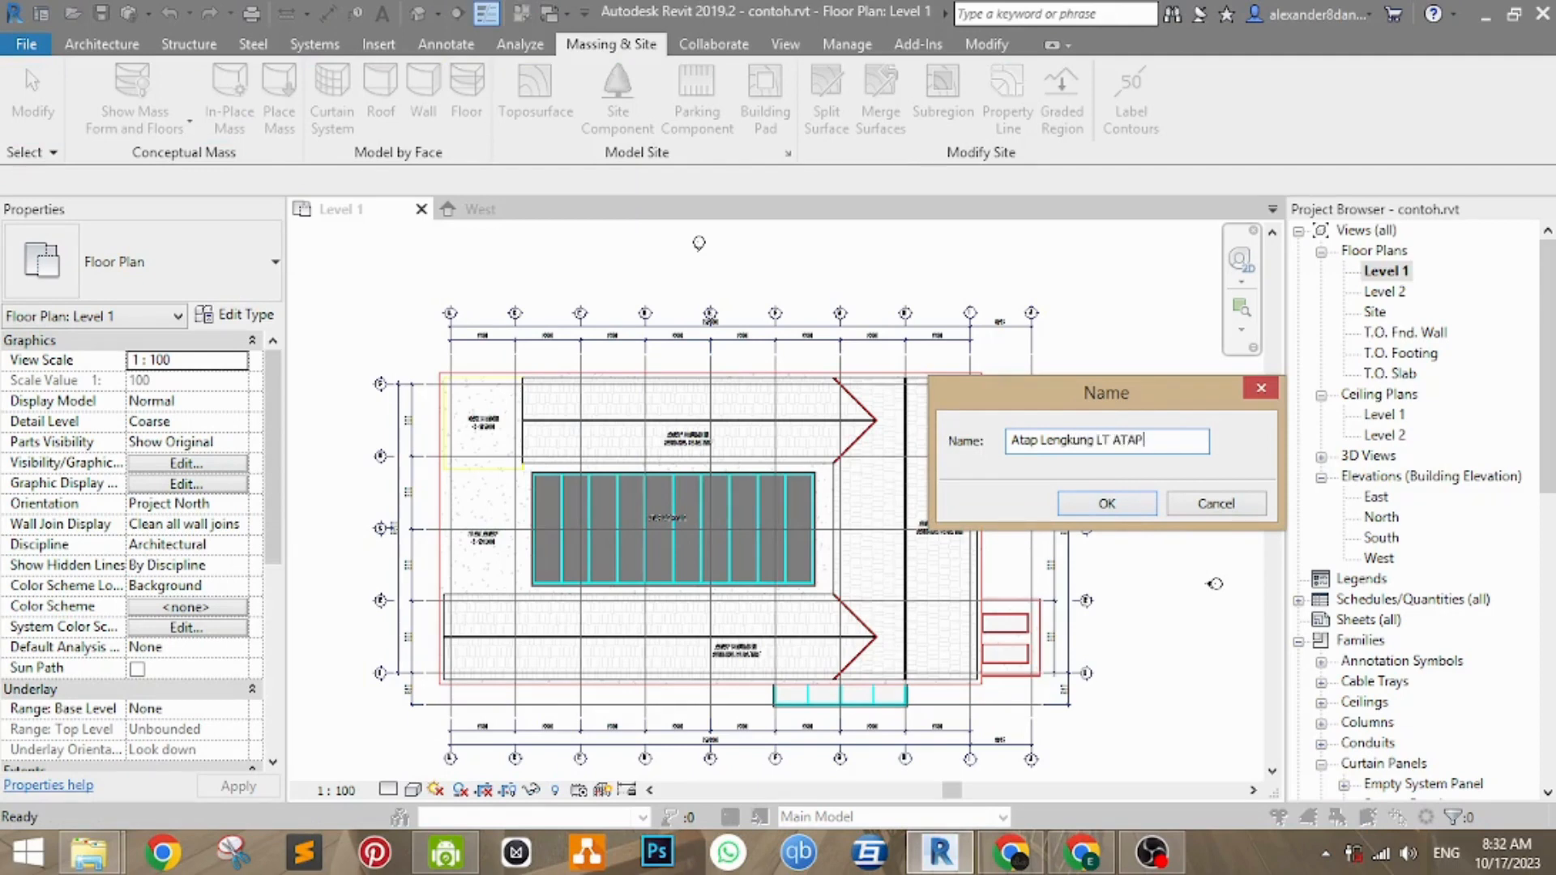
pyautogui.press('Return')
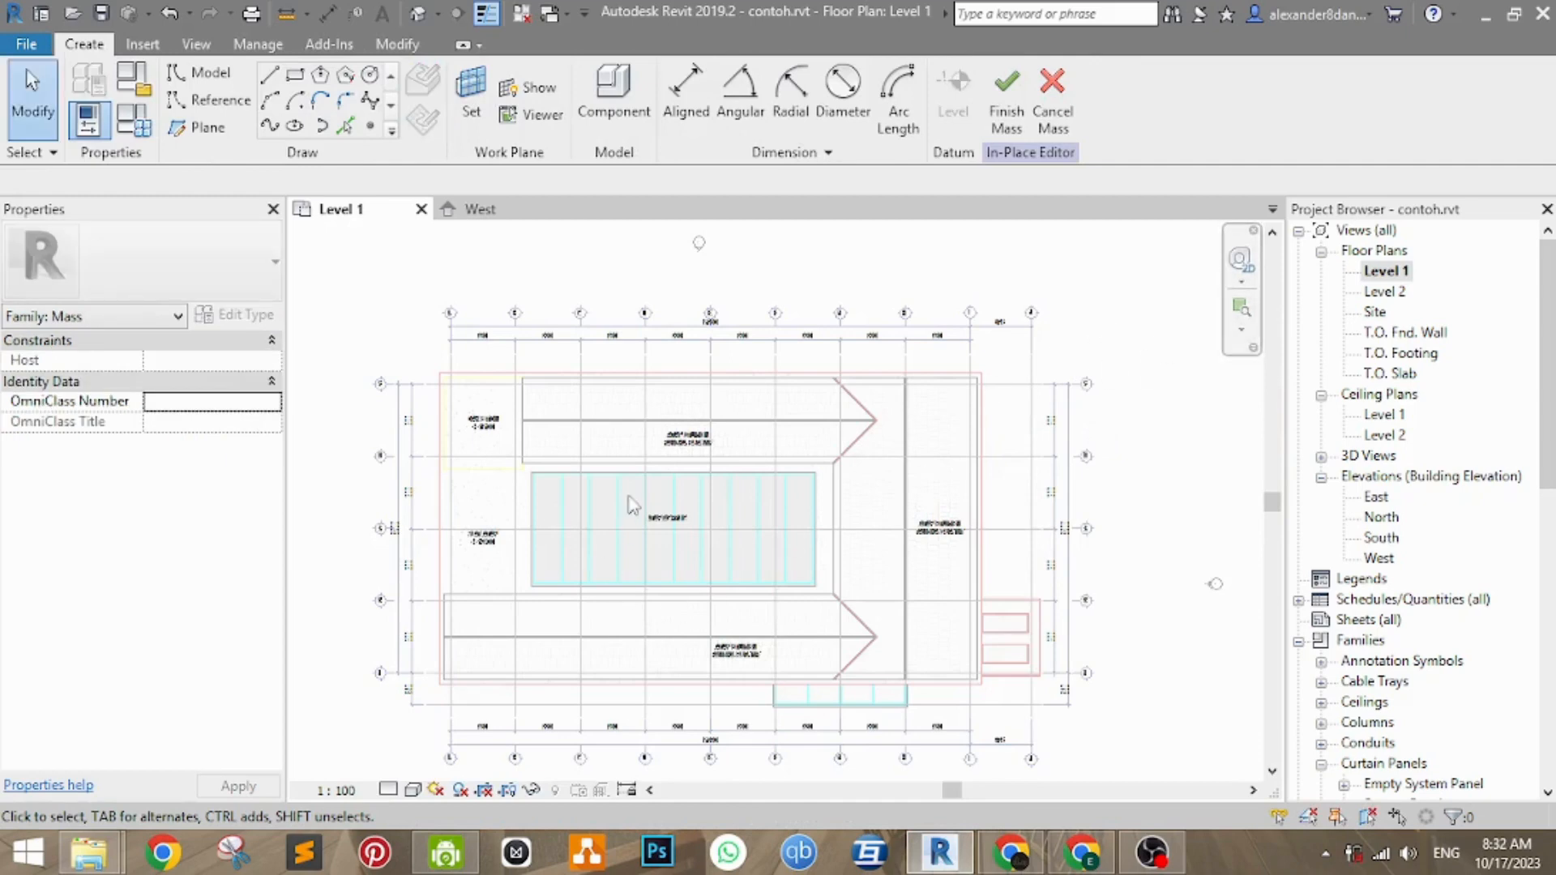
# - Create a reference plane by picking the left edge line of the ATAP ACRYLIC roof rectangle, with 0.0 offset
pyautogui.moveTo(632, 503); pyautogui.dragTo(687, 478, button='middle')
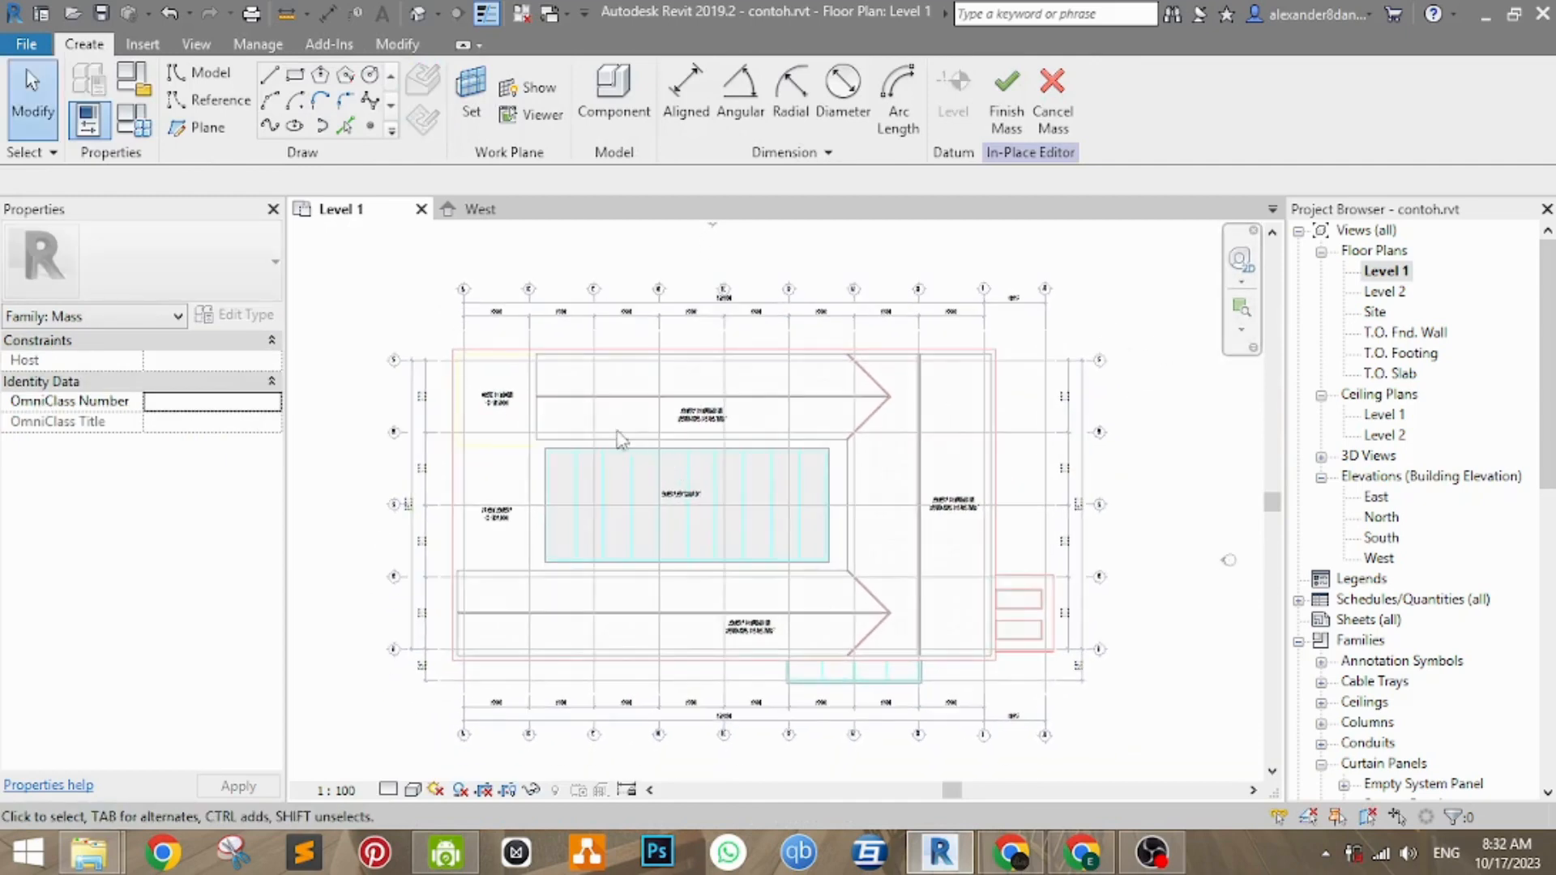
pyautogui.scroll(1, 601, 468)
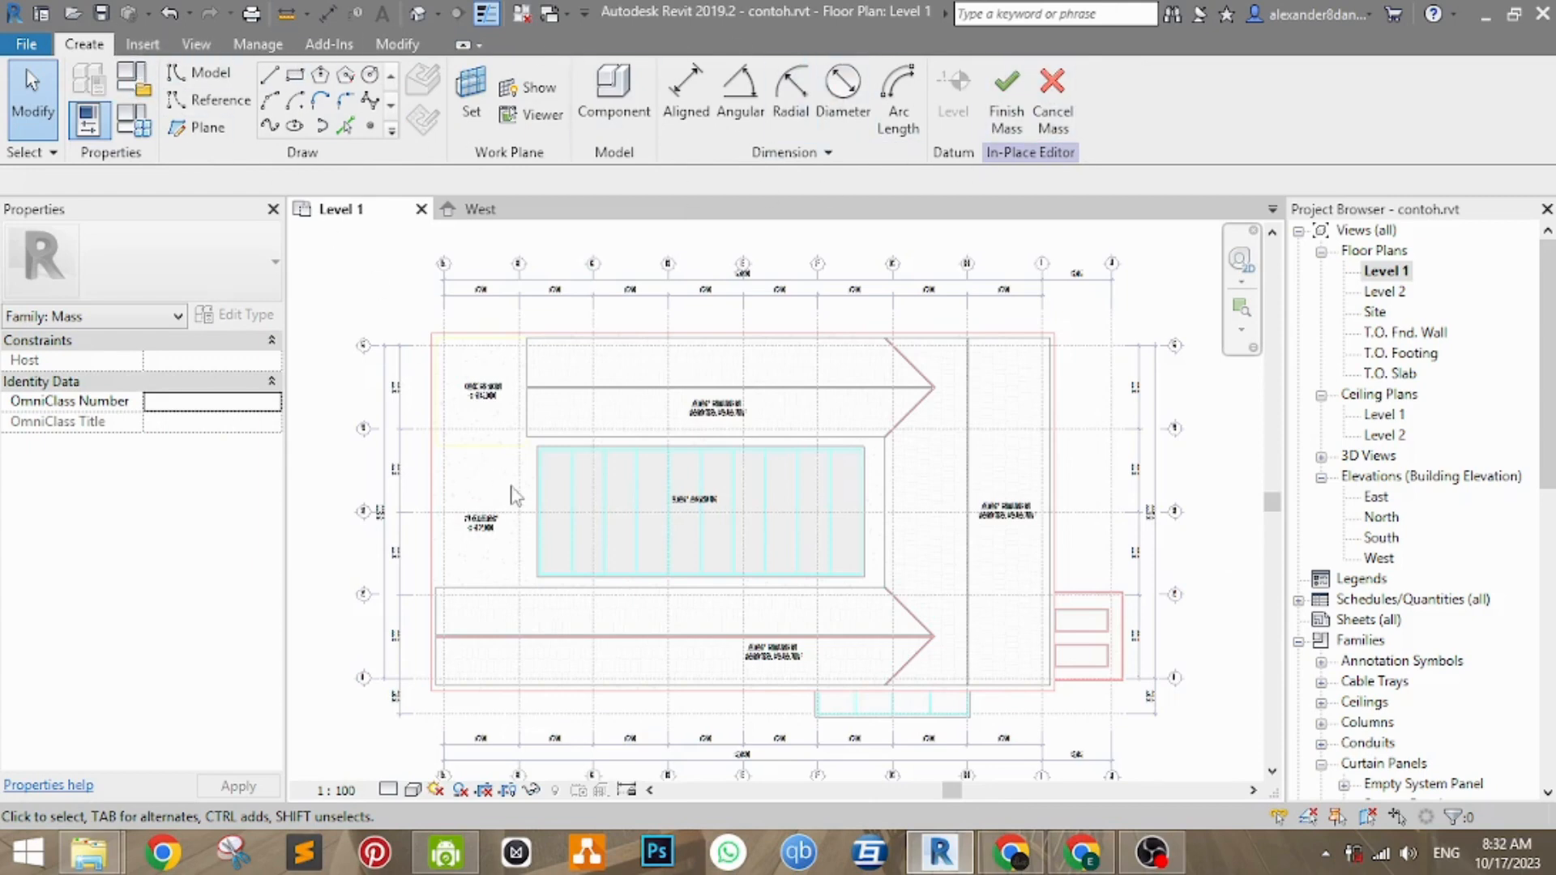
pyautogui.scroll(2, 521, 488)
pyautogui.moveTo(653, 522); pyautogui.dragTo(641, 538, button='middle')
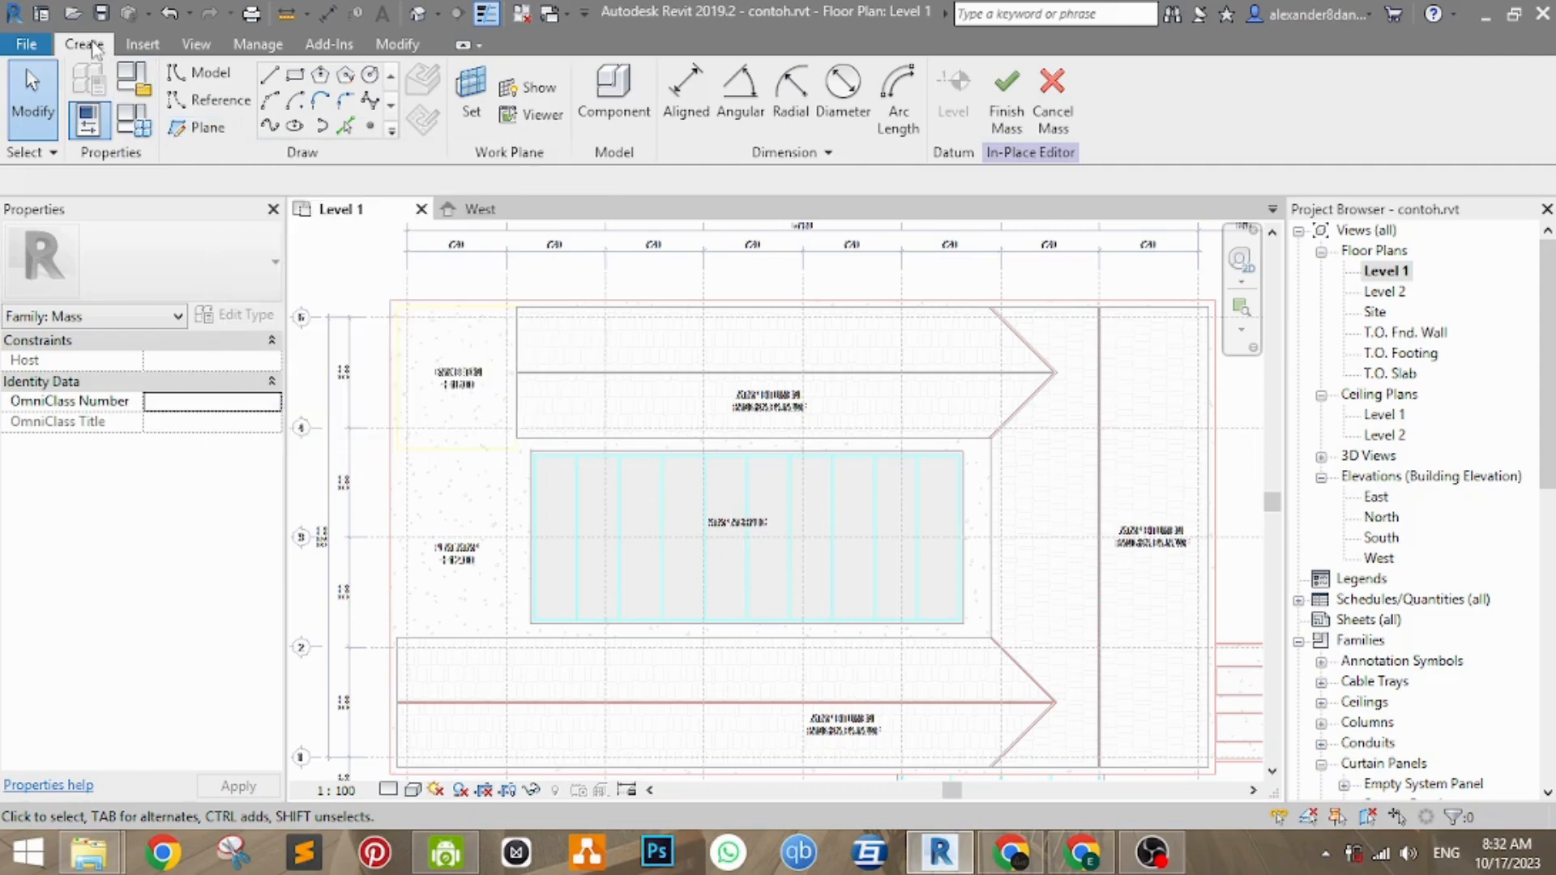
pyautogui.click(208, 129)
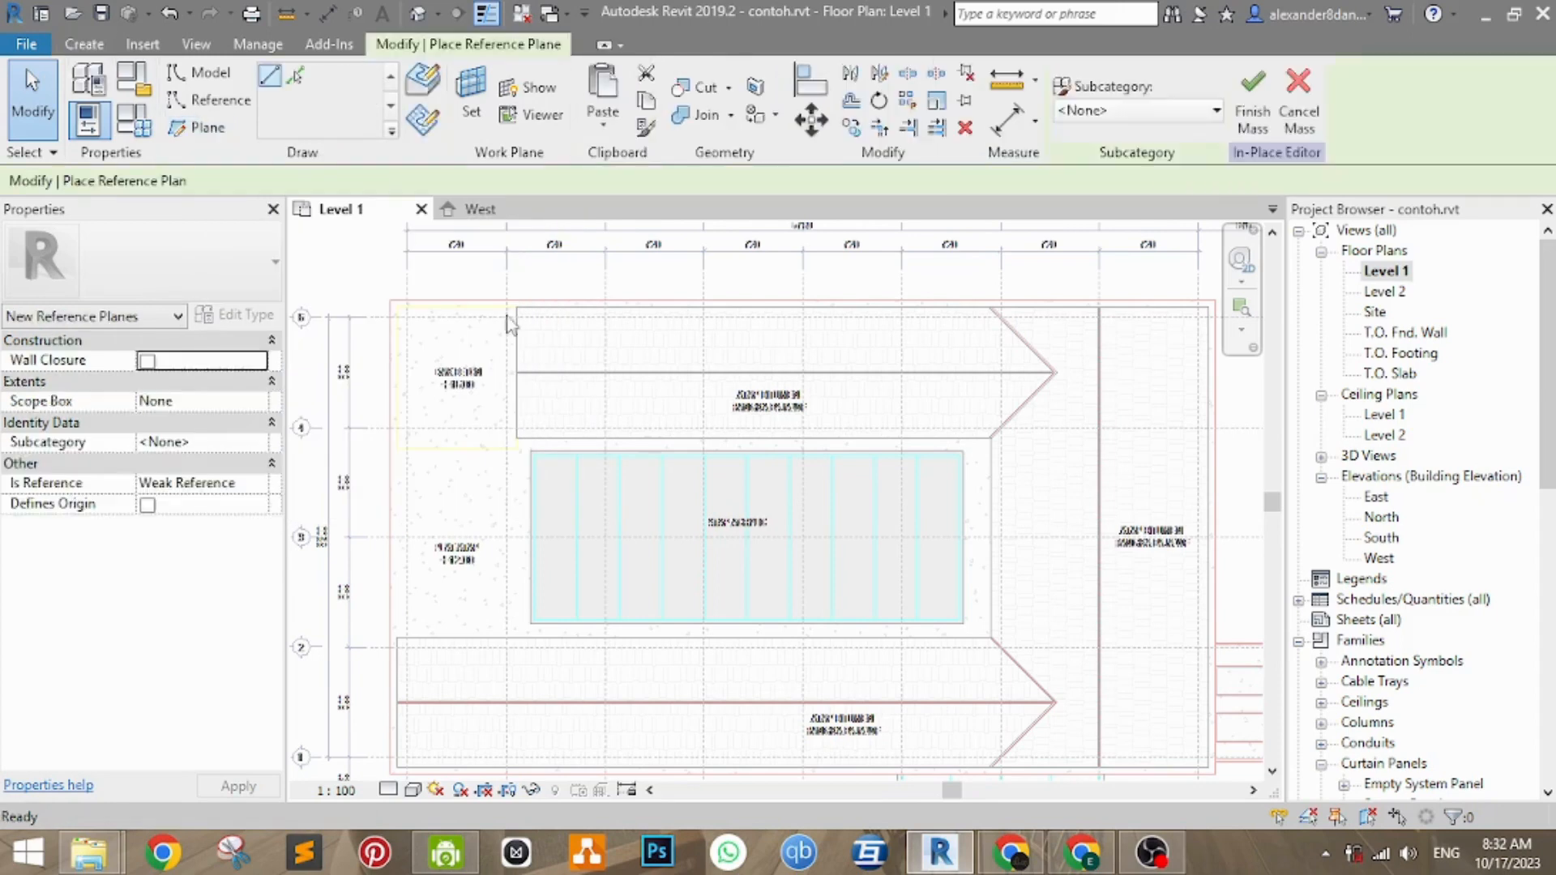
pyautogui.scroll(2, 525, 476)
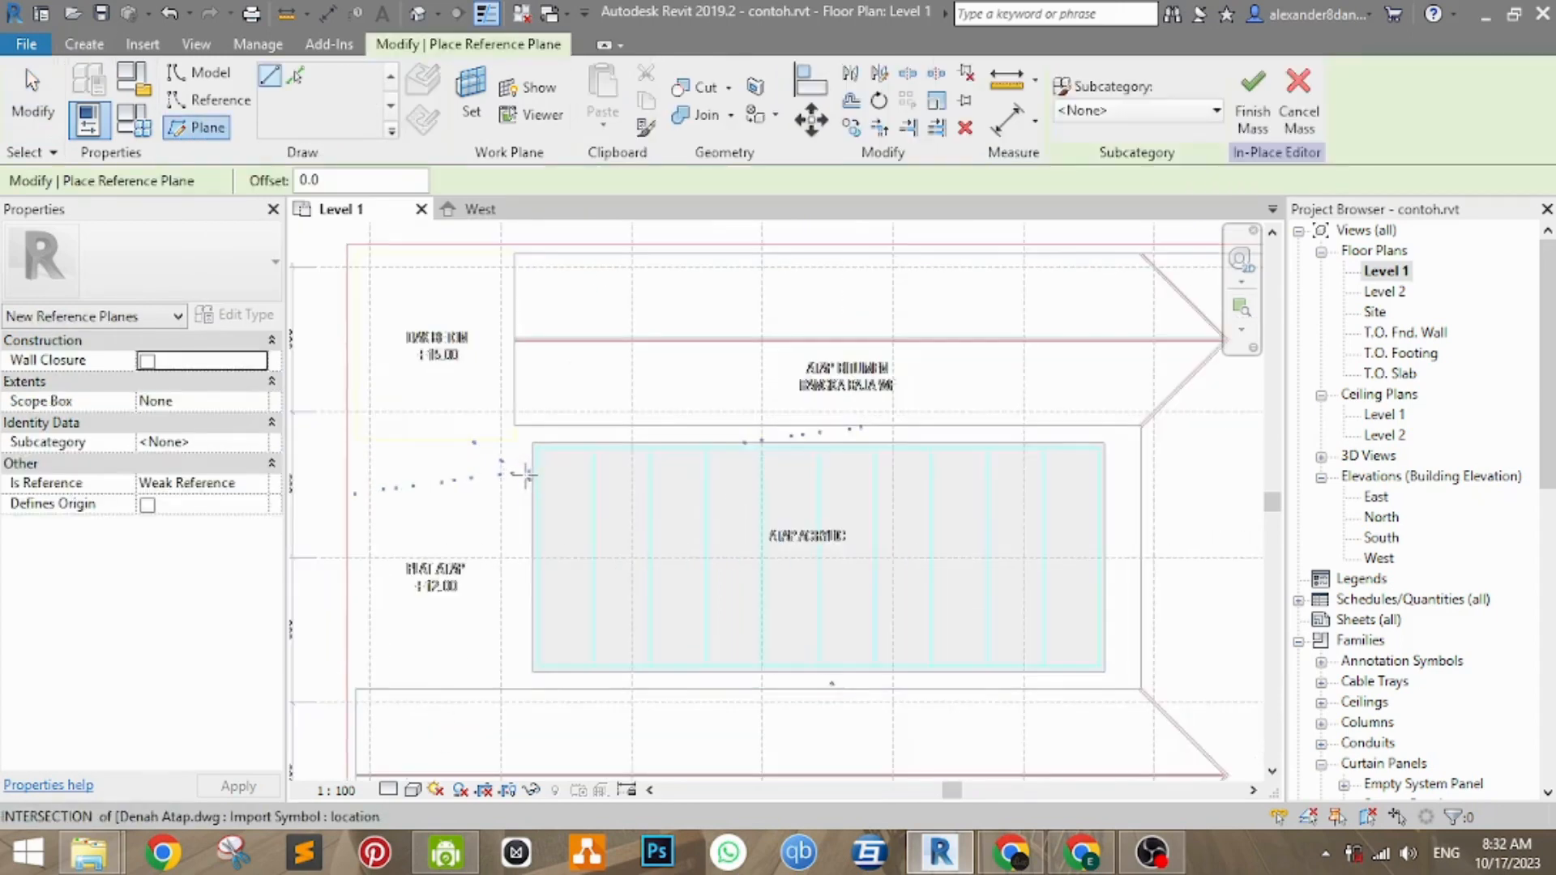
pyautogui.click(297, 76)
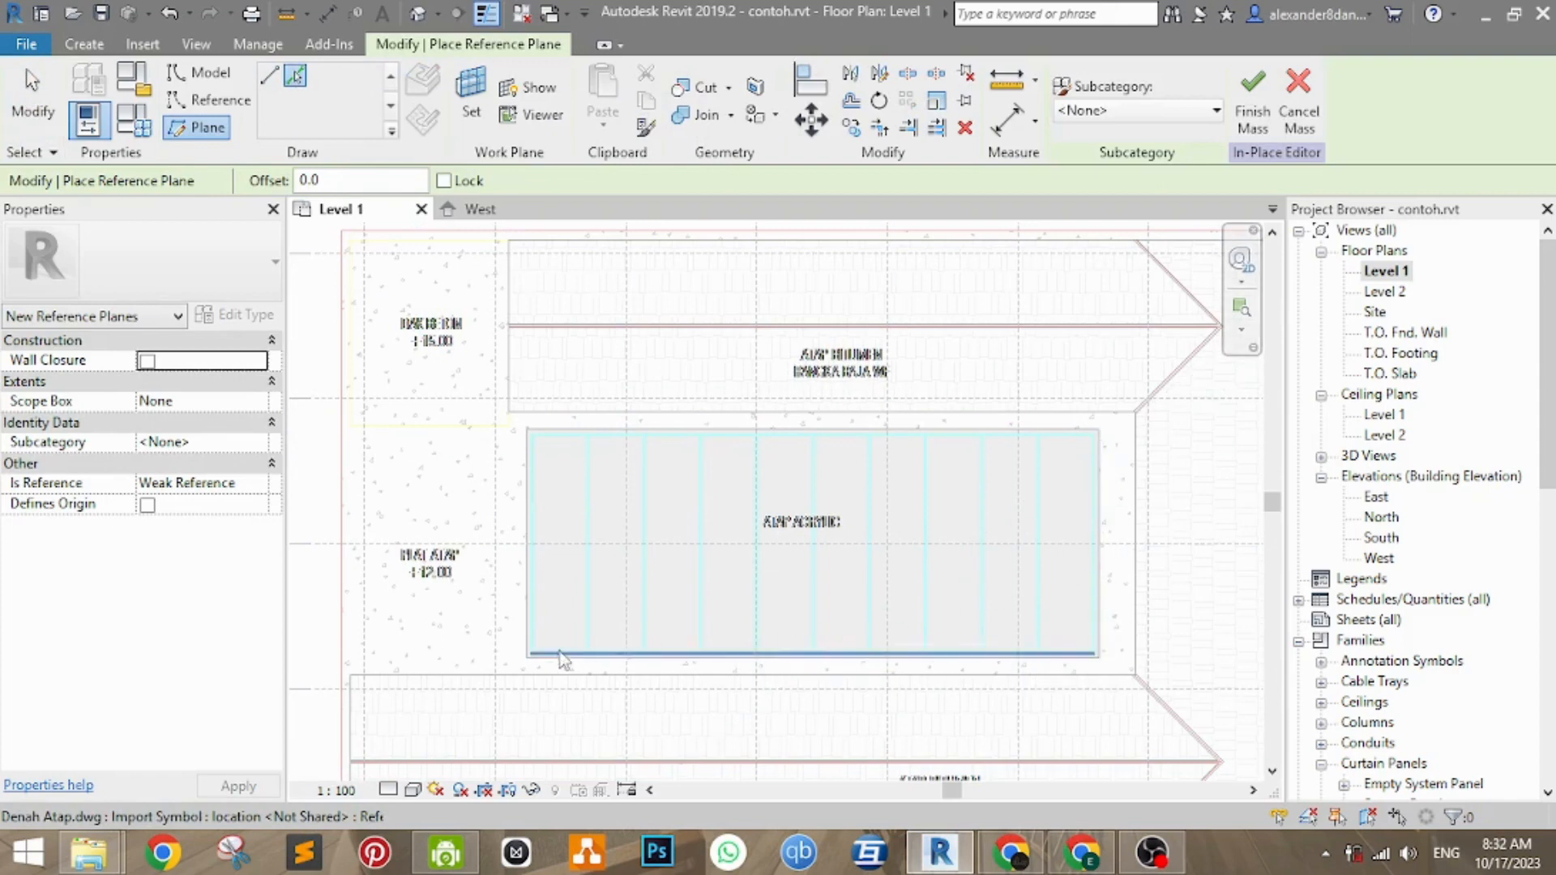
pyautogui.scroll(1, 517, 539)
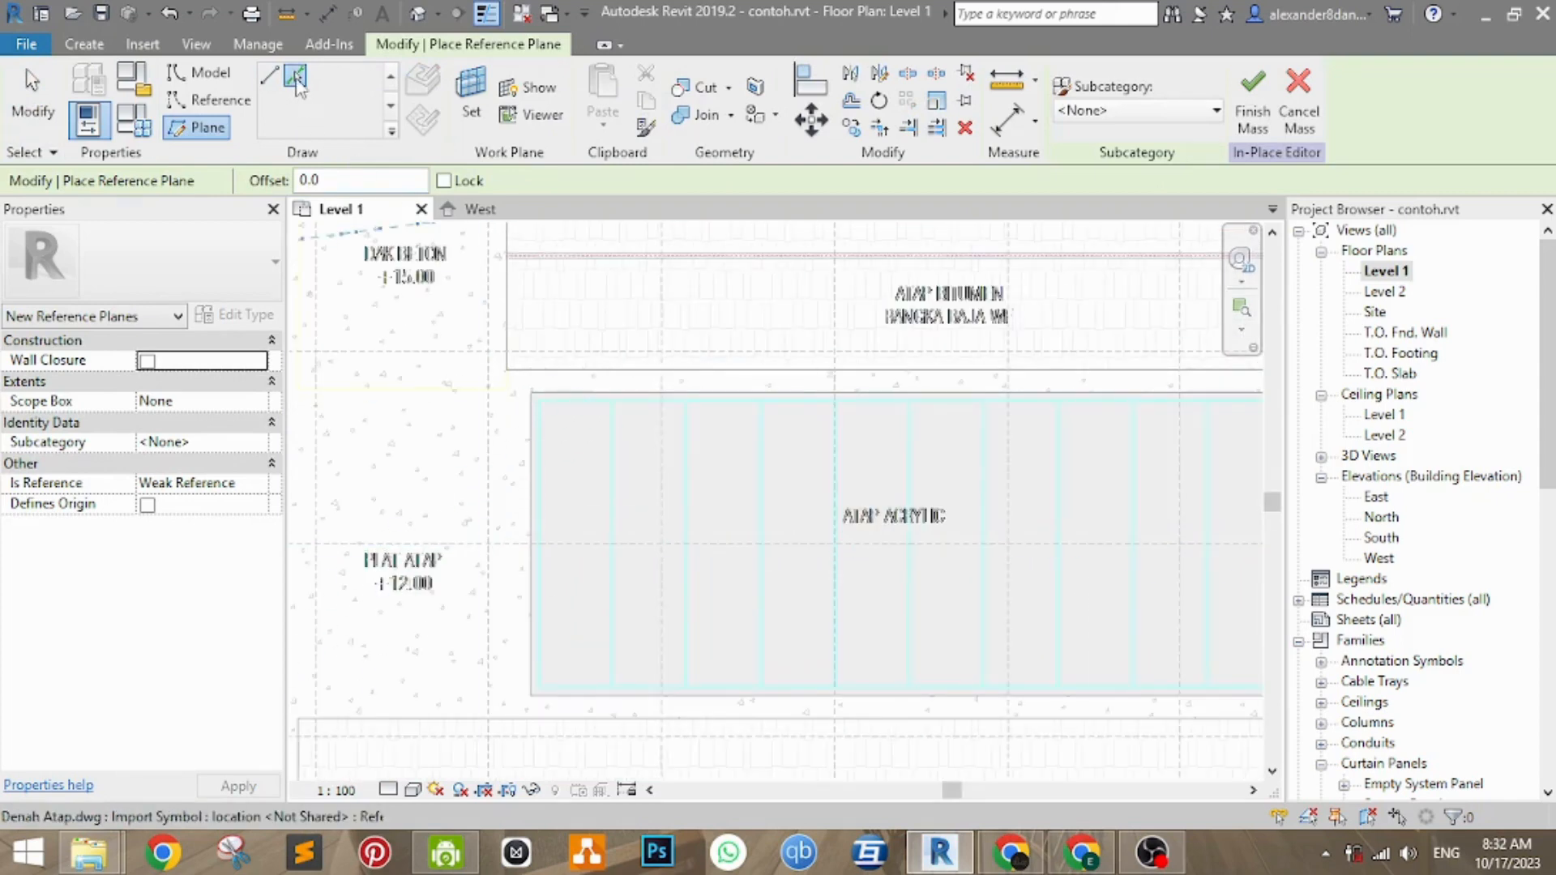
pyautogui.scroll(2, 492, 501)
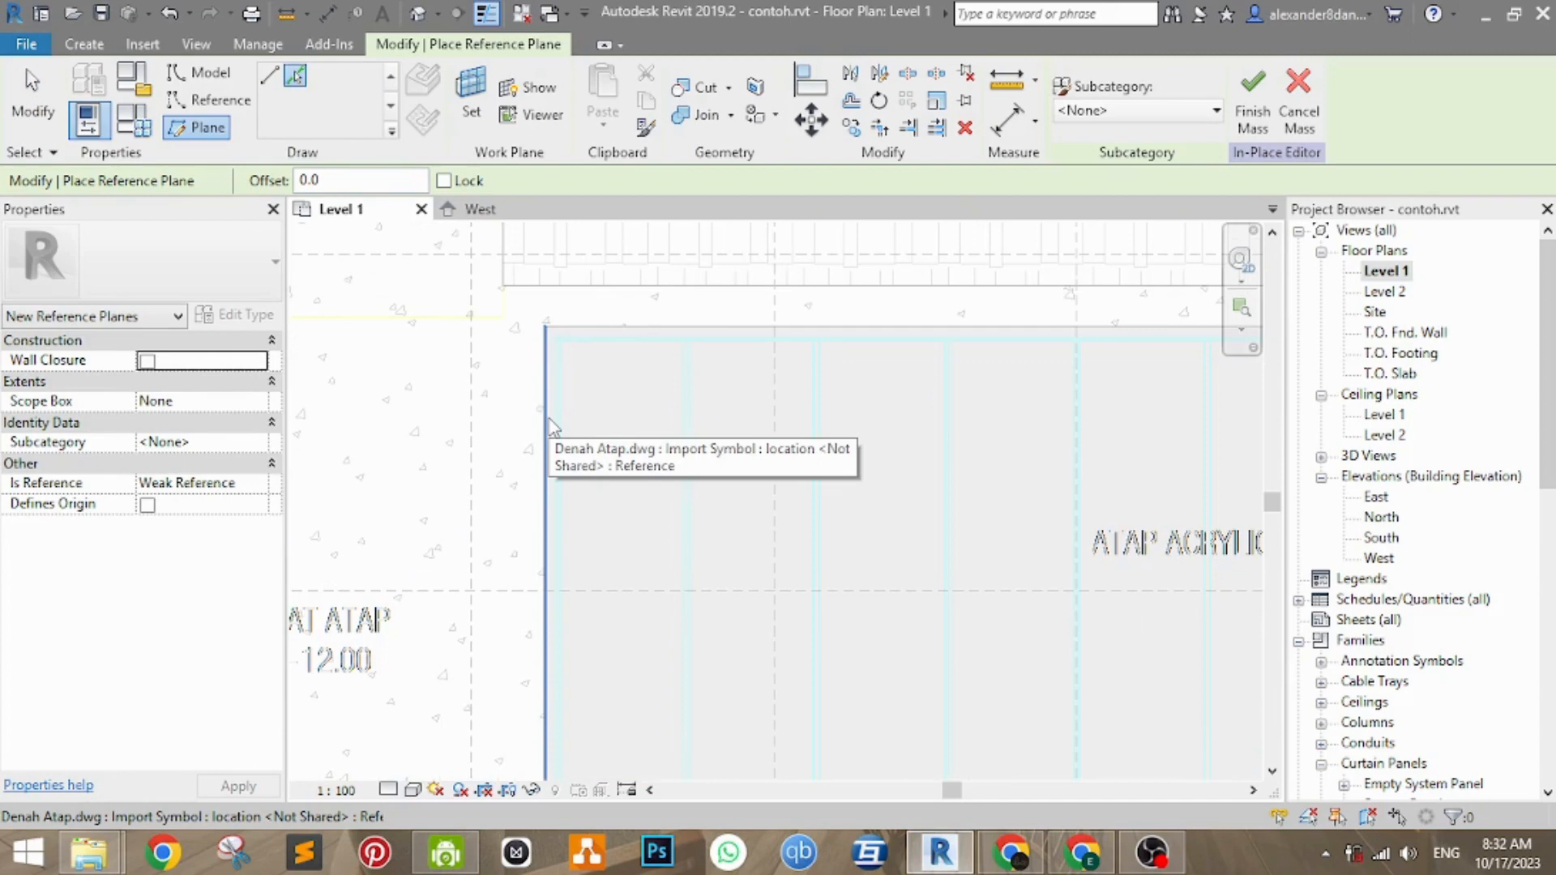
pyautogui.click(548, 425)
pyautogui.scroll(-2, 639, 436)
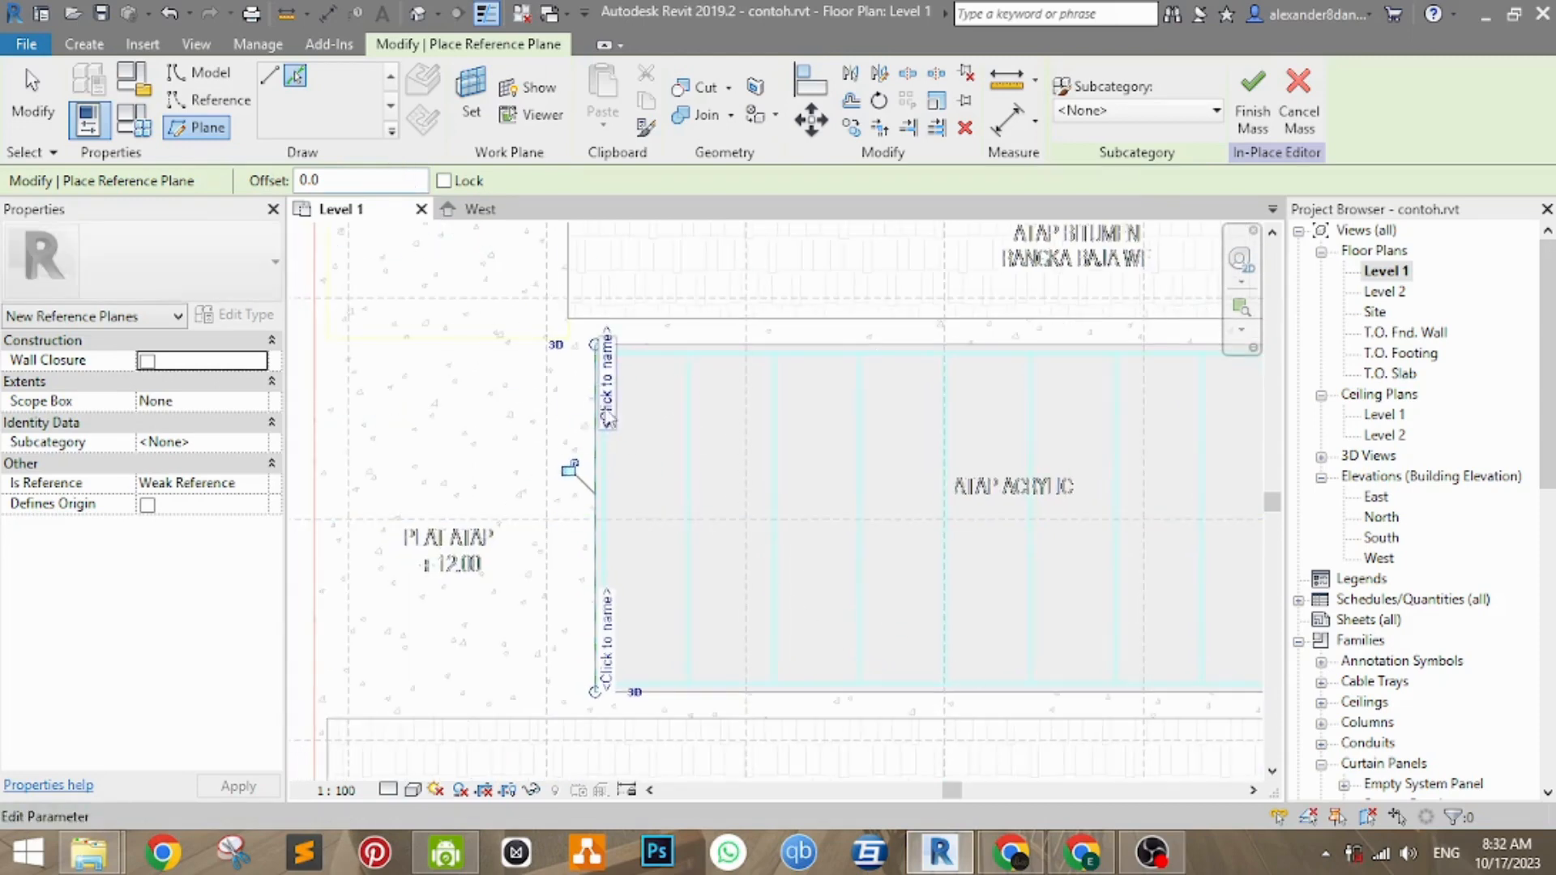
pyautogui.press('Escape')
pyautogui.press('Escape')
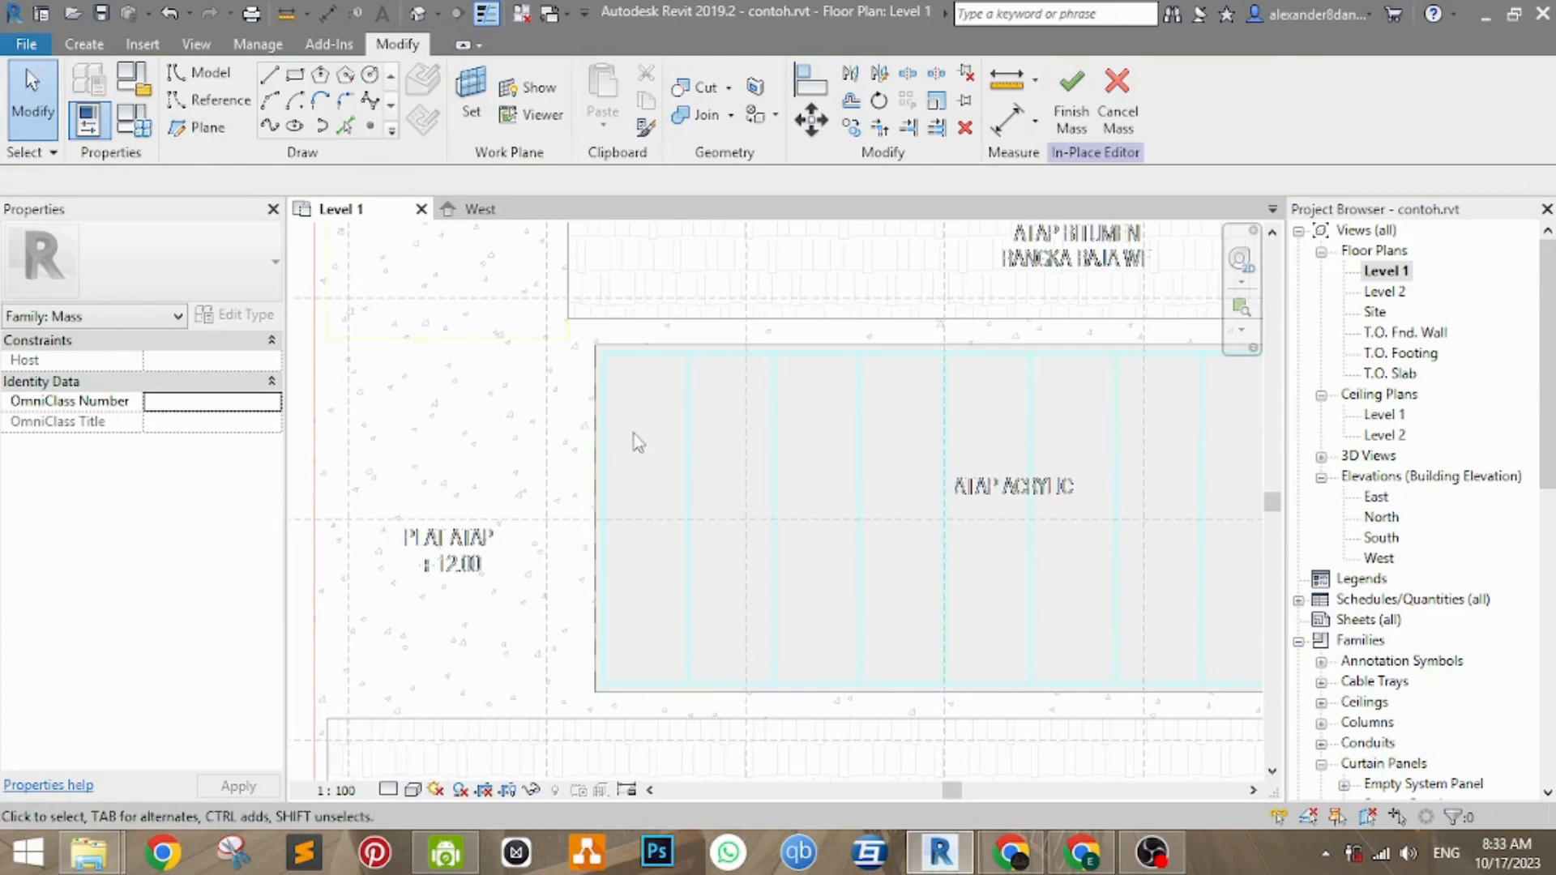
# - Name the reference plane on the acrylic roof's left edge "PROFIL ATAP"
pyautogui.moveTo(664, 430); pyautogui.dragTo(659, 431, button='middle')
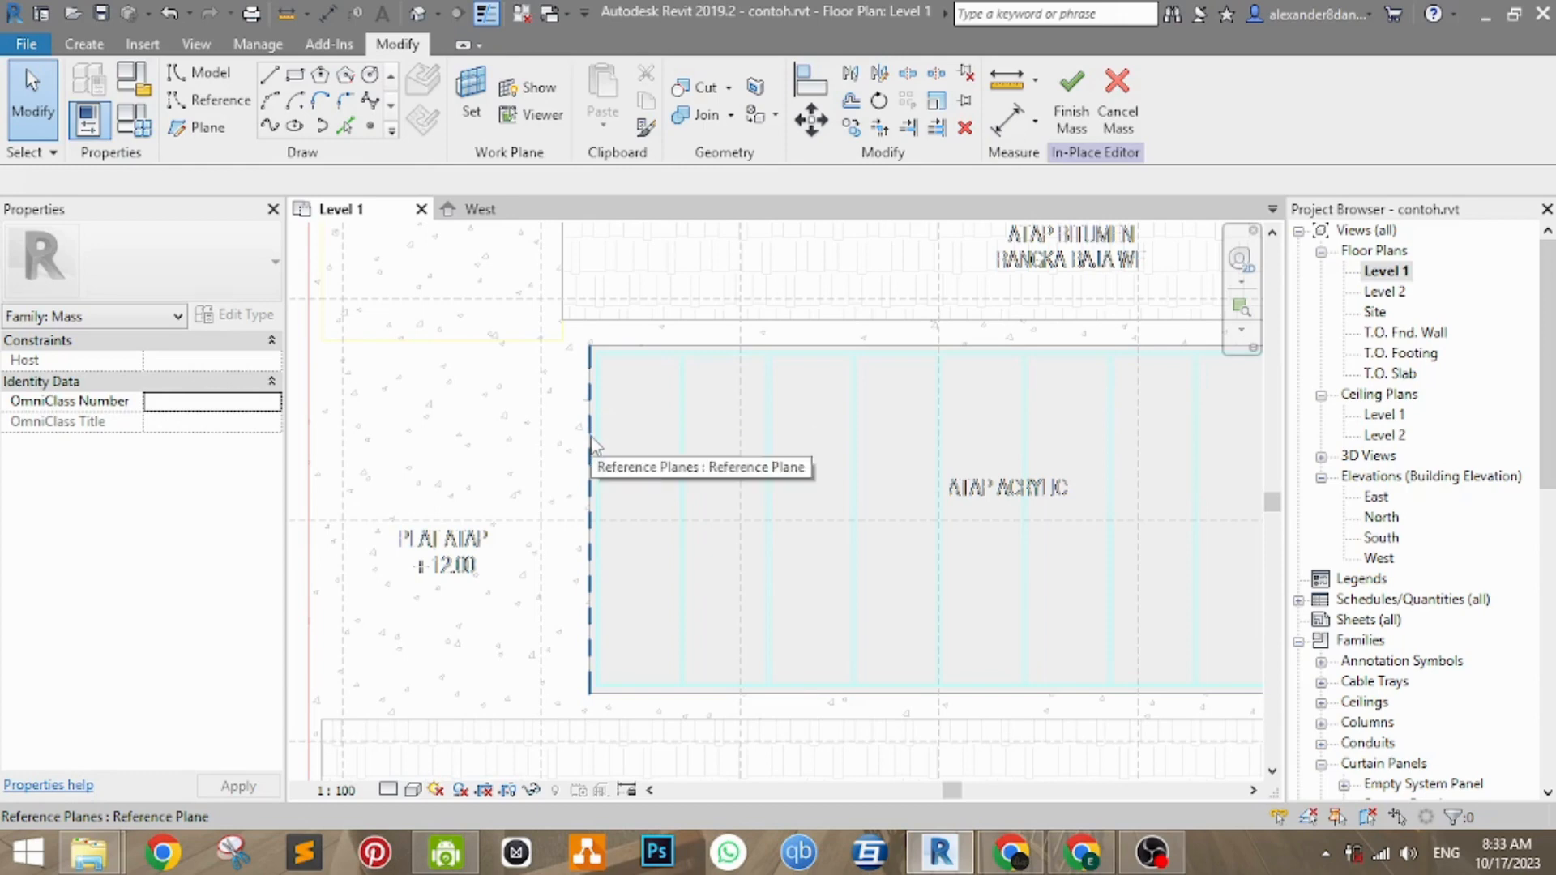
pyautogui.click(593, 444)
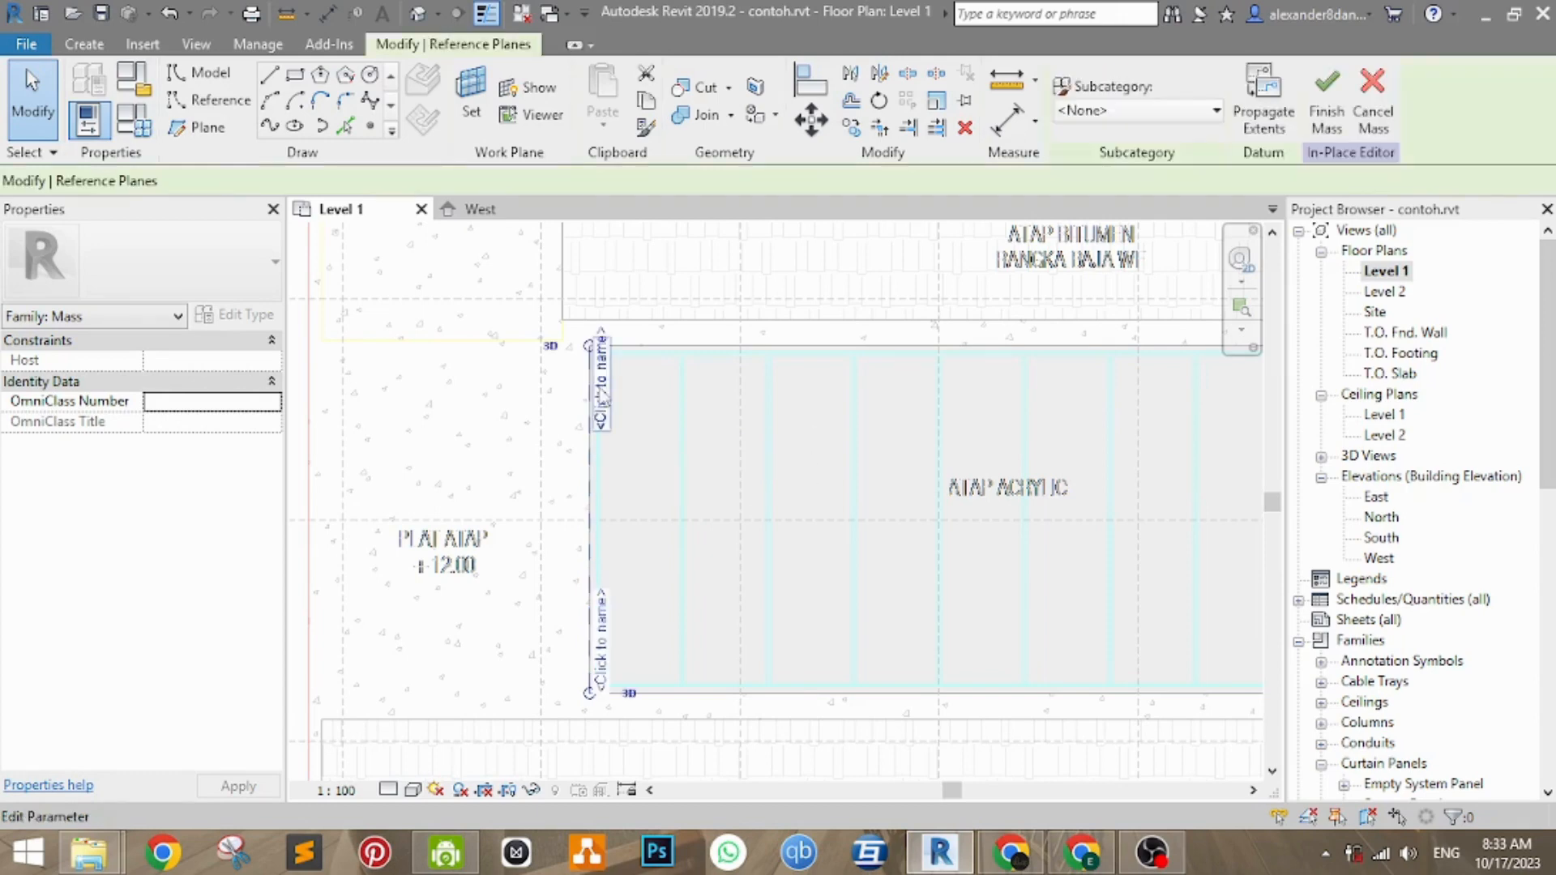
pyautogui.click(604, 380)
pyautogui.write('PRO')
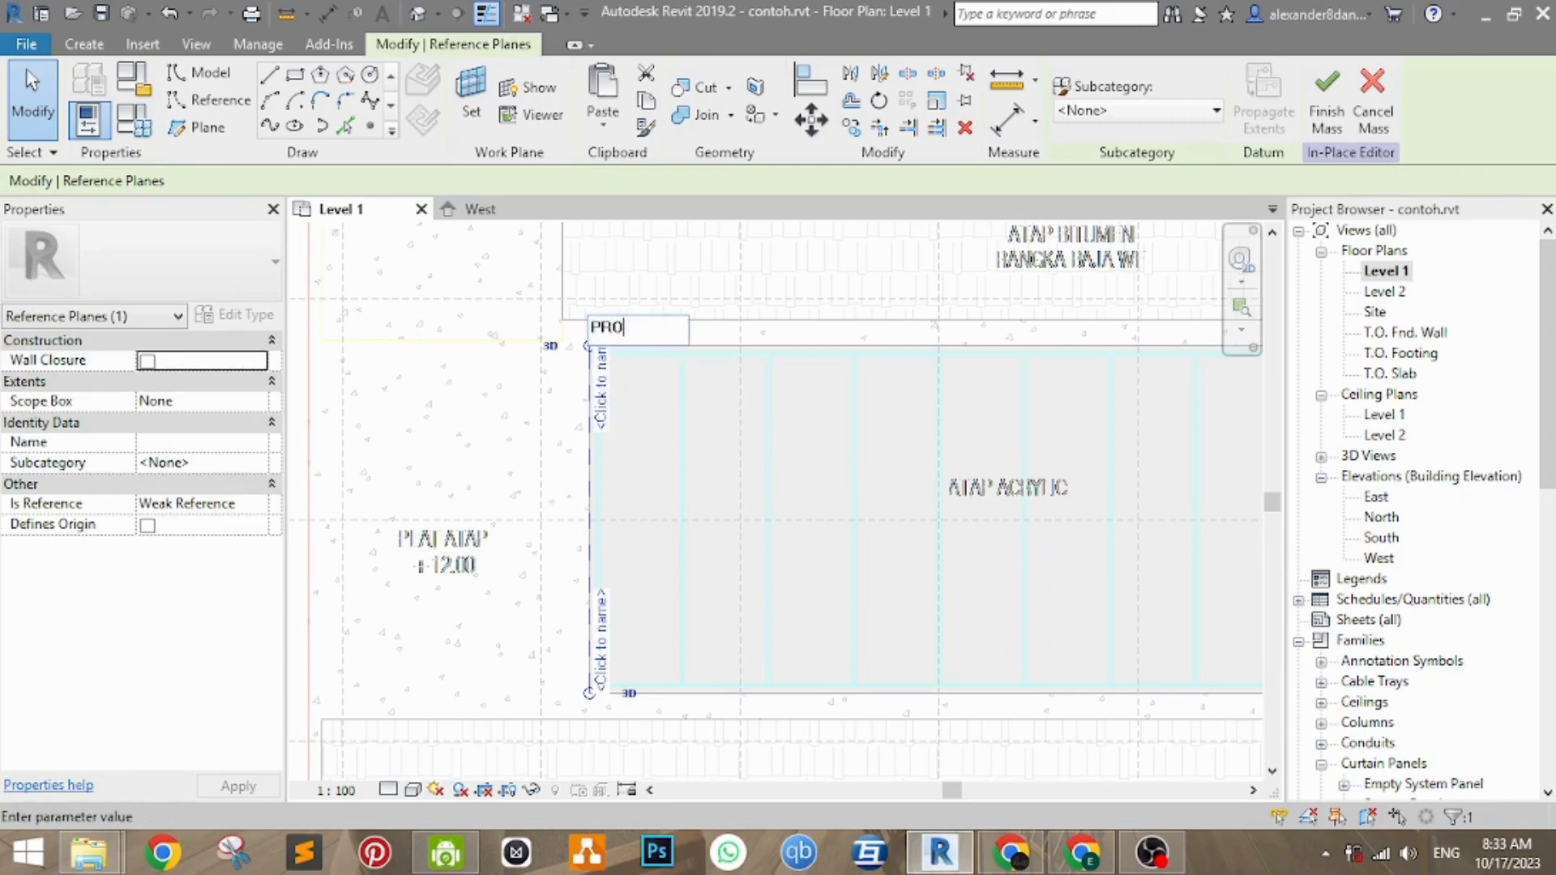
pyautogui.write('FIL ATAP')
pyautogui.press('Return')
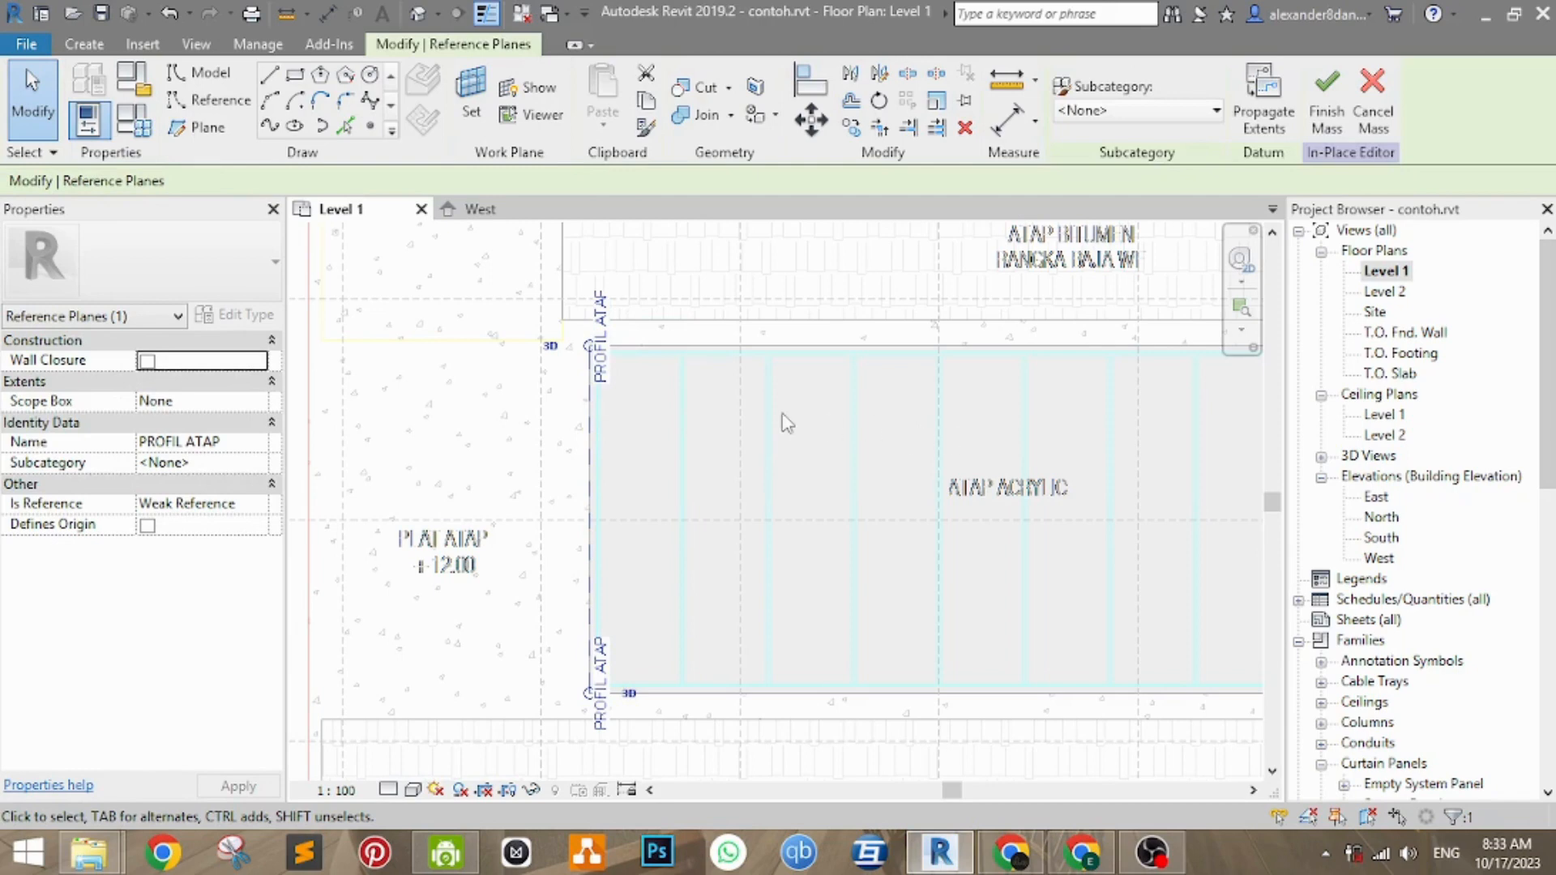
pyautogui.press('Escape')
# - Set the work plane to the "PROFIL ATAP" reference plane by picking it on the acrylic roof's left edge
pyautogui.moveTo(629, 427); pyautogui.dragTo(531, 408, button='middle')
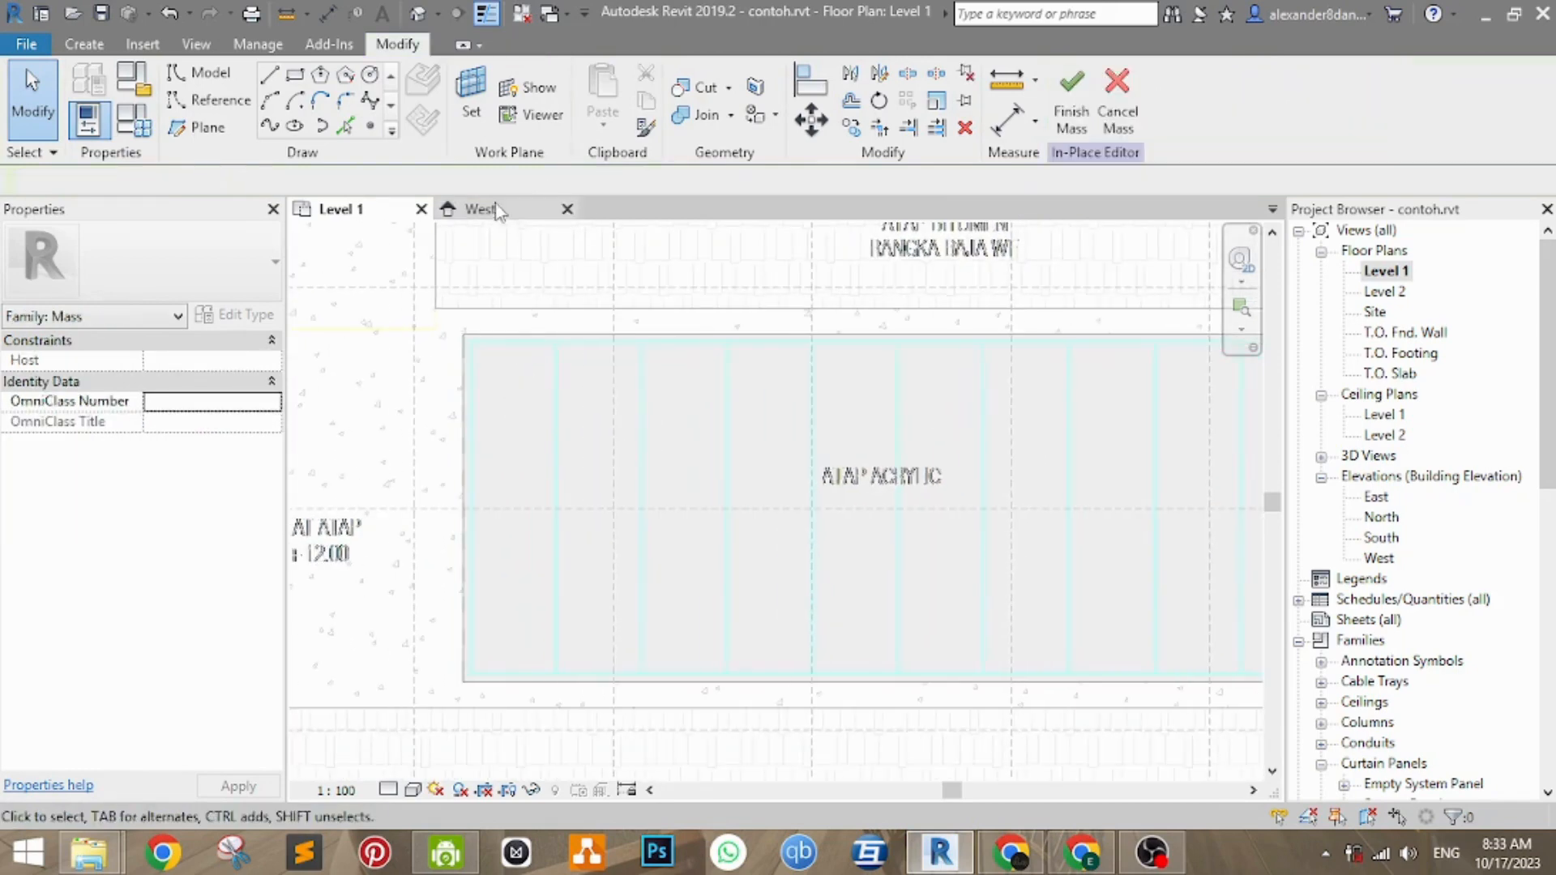
pyautogui.click(476, 114)
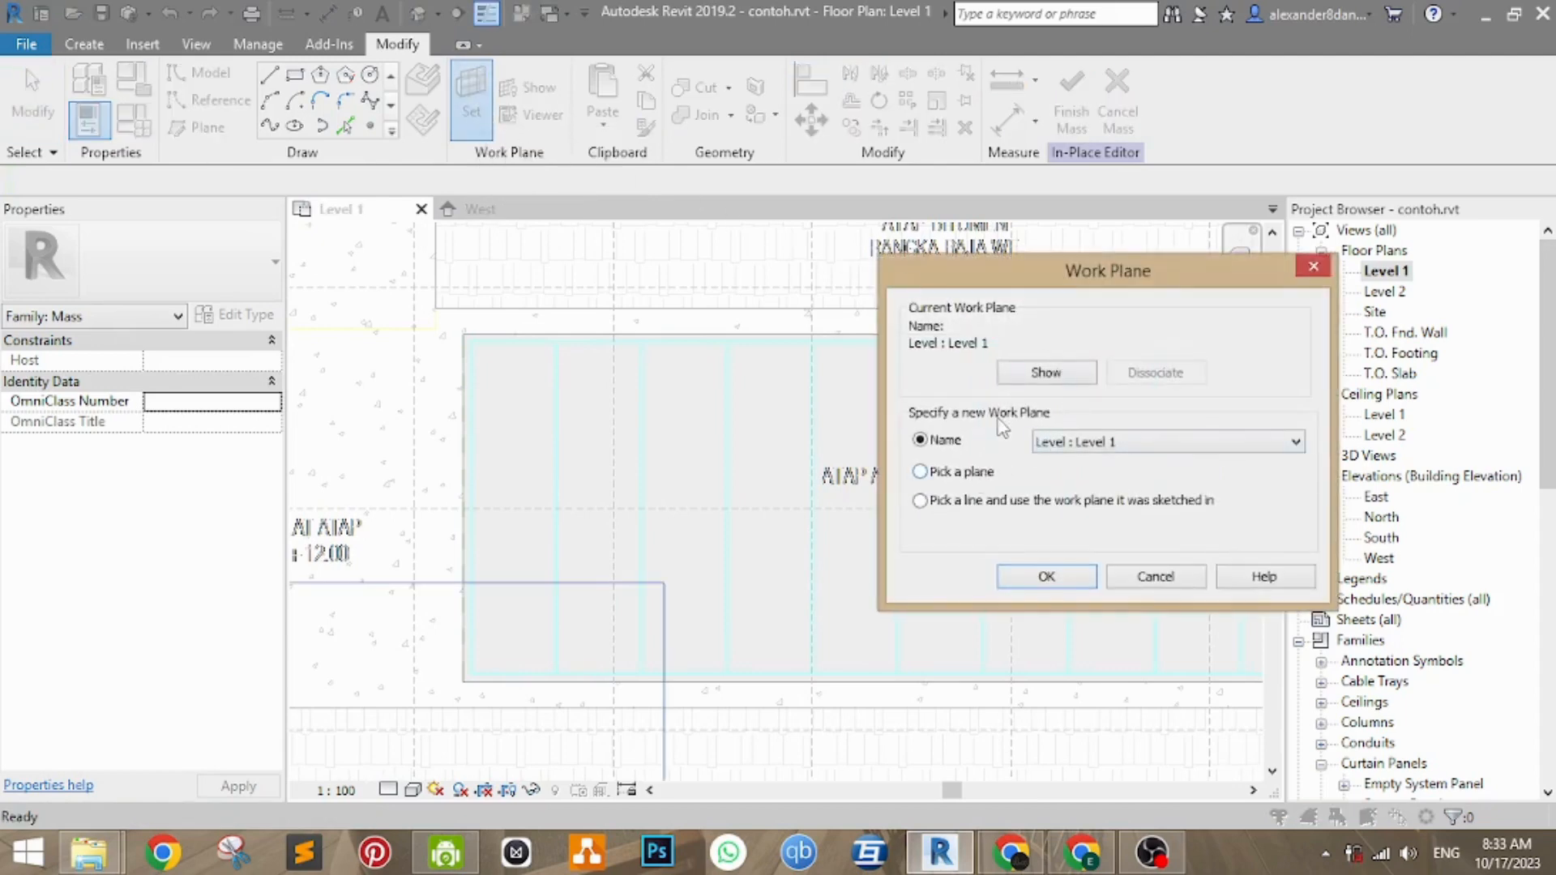
pyautogui.moveTo(1102, 265); pyautogui.dragTo(1037, 282)
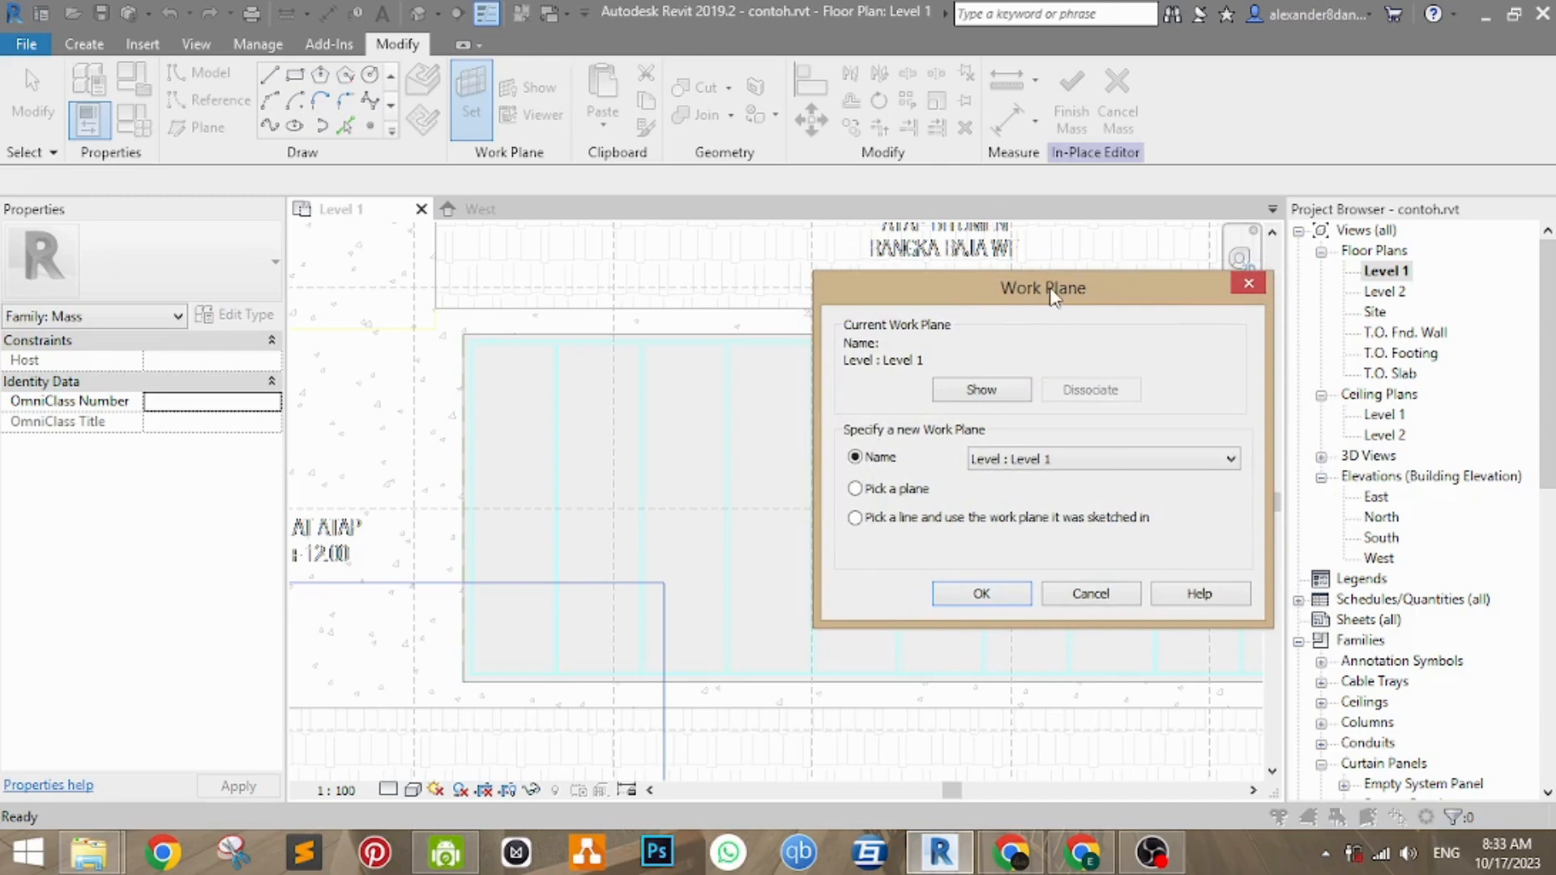
pyautogui.click(1018, 460)
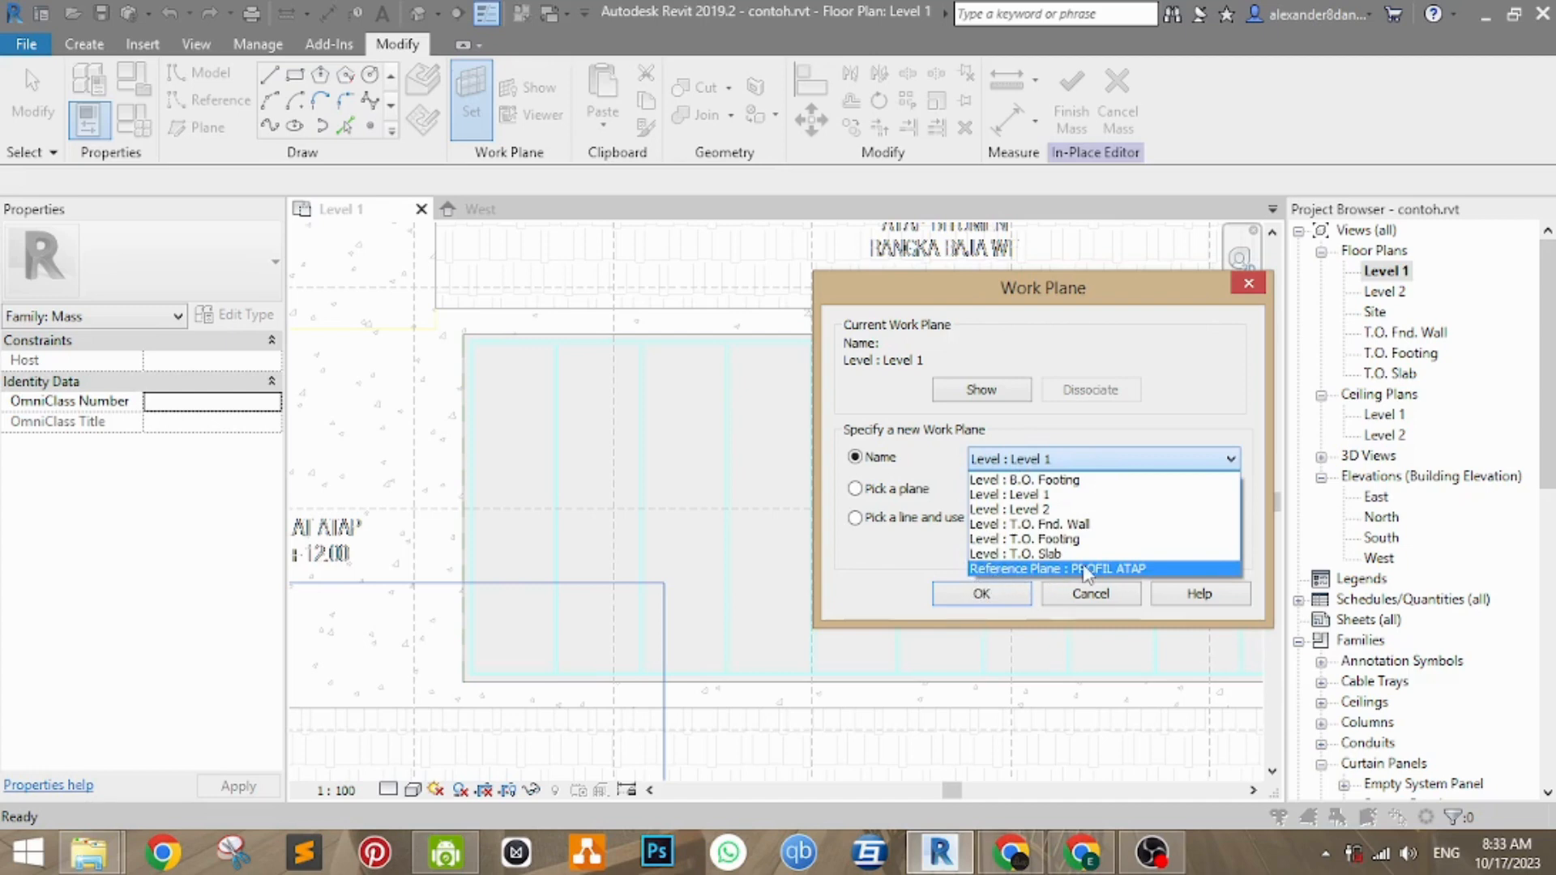
pyautogui.click(1084, 569)
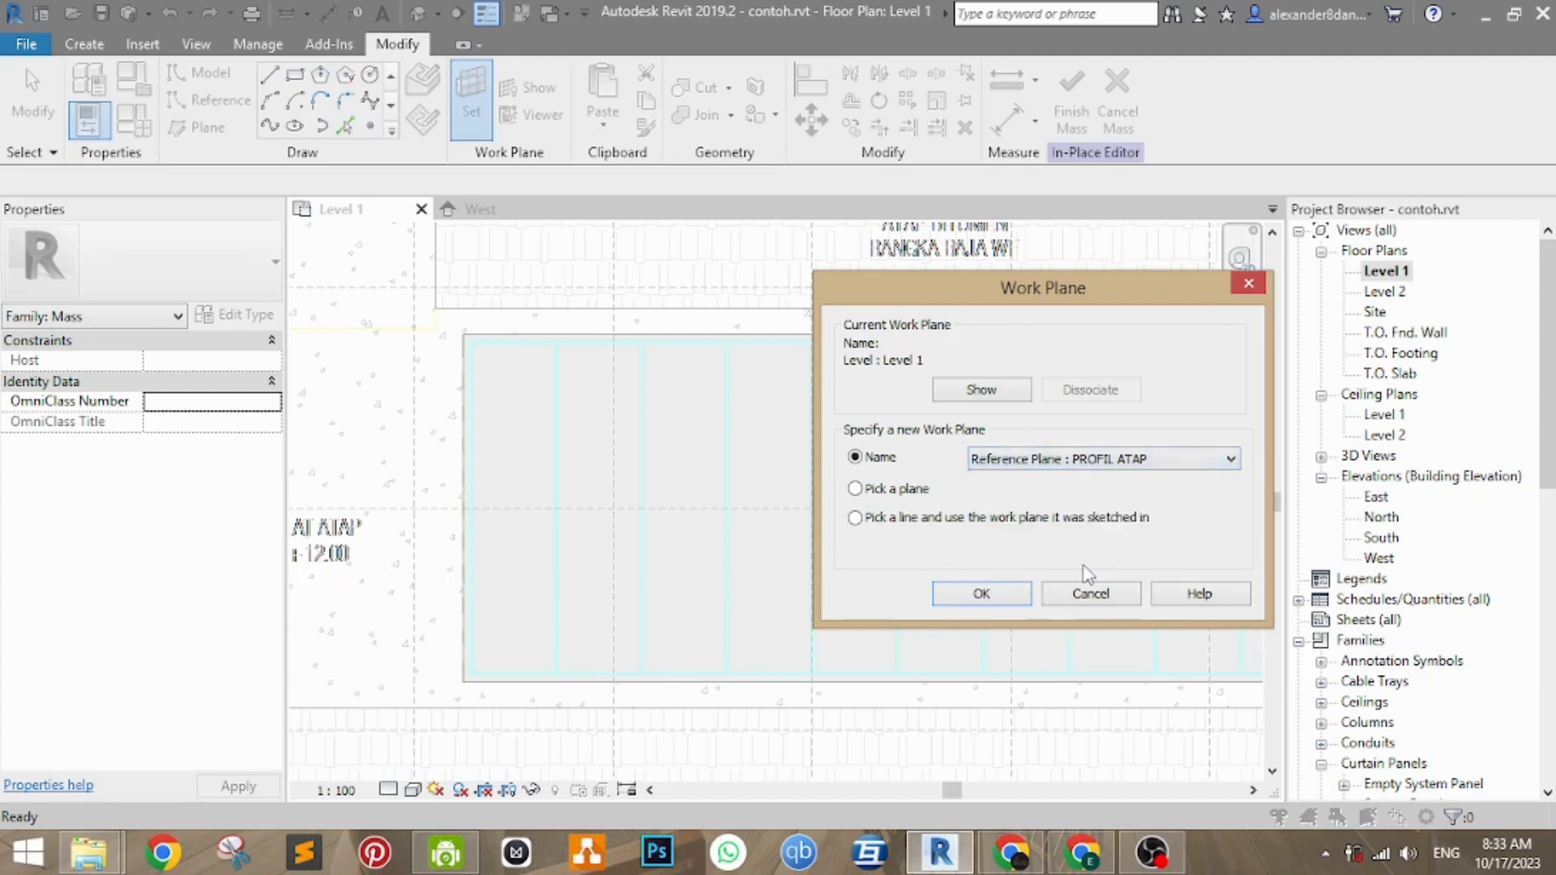
pyautogui.click(894, 492)
pyautogui.click(996, 597)
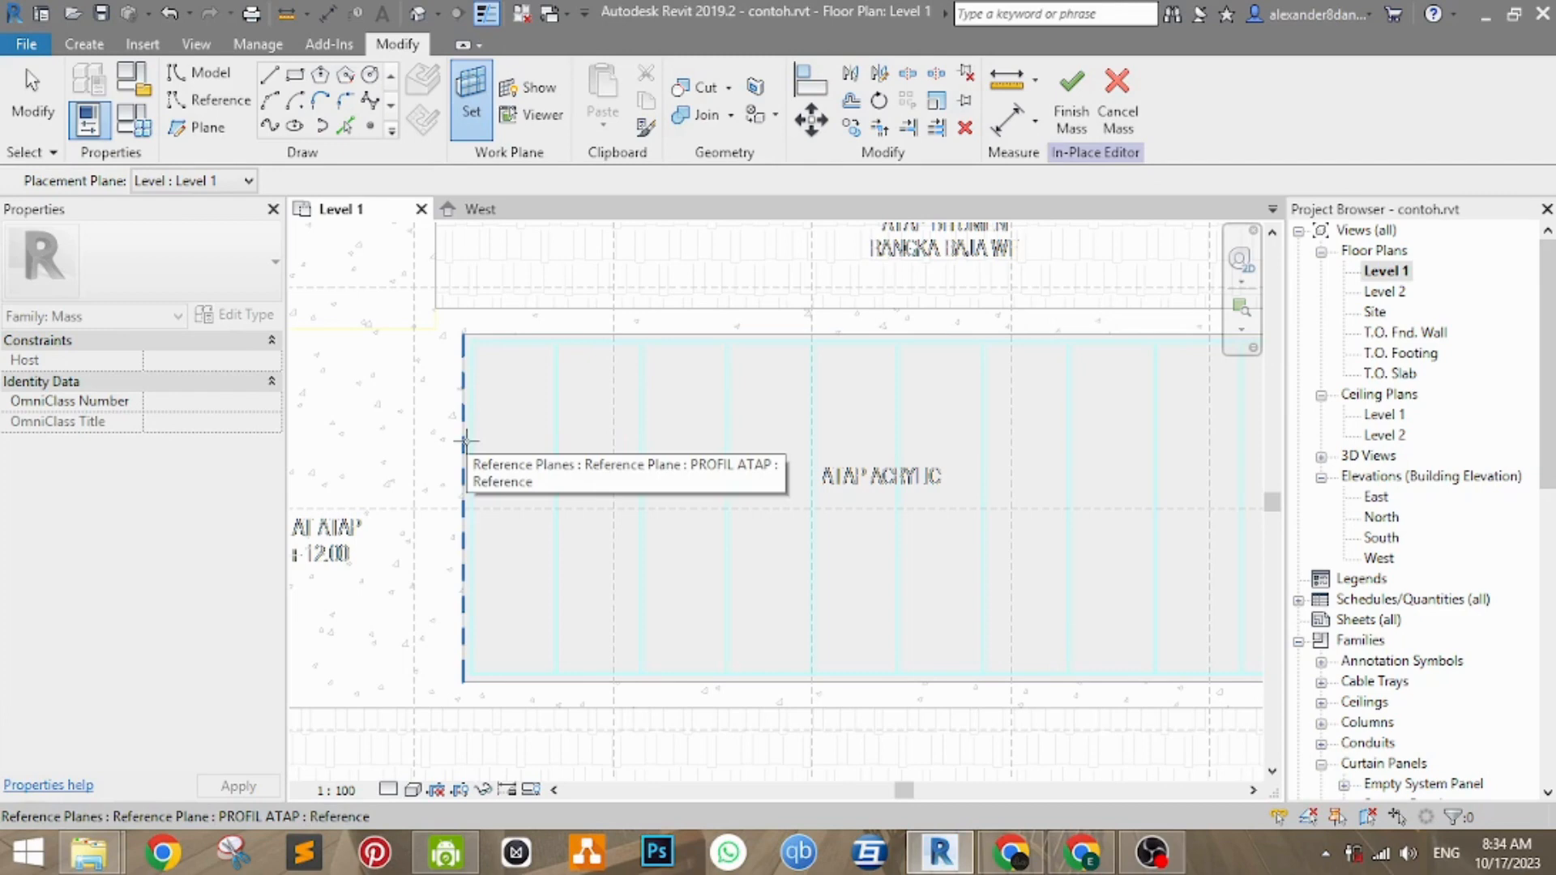
pyautogui.click(466, 441)
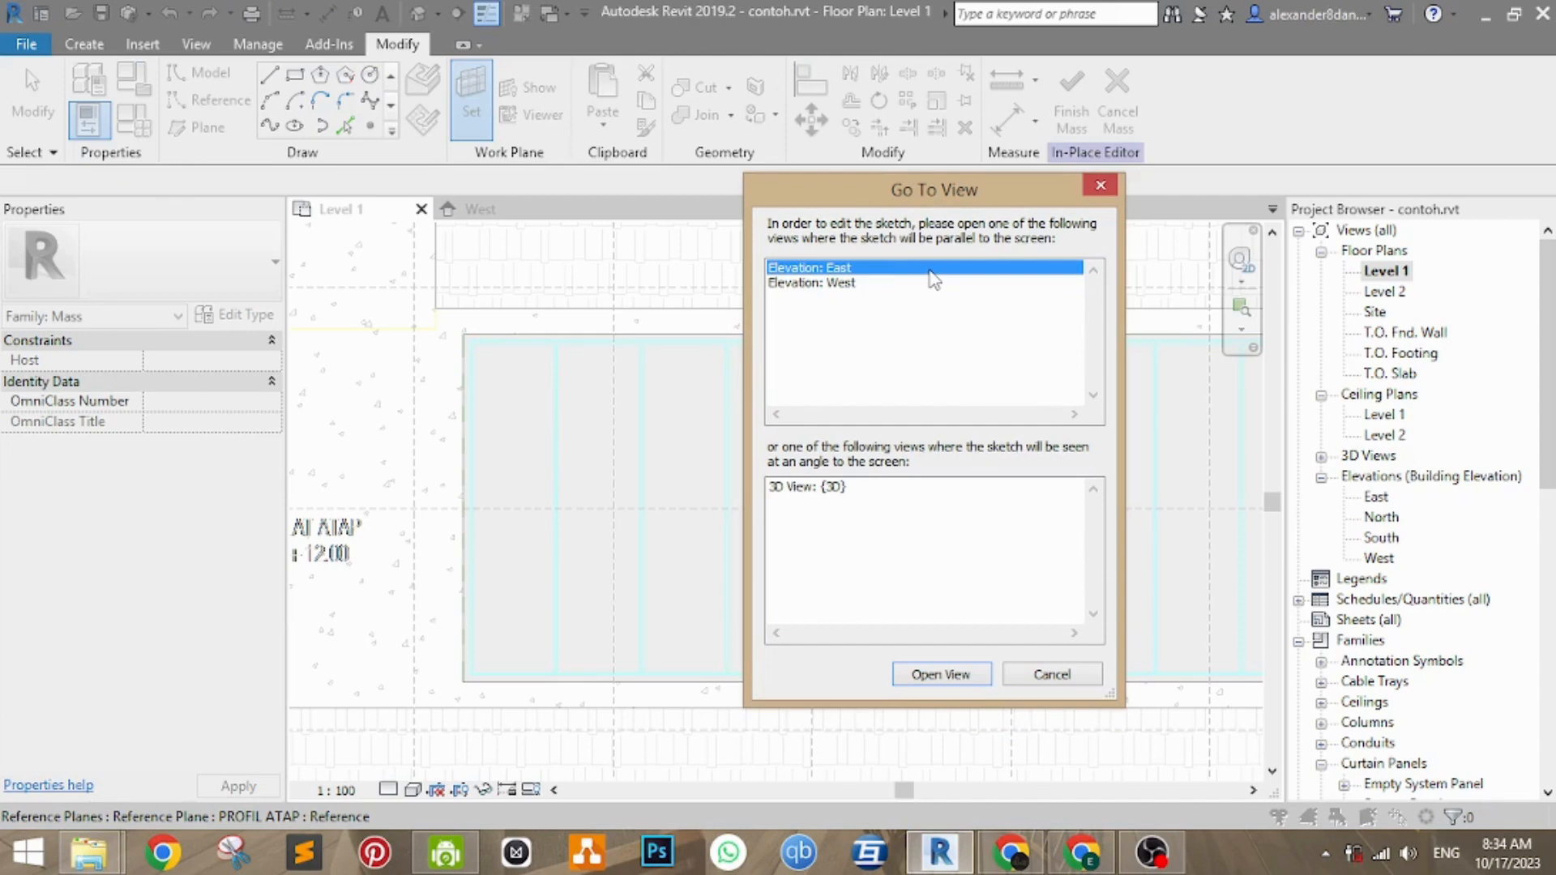
# - Open the West elevation as the view for sketching on the "PROFIL ATAP" work plane
pyautogui.moveTo(962, 198); pyautogui.dragTo(920, 198)
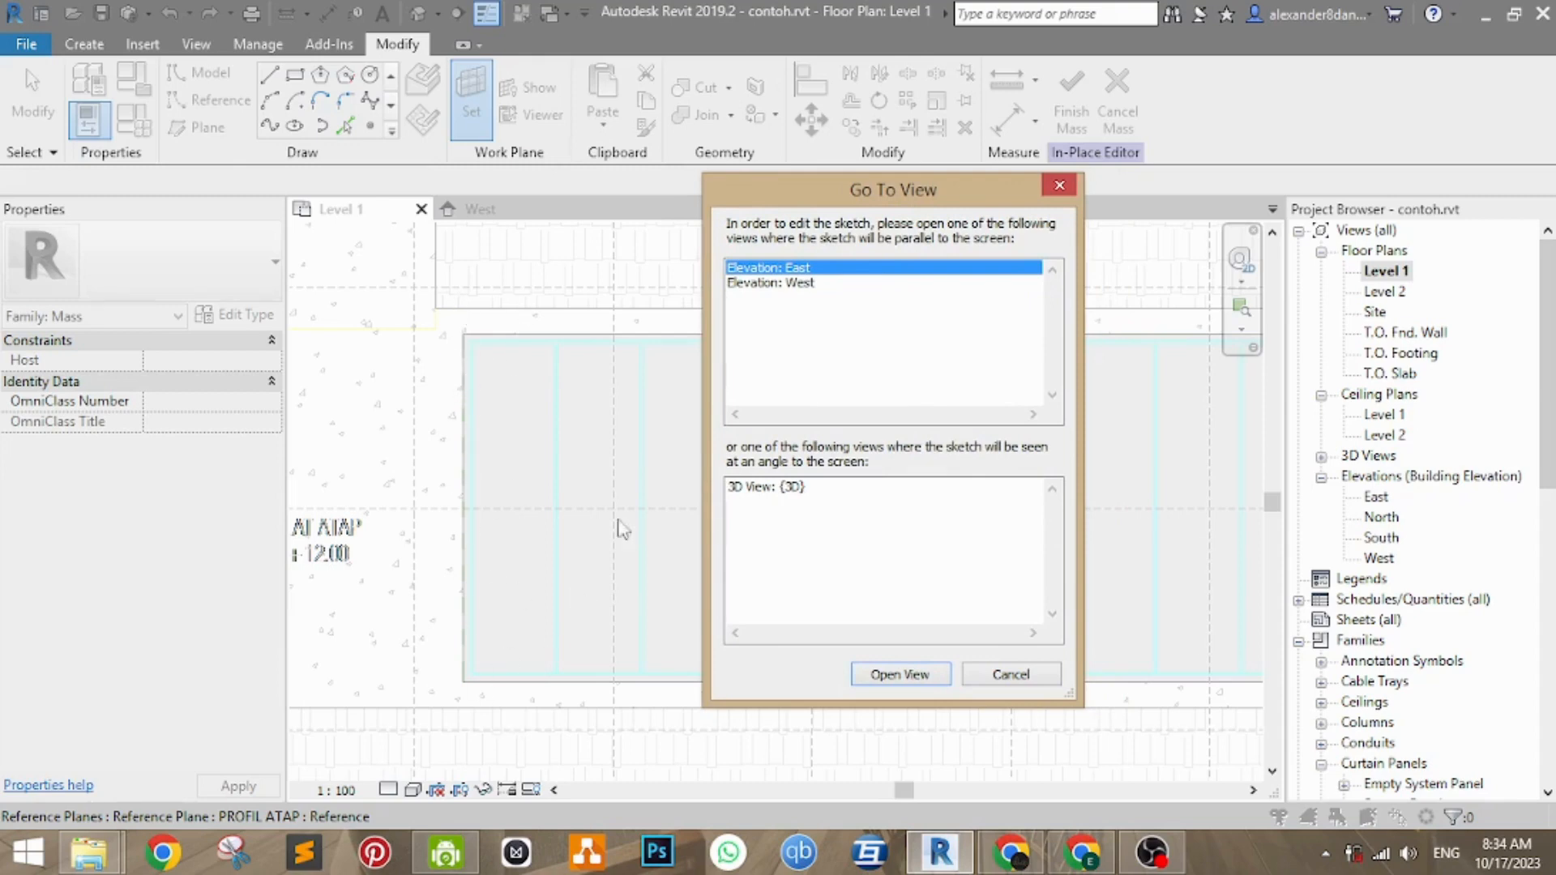
pyautogui.click(780, 282)
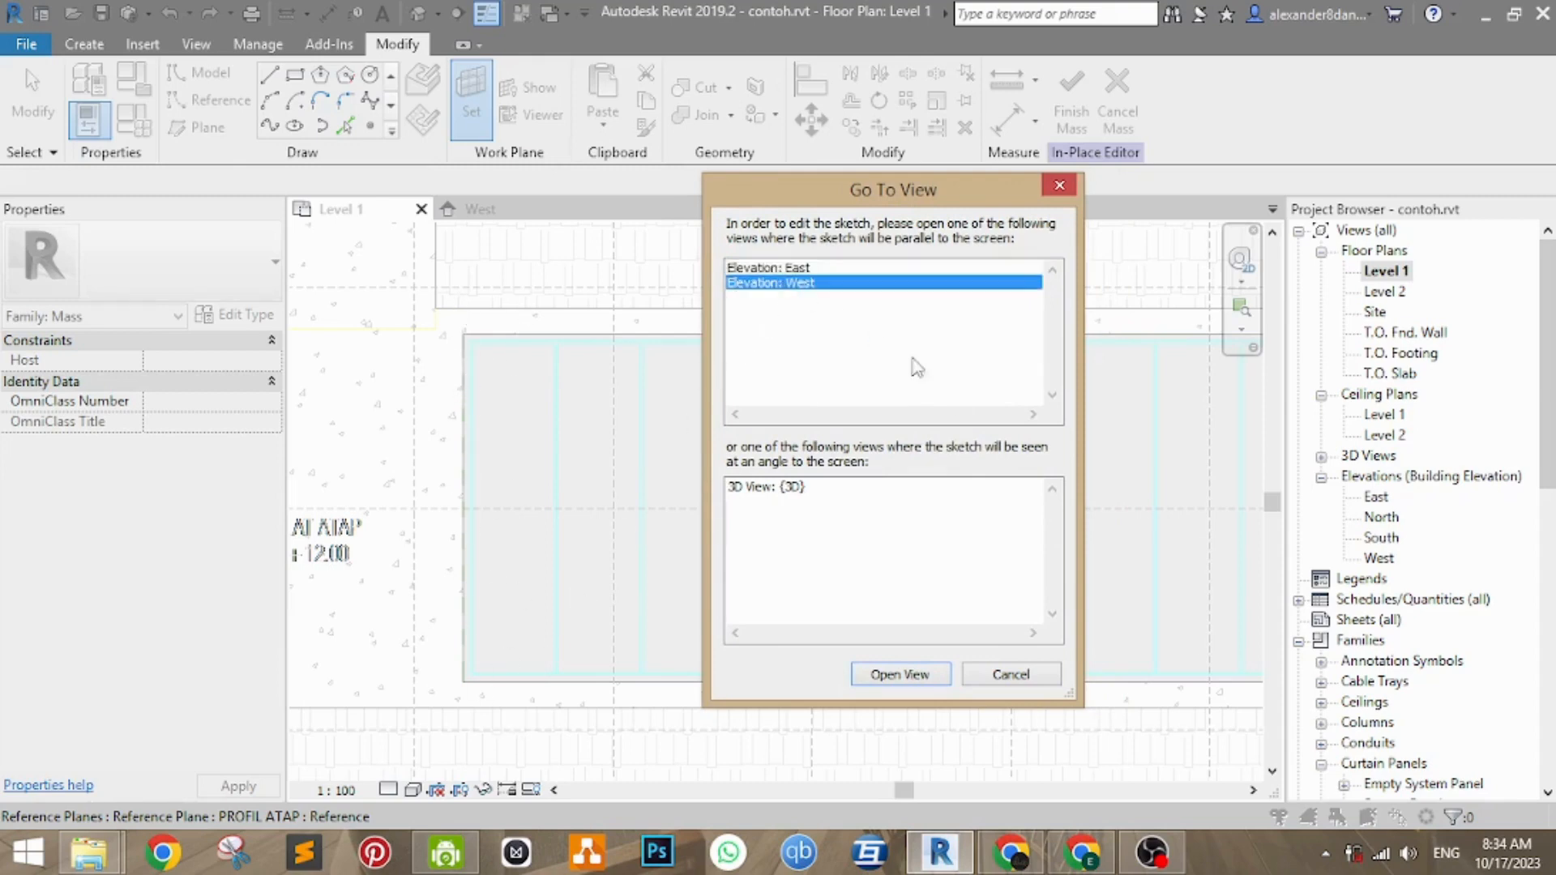
pyautogui.click(900, 675)
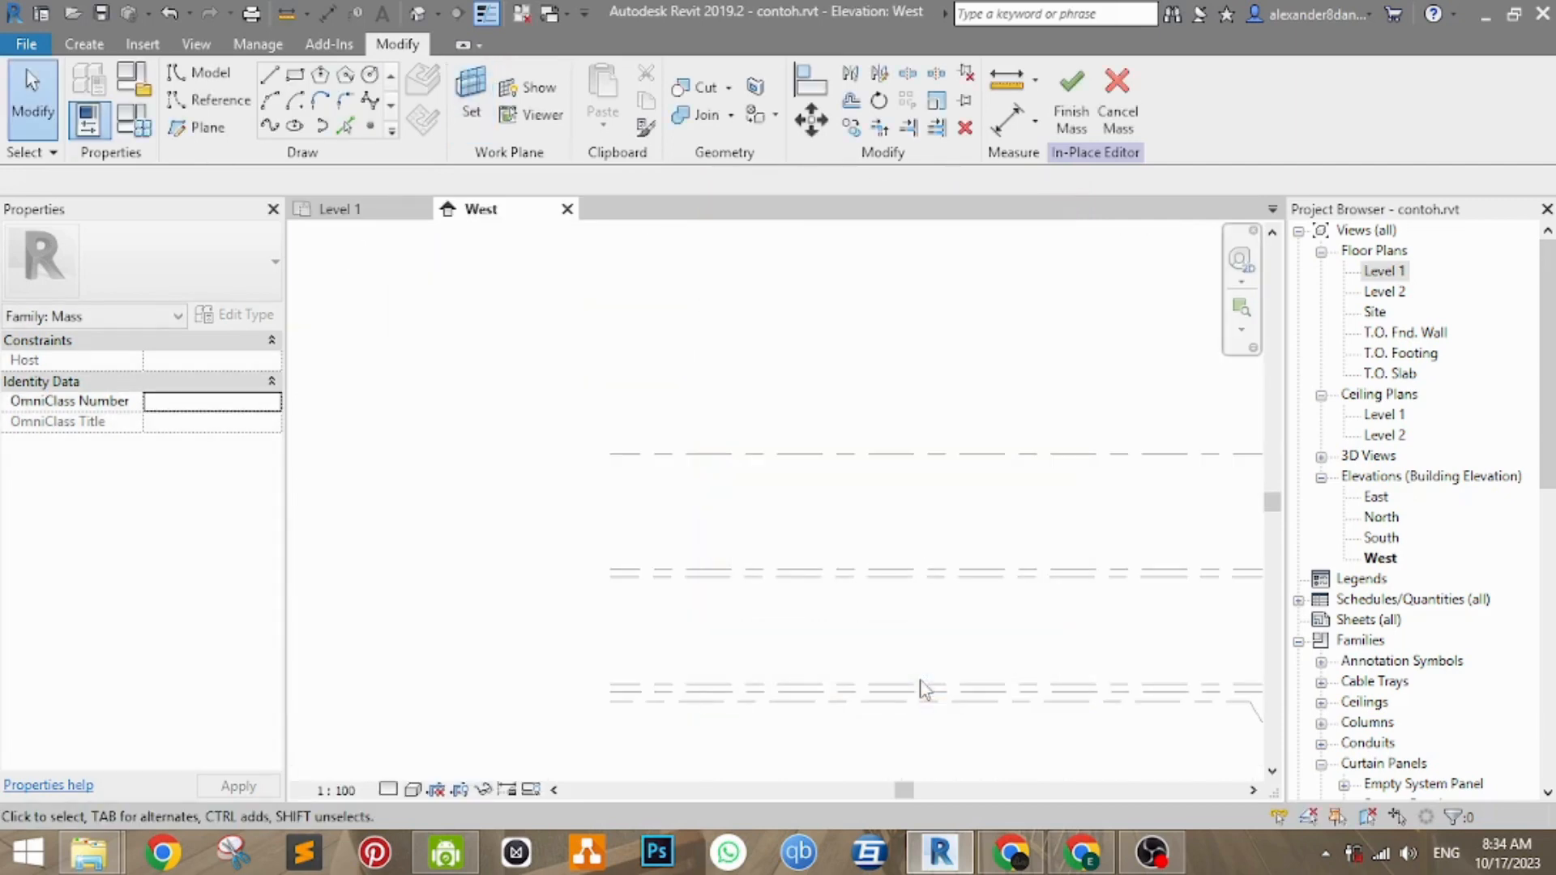
pyautogui.moveTo(935, 544); pyautogui.dragTo(788, 544, button='middle')
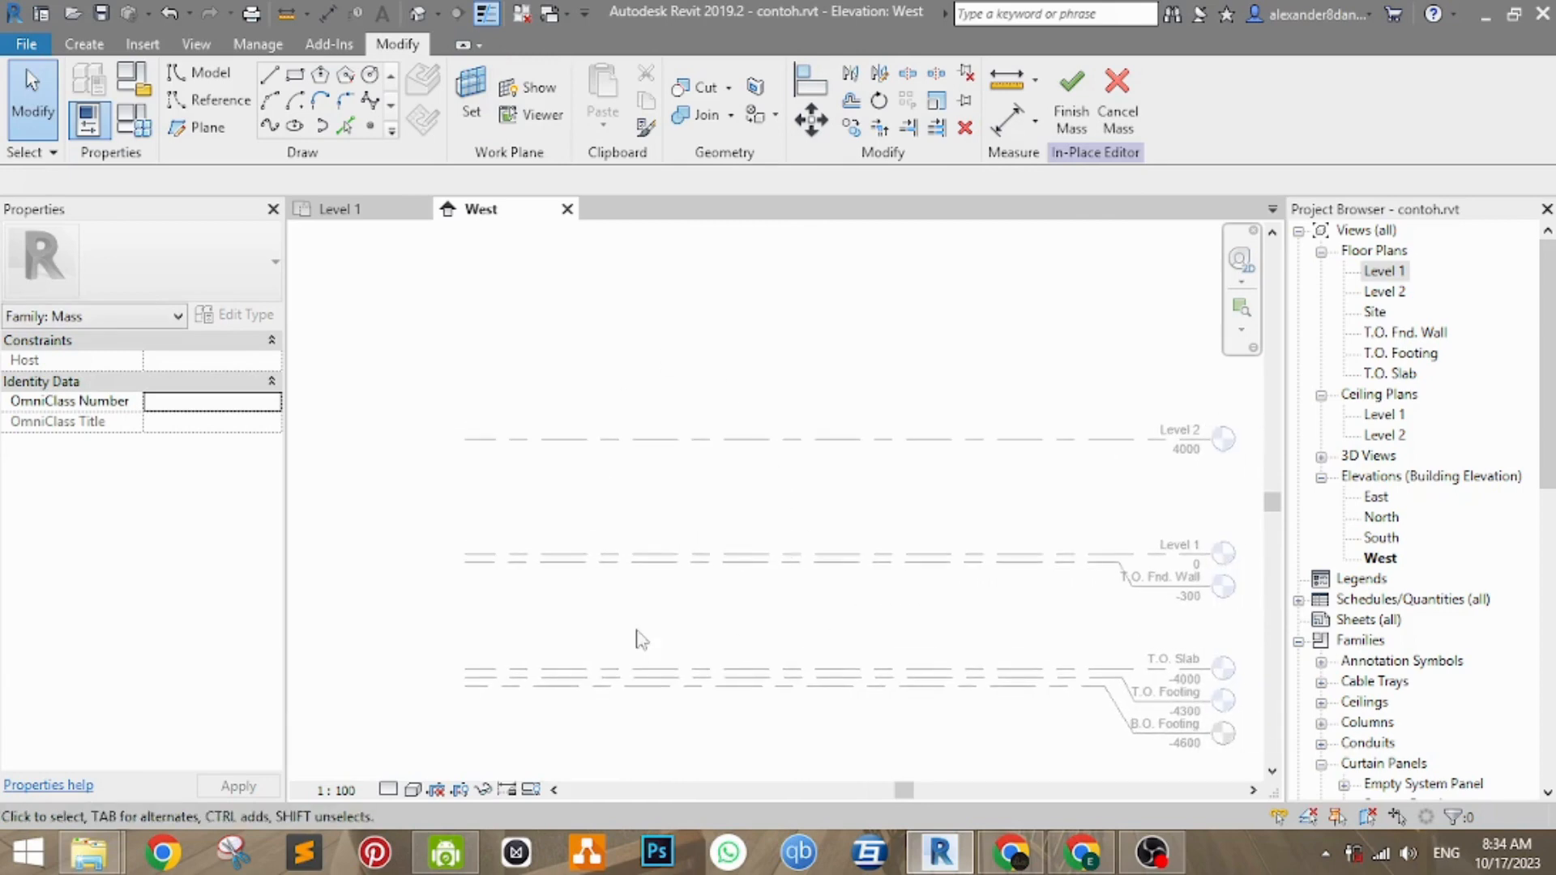
pyautogui.moveTo(750, 608); pyautogui.dragTo(789, 608, button='middle')
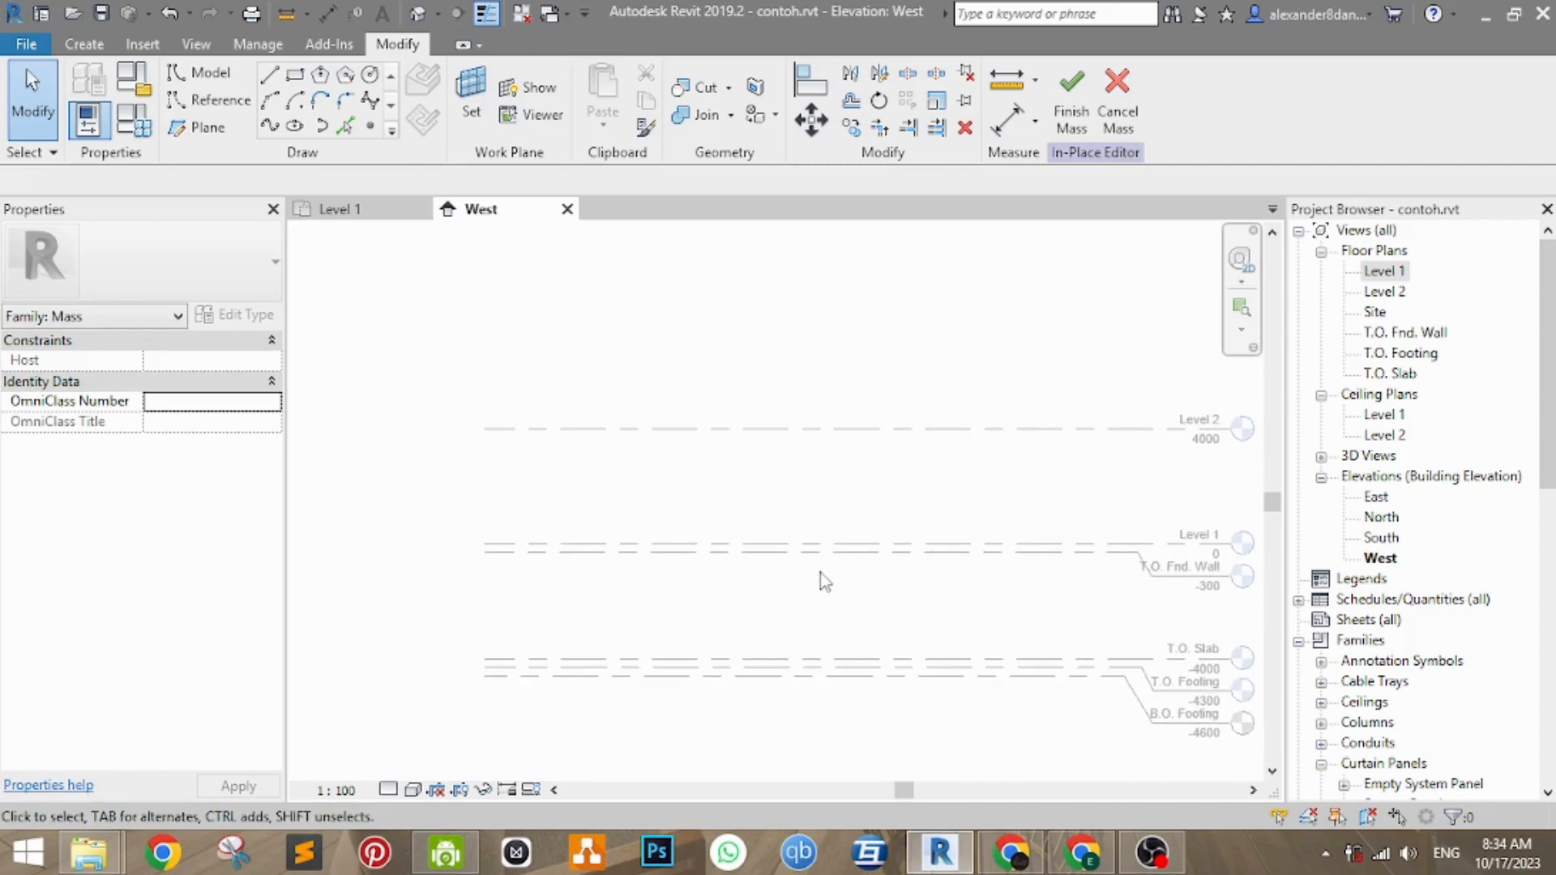
pyautogui.moveTo(762, 513); pyautogui.dragTo(782, 511, button='middle')
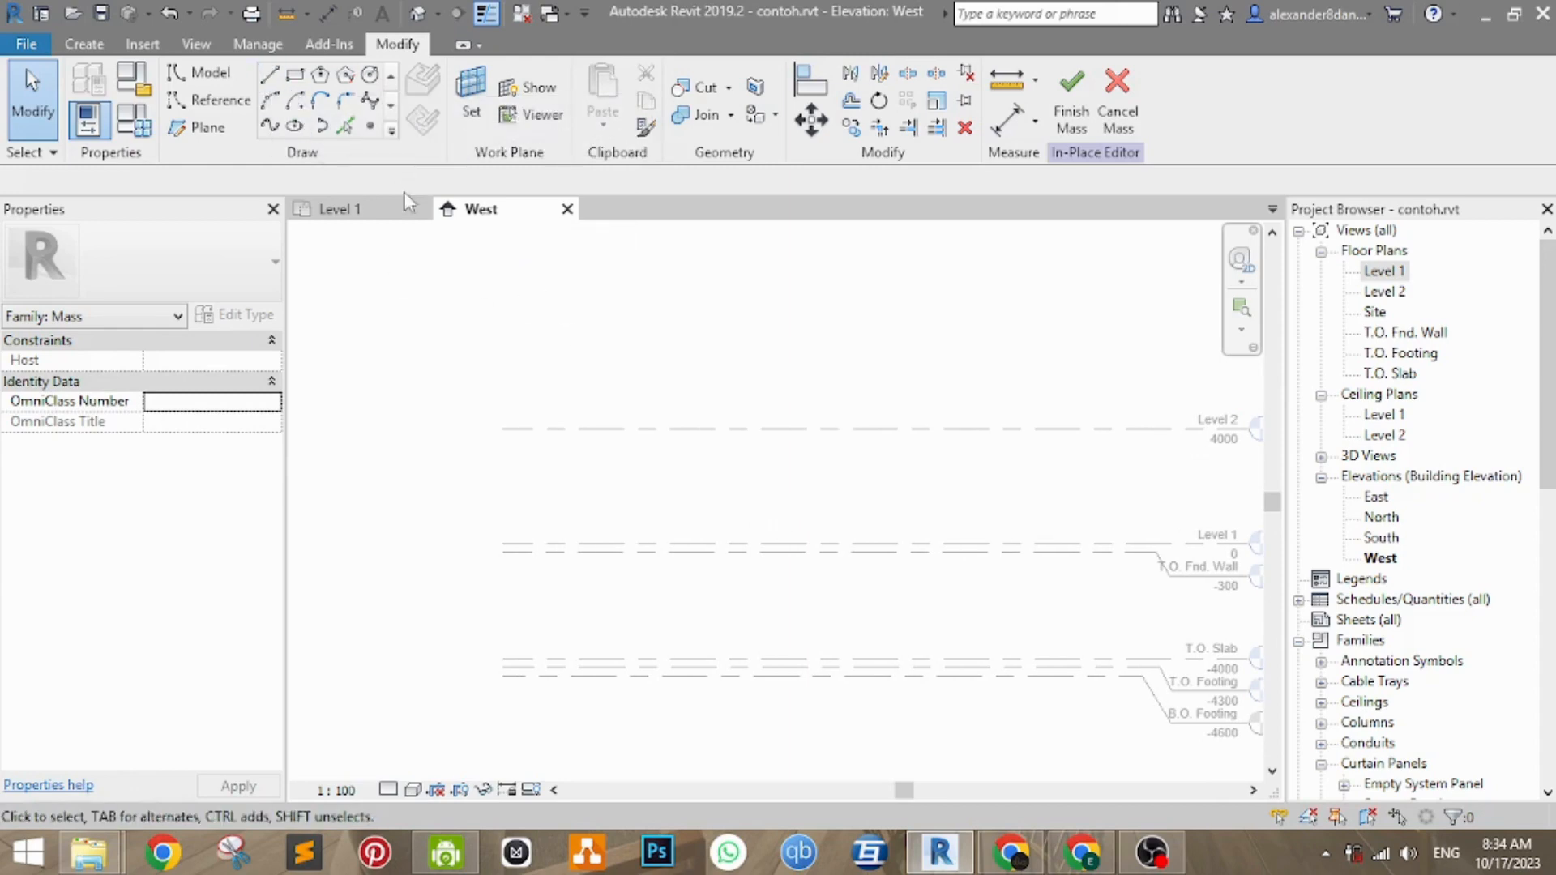
pyautogui.moveTo(704, 414); pyautogui.dragTo(649, 392, button='middle')
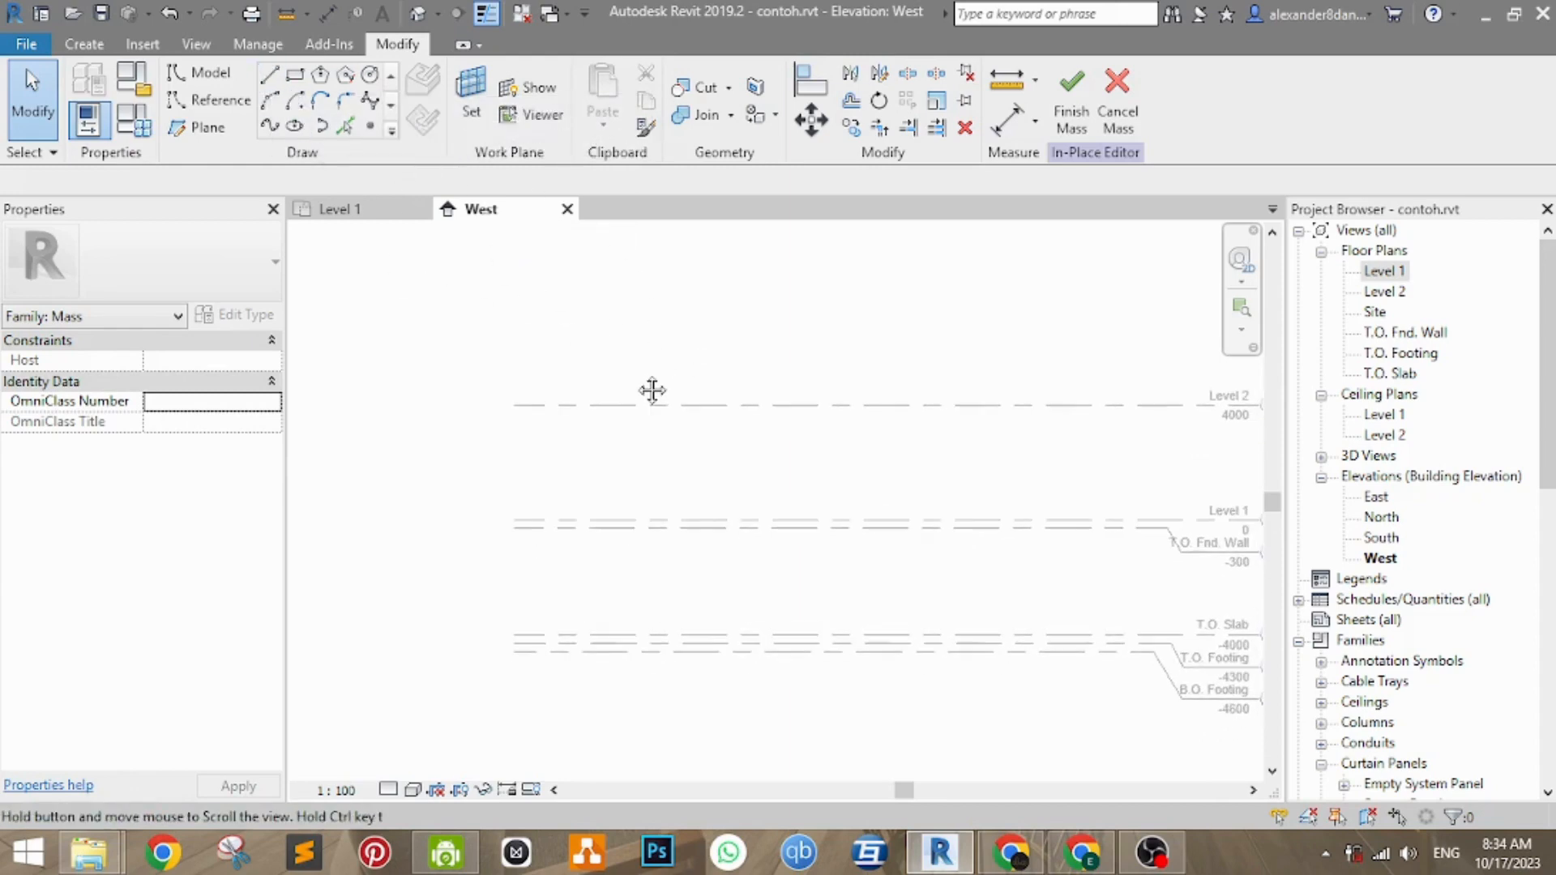
# - Draw a 13000 mm horizontal model line along Level 1, starting at the work plane's right edge and running left
pyautogui.click(270, 77)
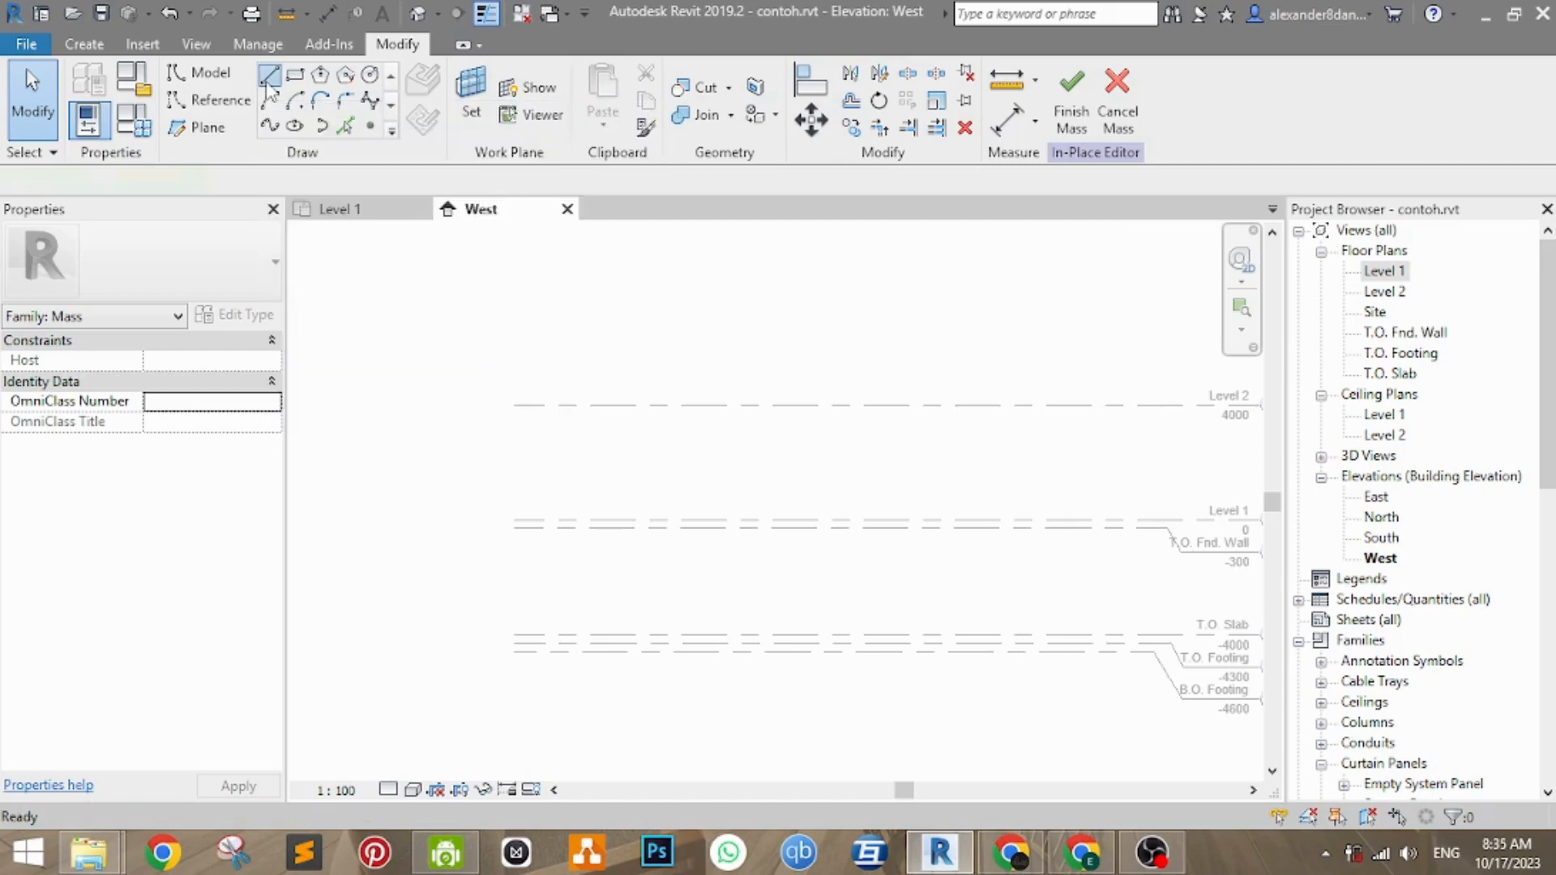
pyautogui.moveTo(389, 373); pyautogui.dragTo(923, 369, button='middle')
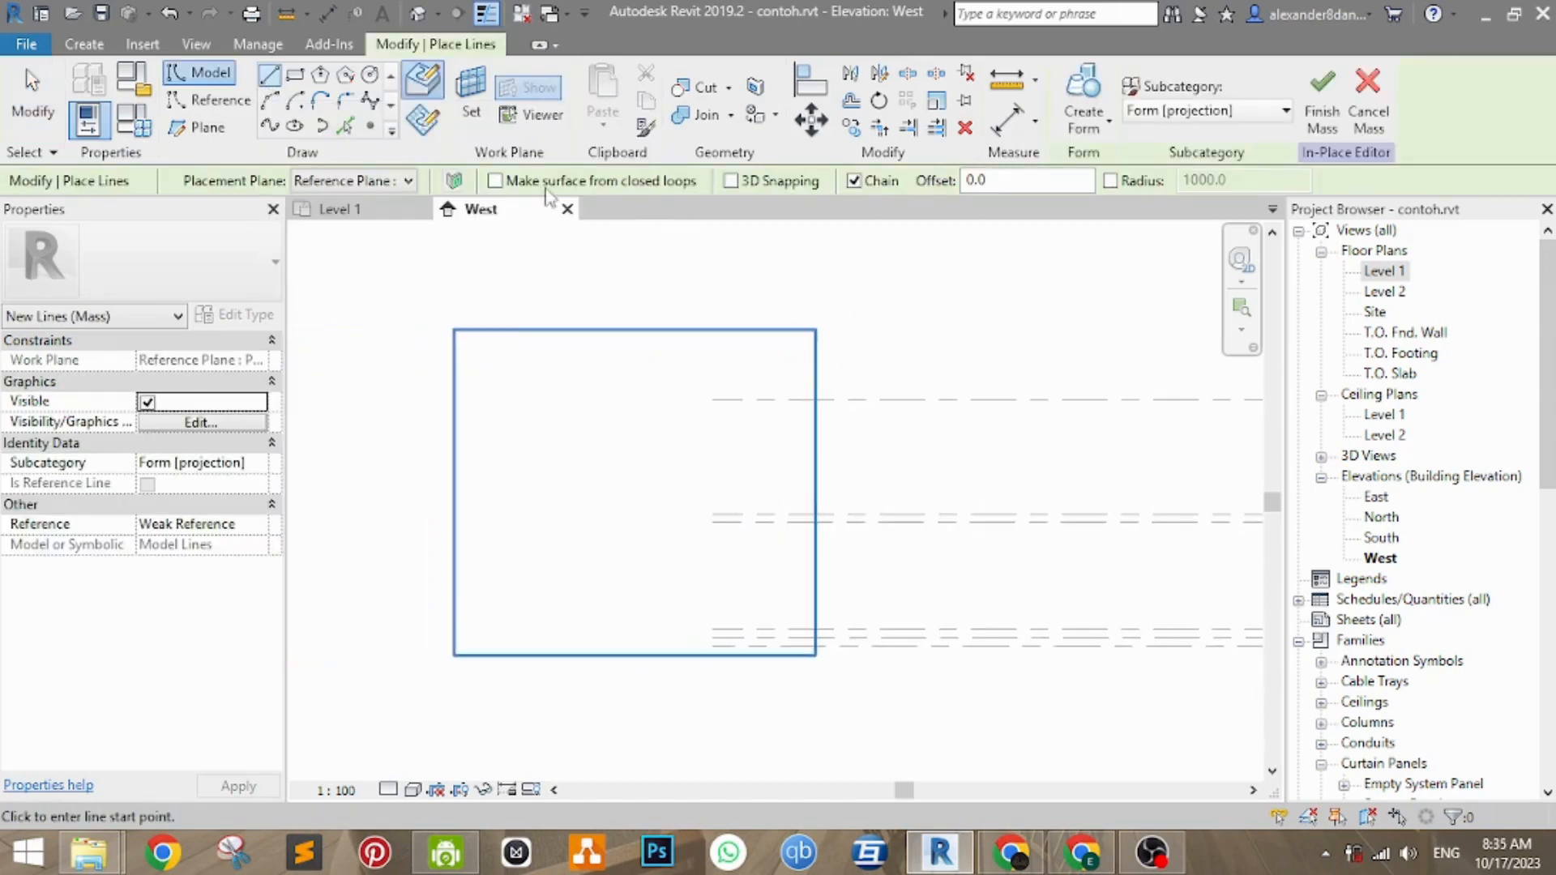
pyautogui.moveTo(508, 250); pyautogui.dragTo(573, 295, button='middle')
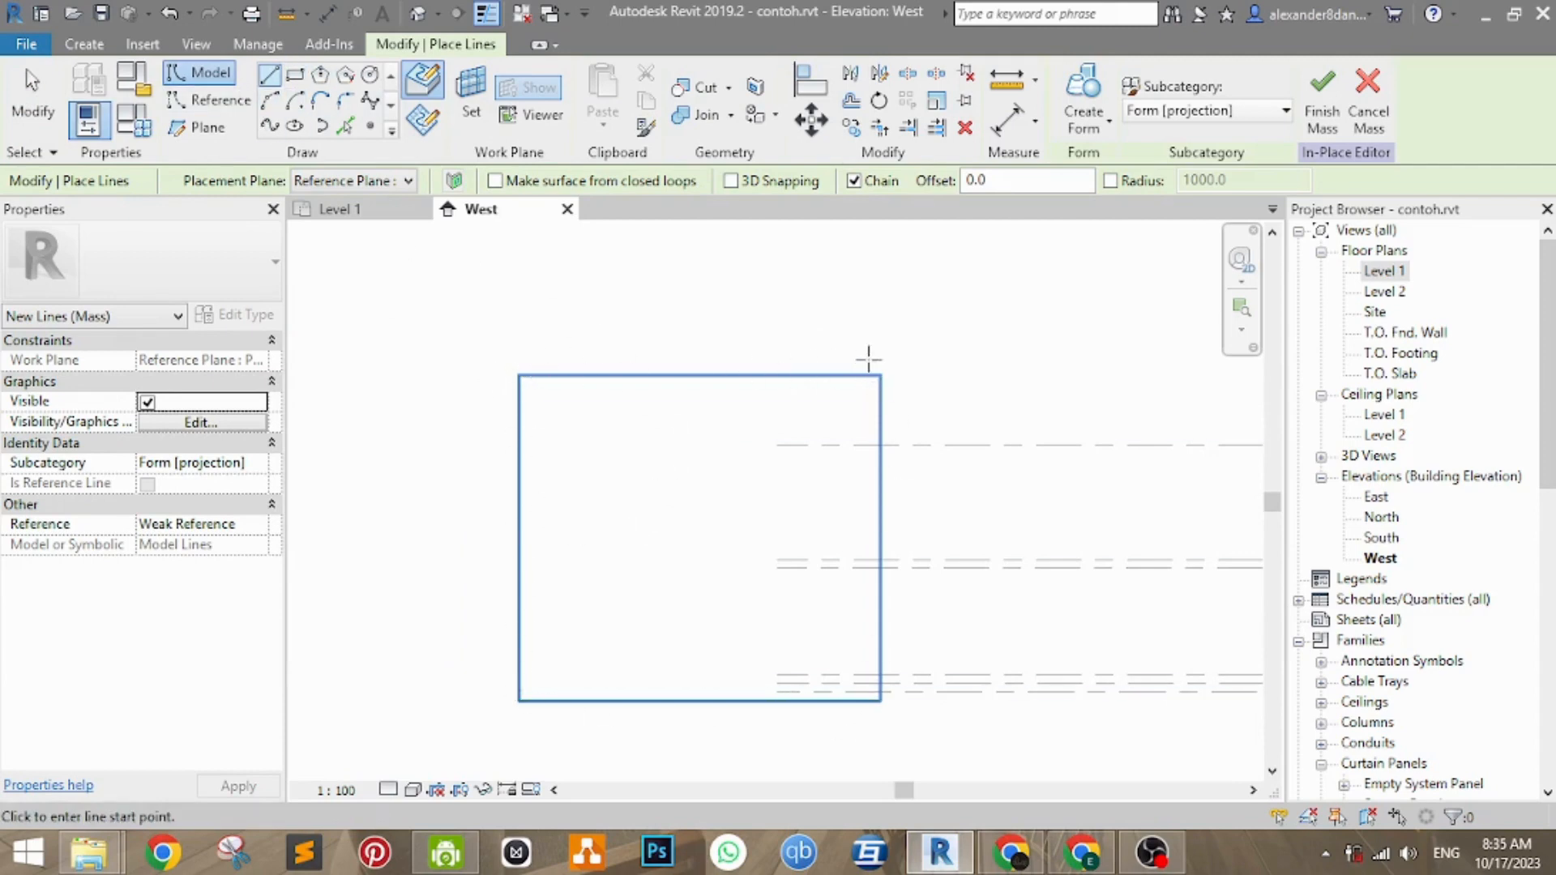
pyautogui.moveTo(964, 644); pyautogui.dragTo(901, 635, button='middle')
pyautogui.scroll(-1, 538, 422)
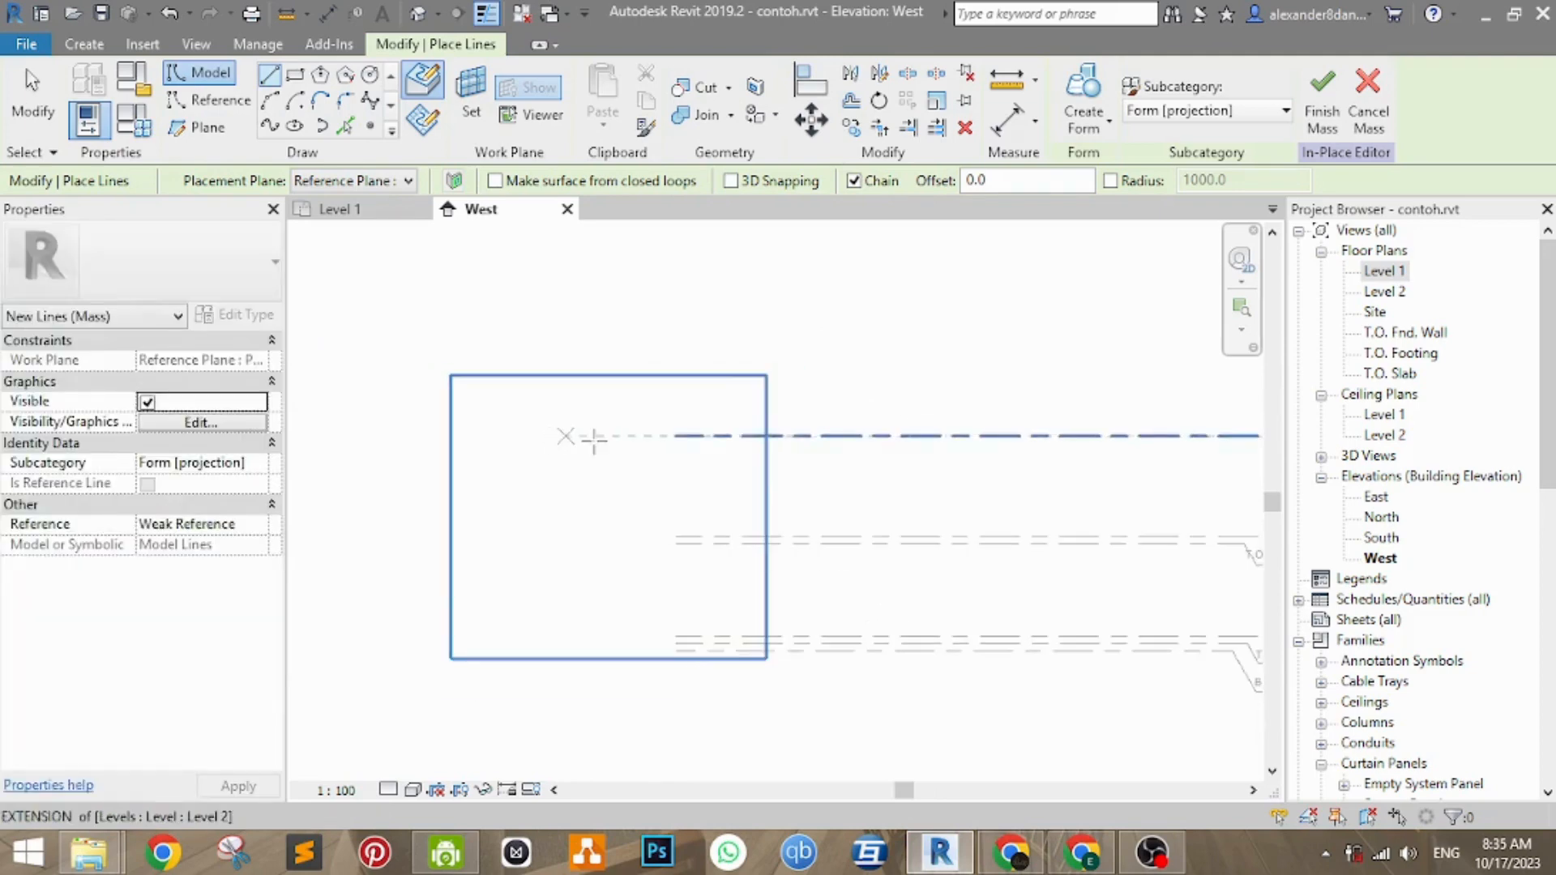
pyautogui.moveTo(800, 484); pyautogui.dragTo(726, 485, button='middle')
pyautogui.moveTo(833, 510); pyautogui.dragTo(882, 514, button='middle')
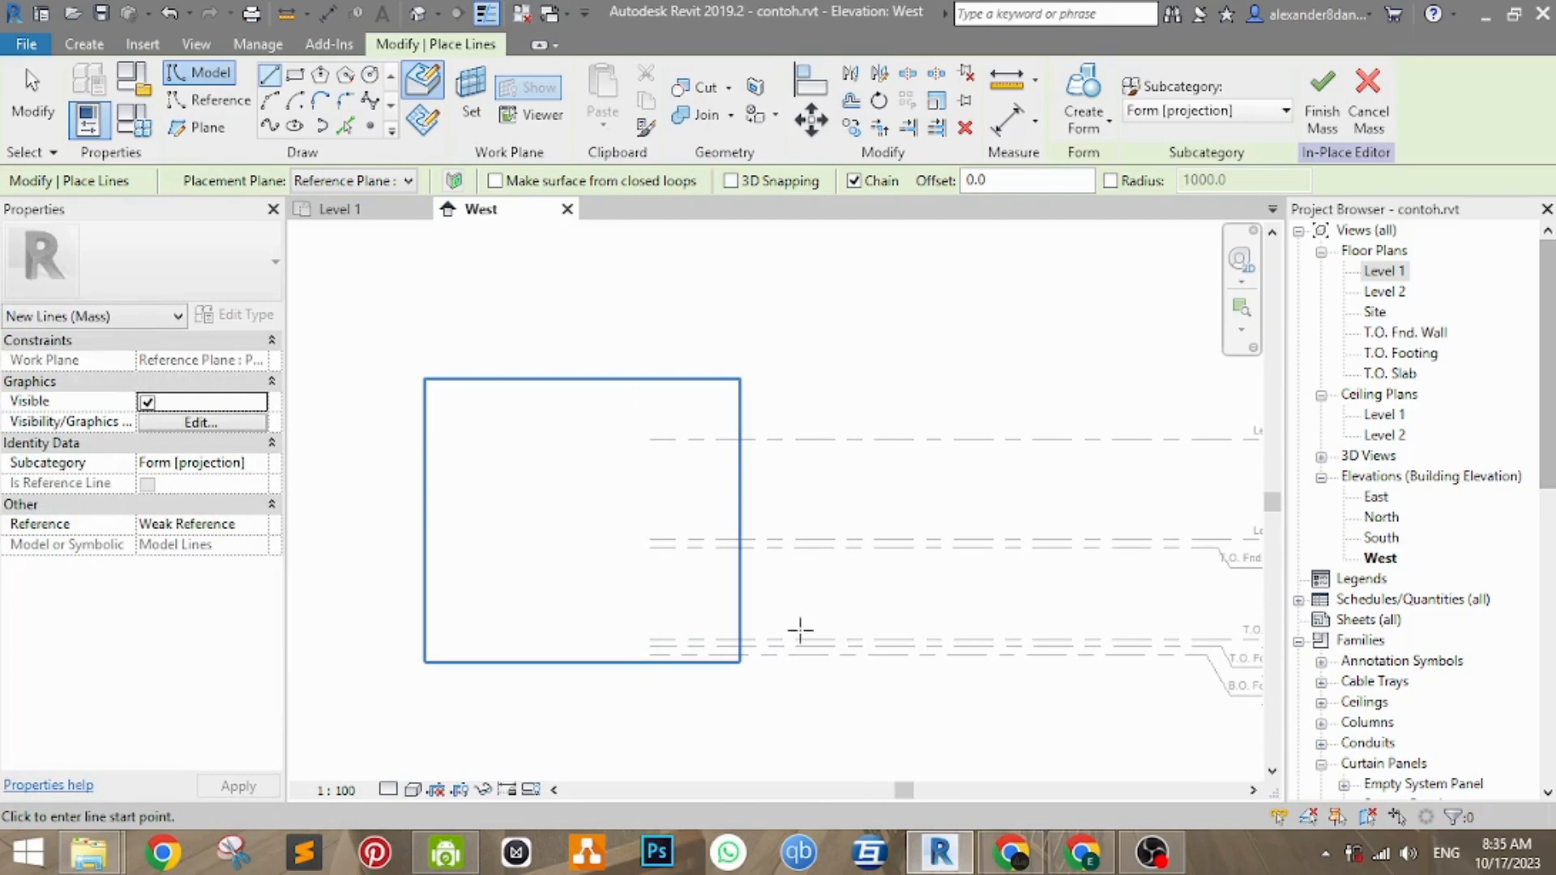
pyautogui.moveTo(946, 616); pyautogui.dragTo(882, 618, button='middle')
pyautogui.moveTo(733, 582)
pyautogui.mouseDown(button='middle')
pyautogui.moveTo(771, 584)
pyautogui.moveTo(745, 581)
pyautogui.mouseUp(button='middle')
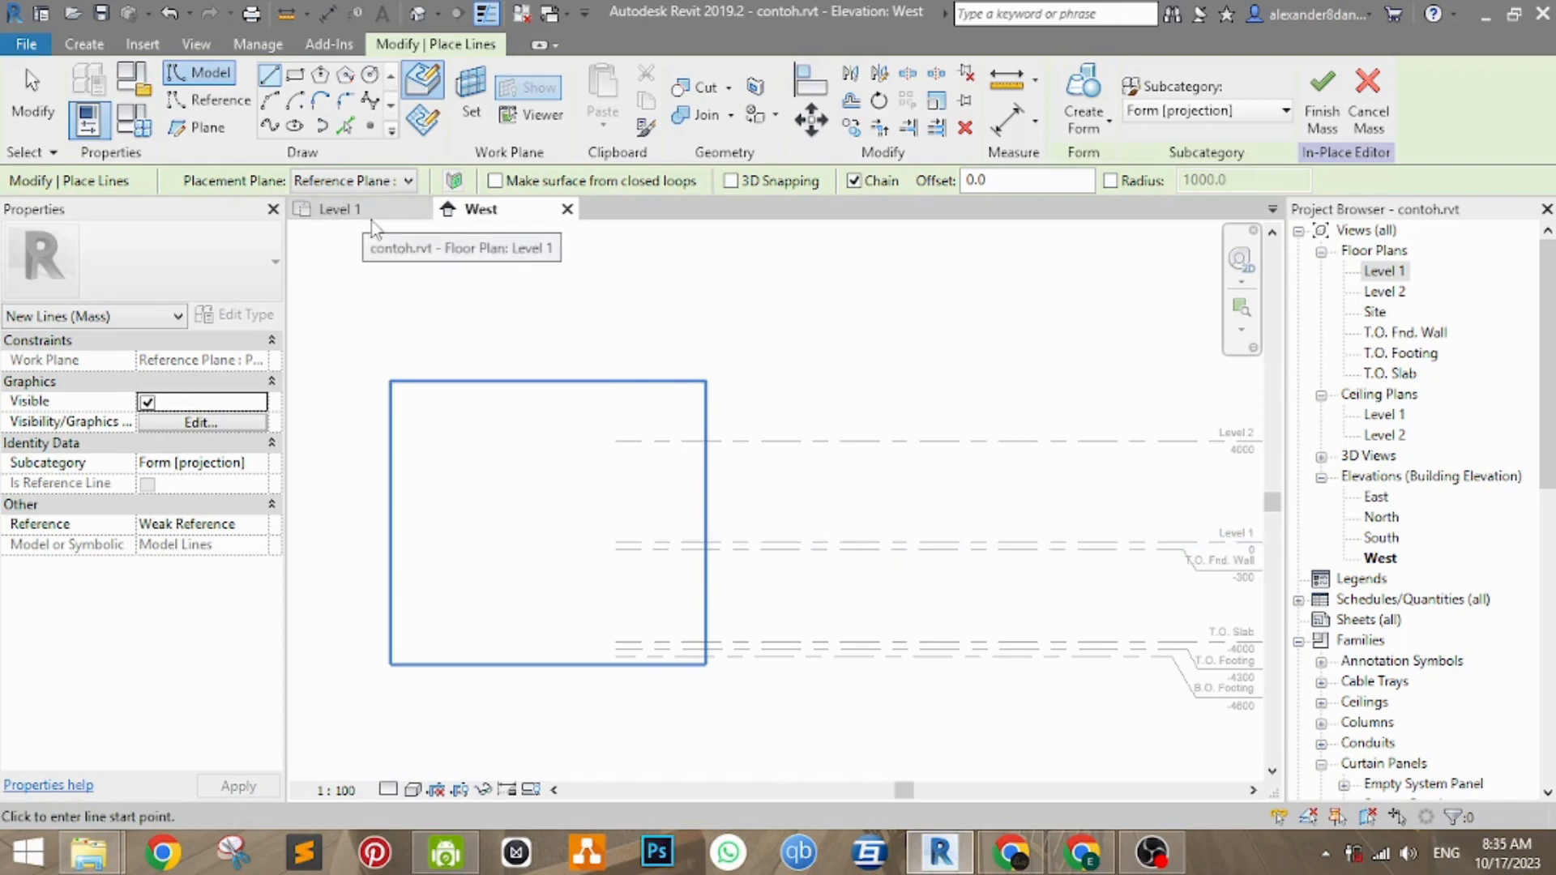
pyautogui.moveTo(1075, 614); pyautogui.dragTo(970, 606, button='middle')
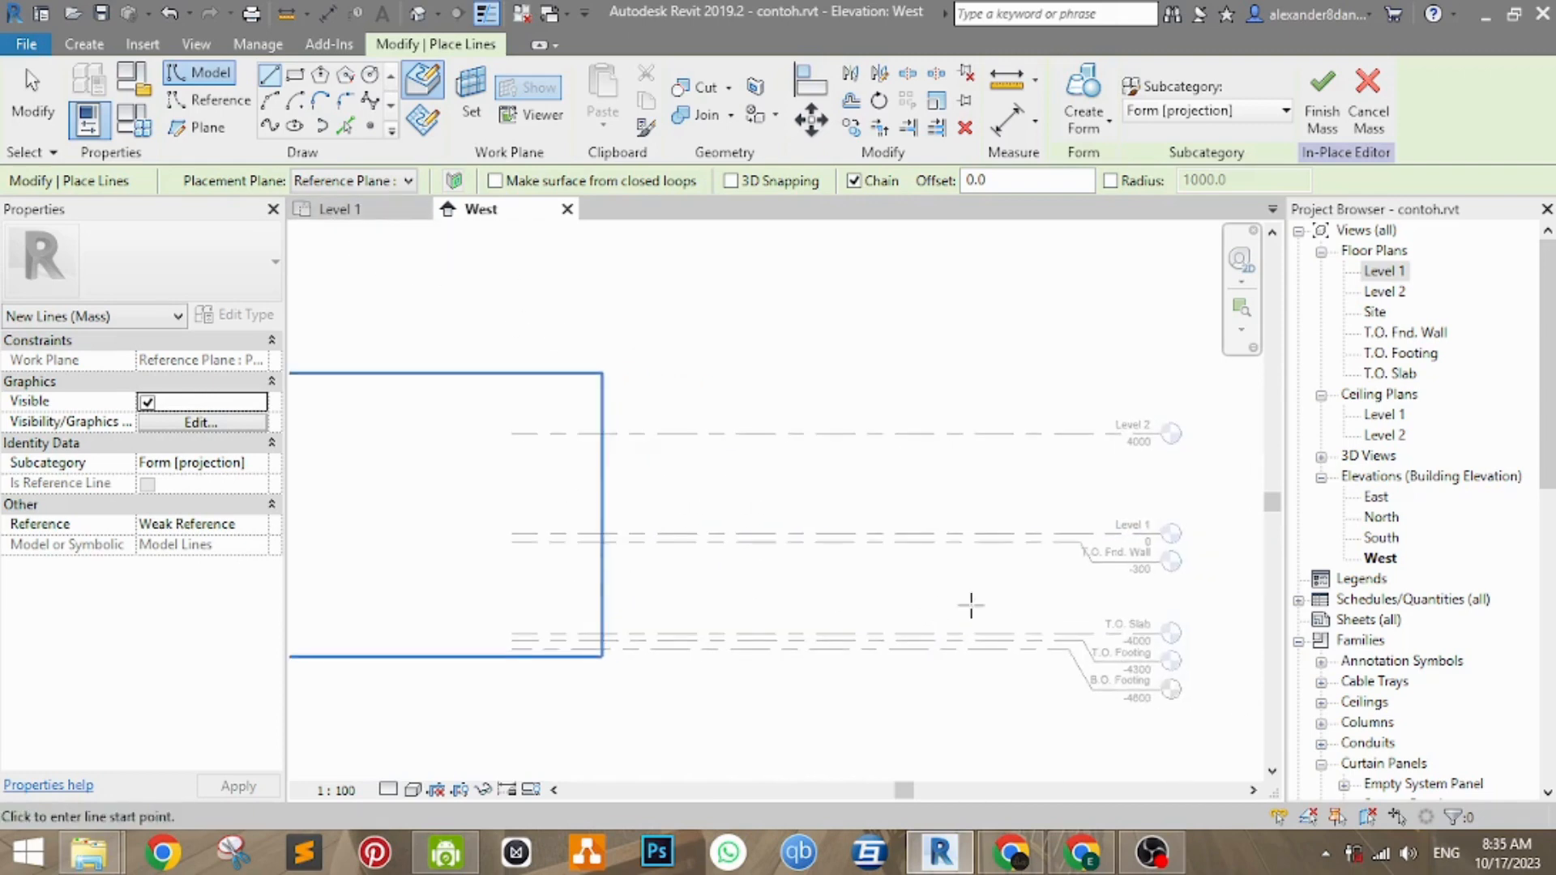
pyautogui.moveTo(1074, 581); pyautogui.dragTo(1137, 620, button='middle')
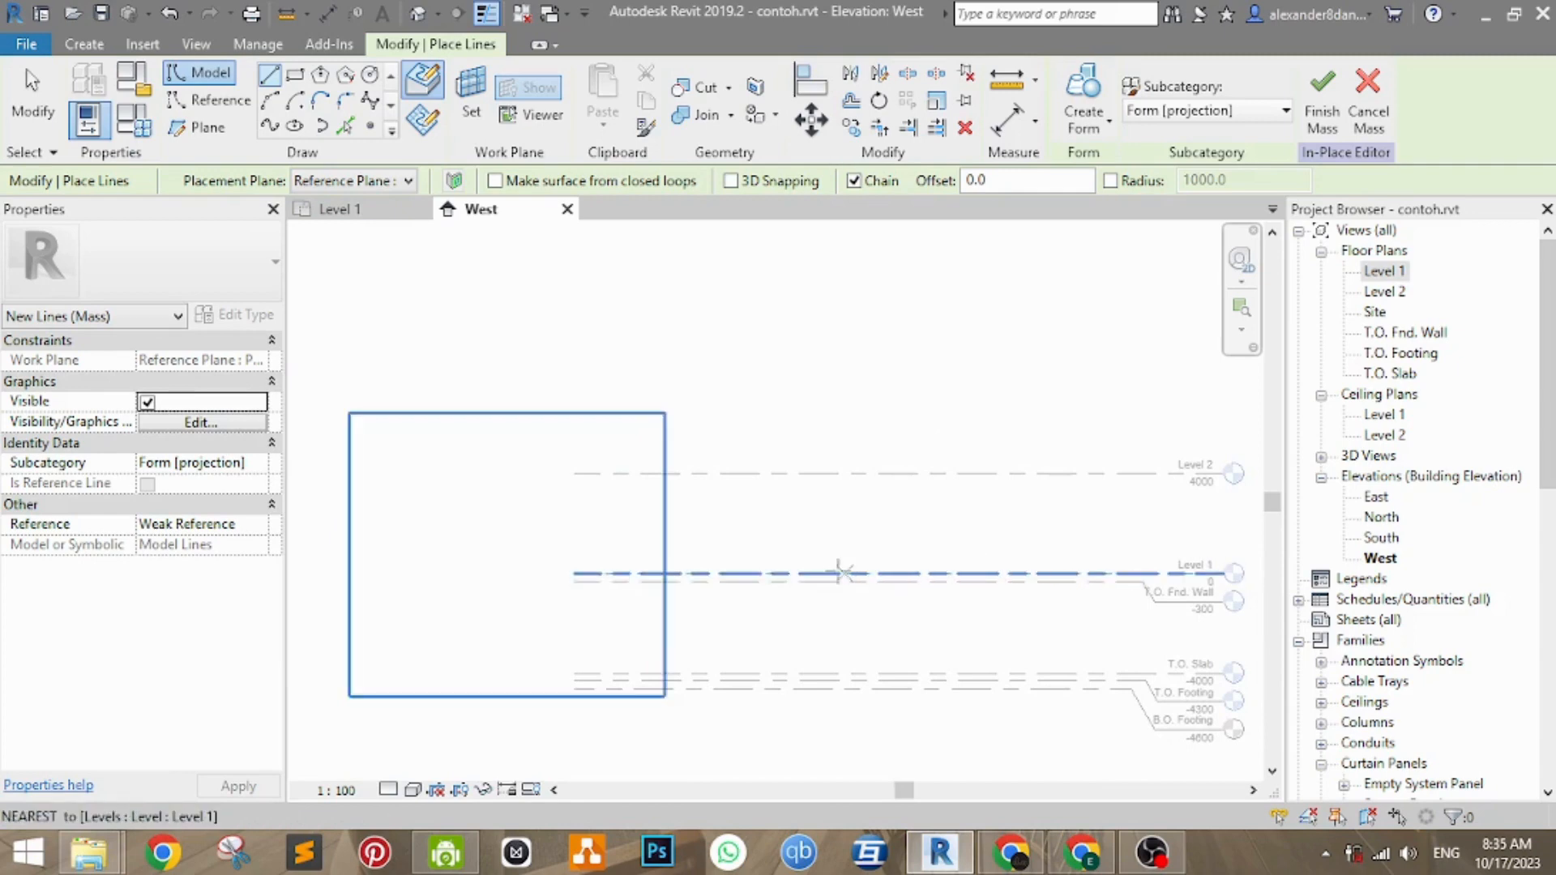
pyautogui.moveTo(688, 584)
pyautogui.mouseDown(button='middle')
pyautogui.moveTo(729, 573)
pyautogui.moveTo(696, 573)
pyautogui.mouseUp(button='middle')
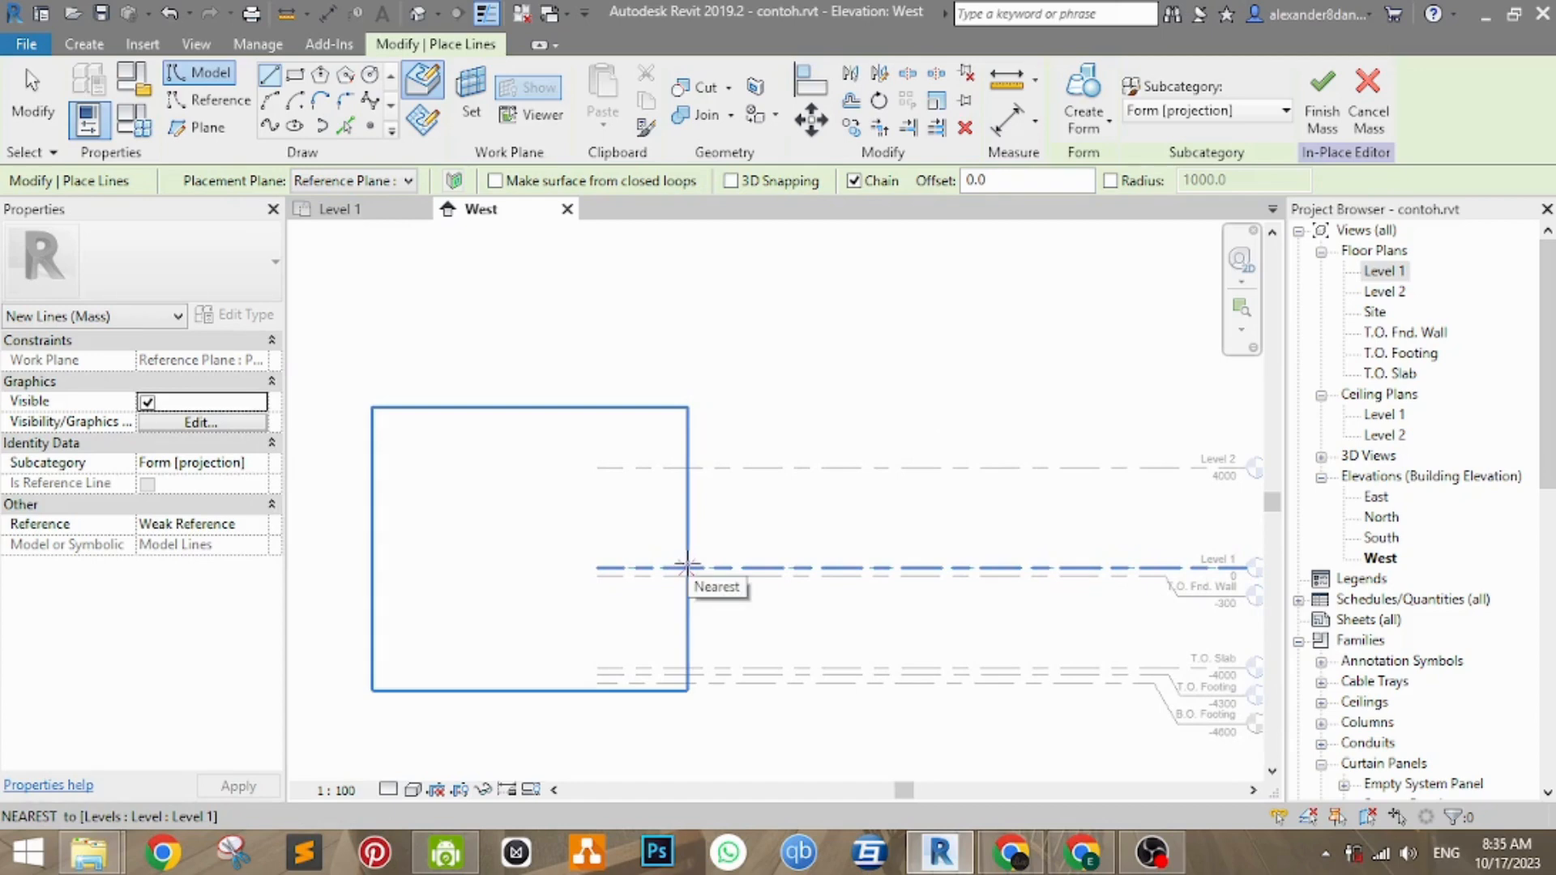
pyautogui.click(688, 565)
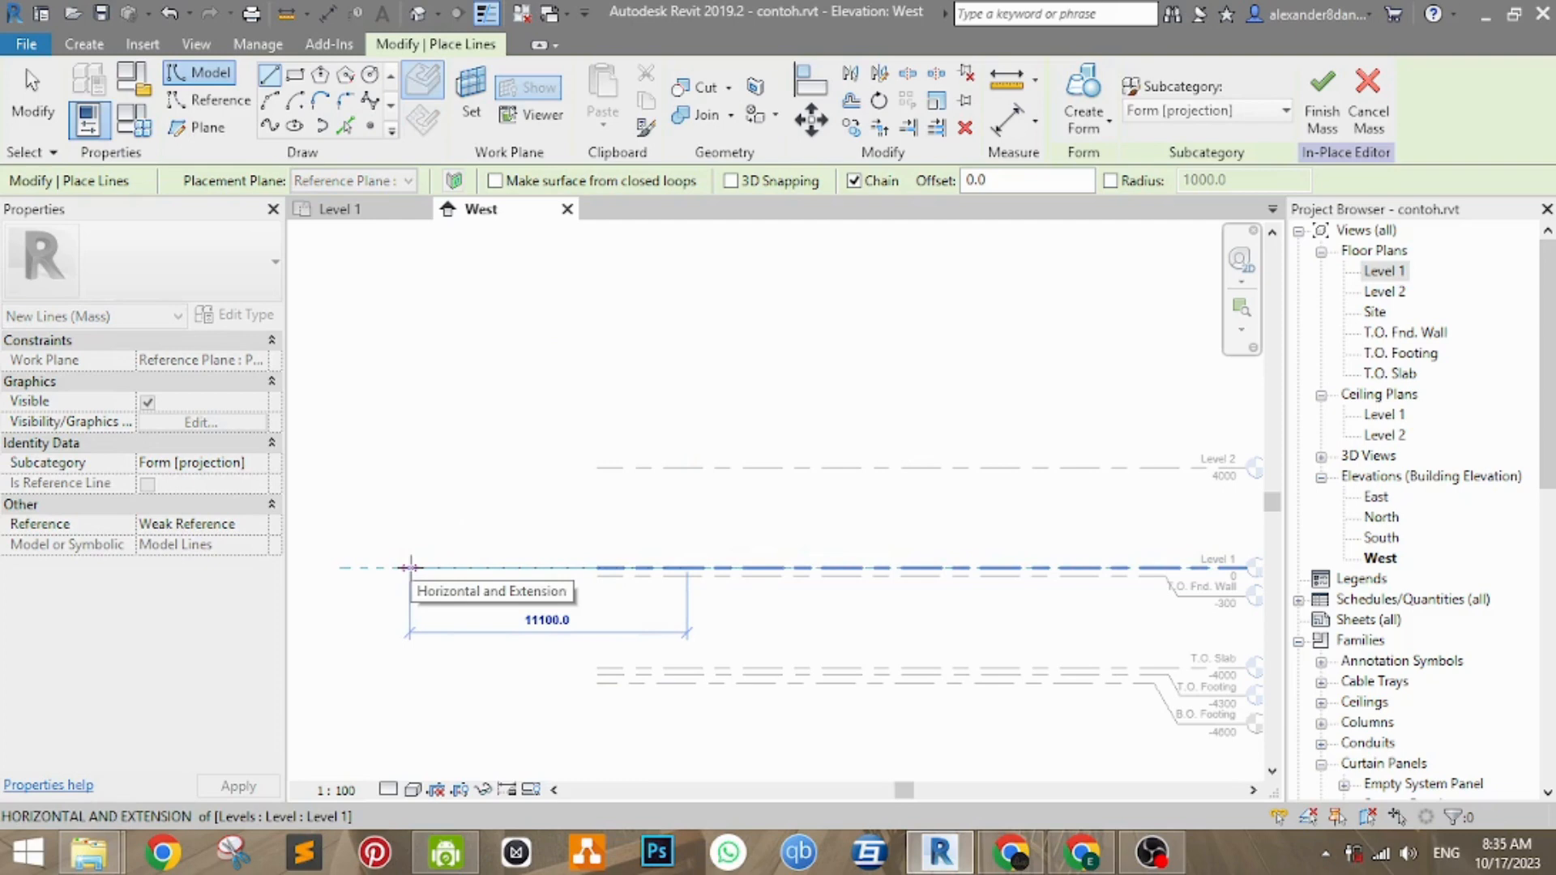
pyautogui.write('13000')
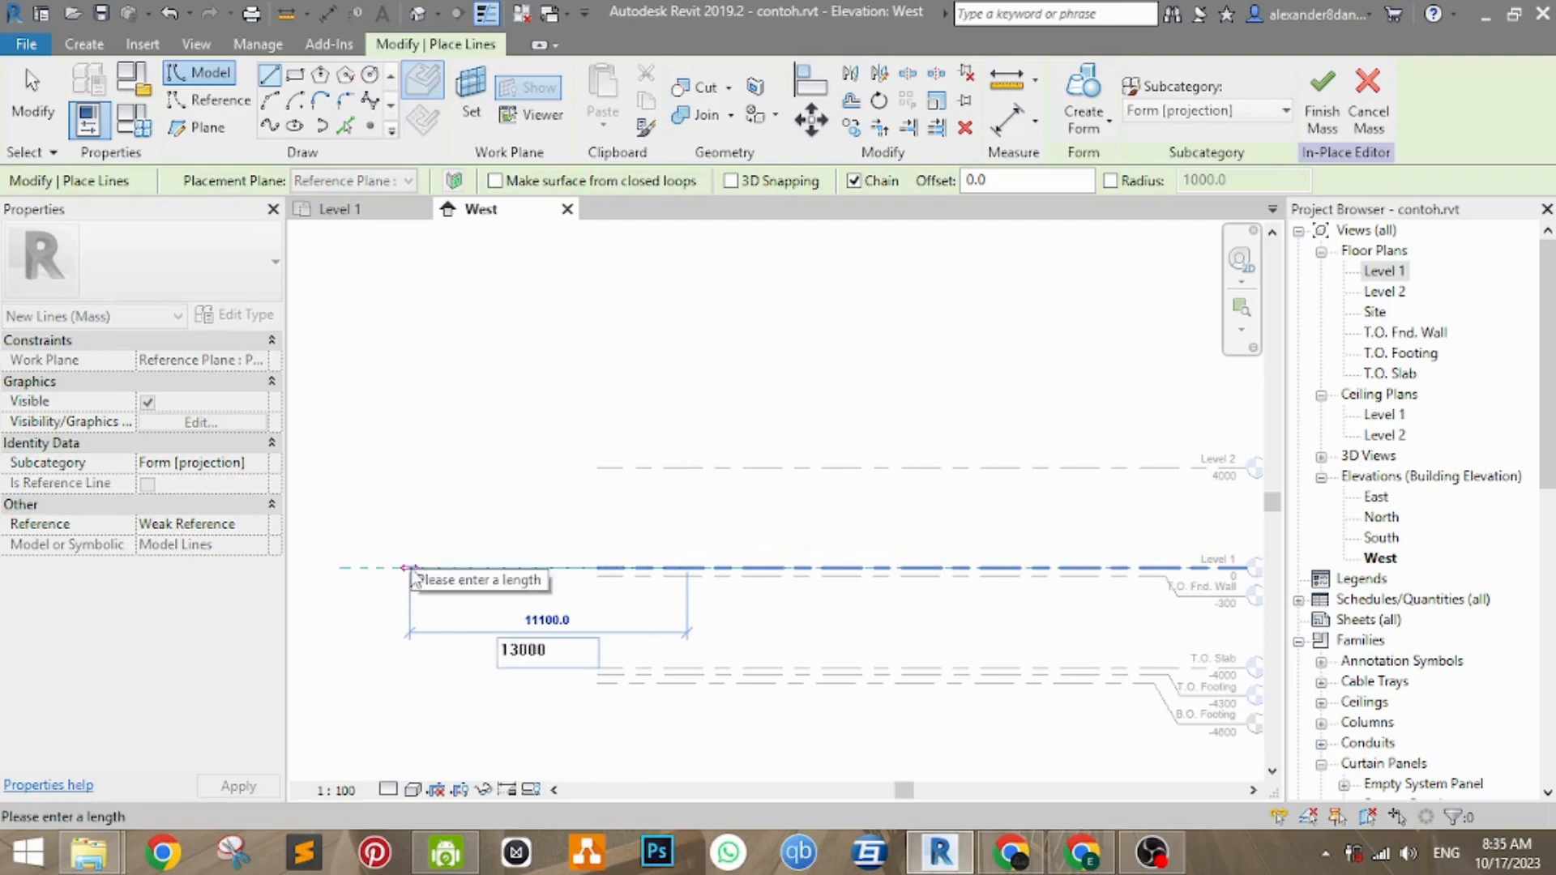
pyautogui.press('Return')
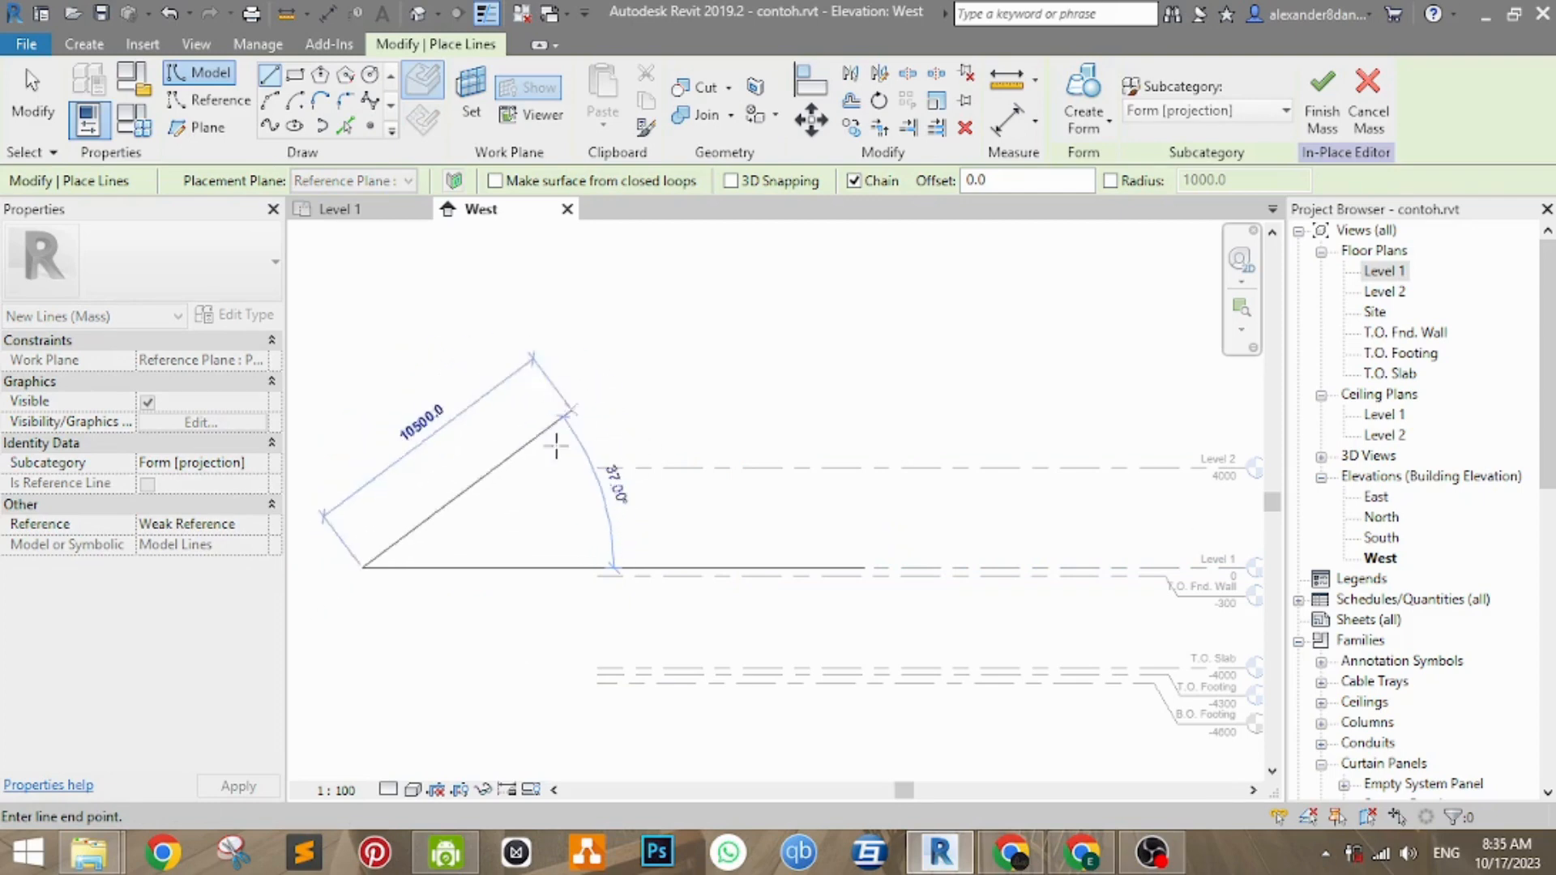
pyautogui.press('Escape')
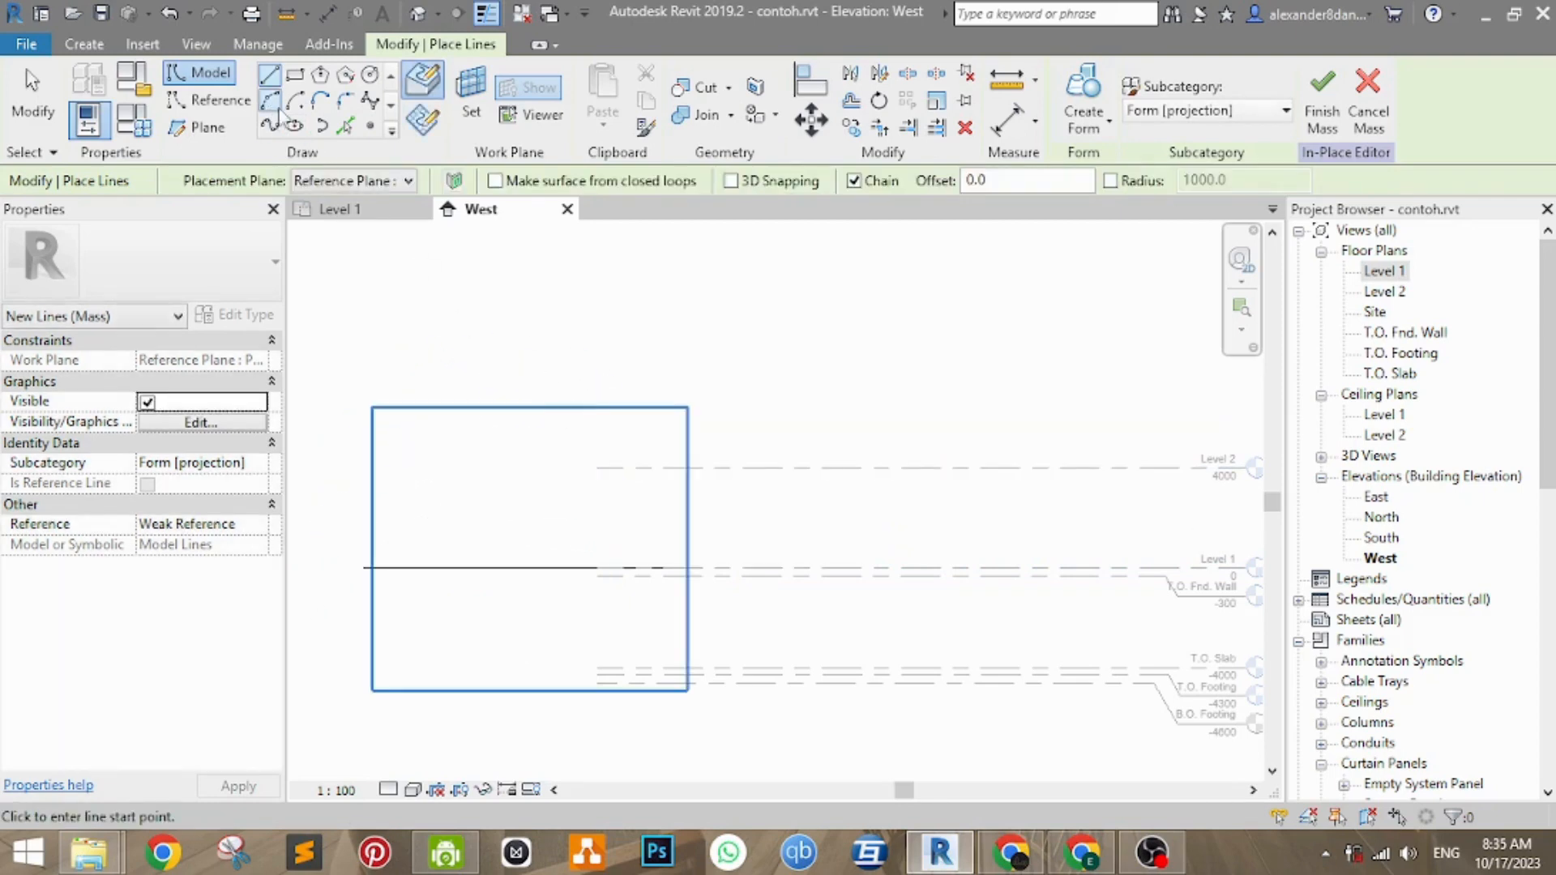
pyautogui.moveTo(658, 460); pyautogui.dragTo(741, 435, button='middle')
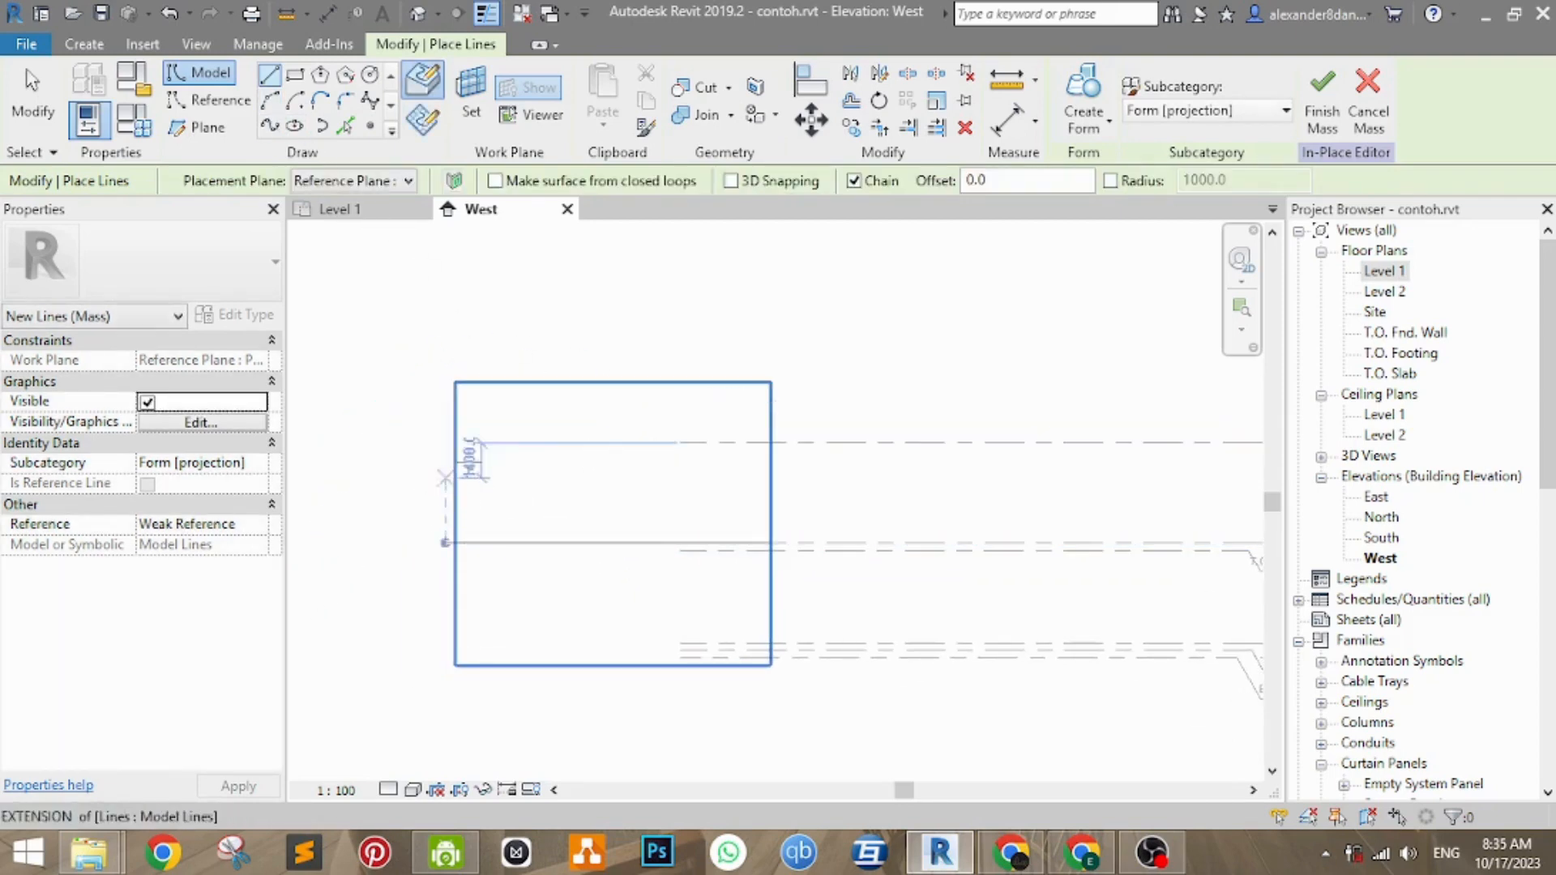
pyautogui.click(273, 102)
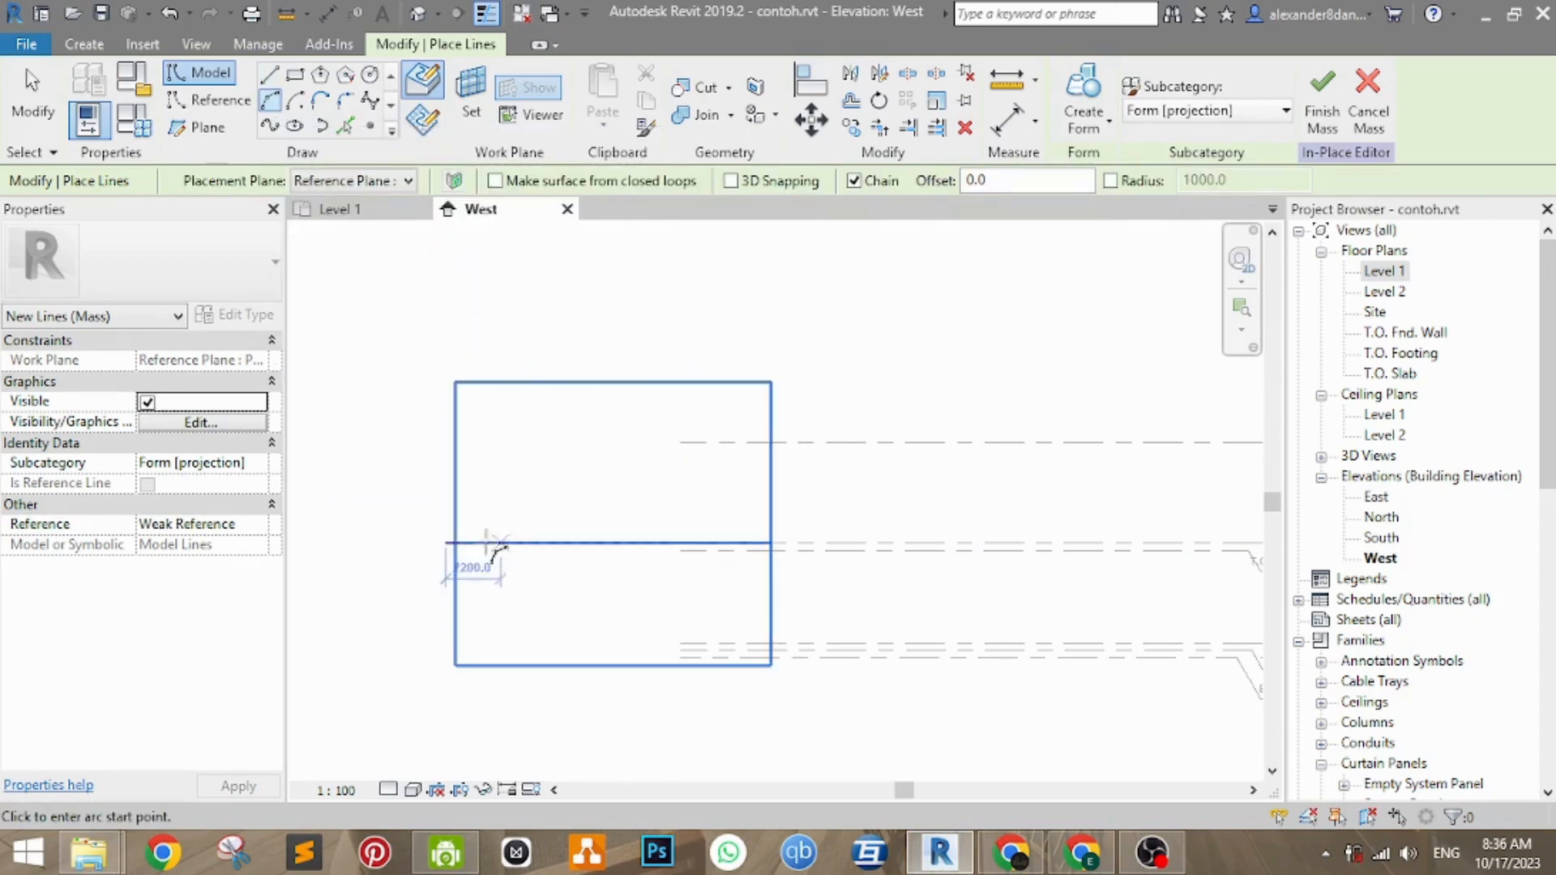
pyautogui.scroll(1, 479, 549)
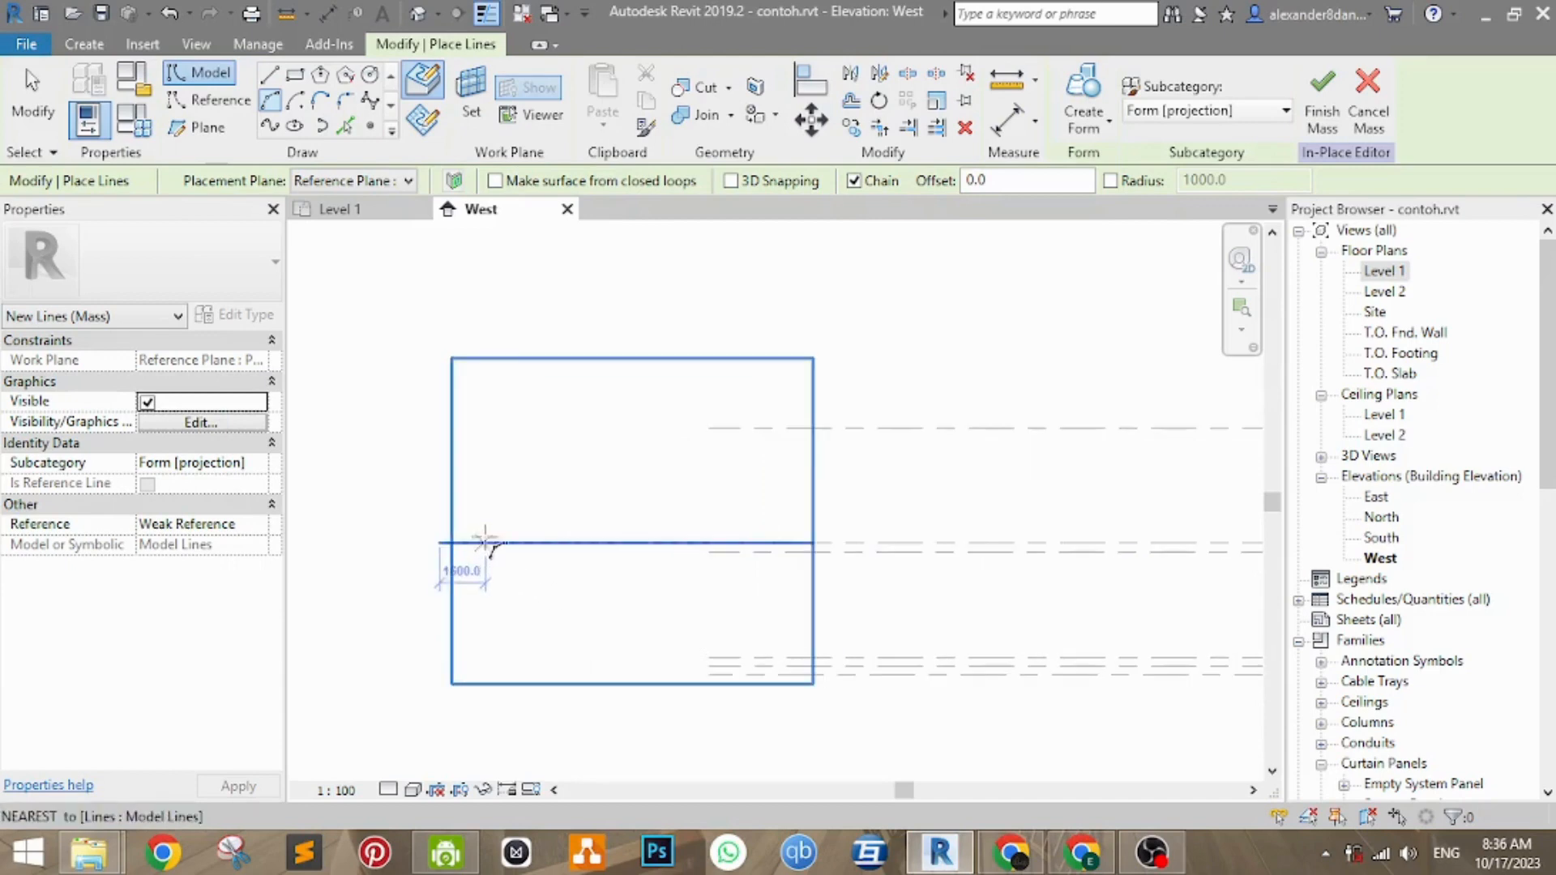
pyautogui.moveTo(507, 509); pyautogui.dragTo(431, 524, button='middle')
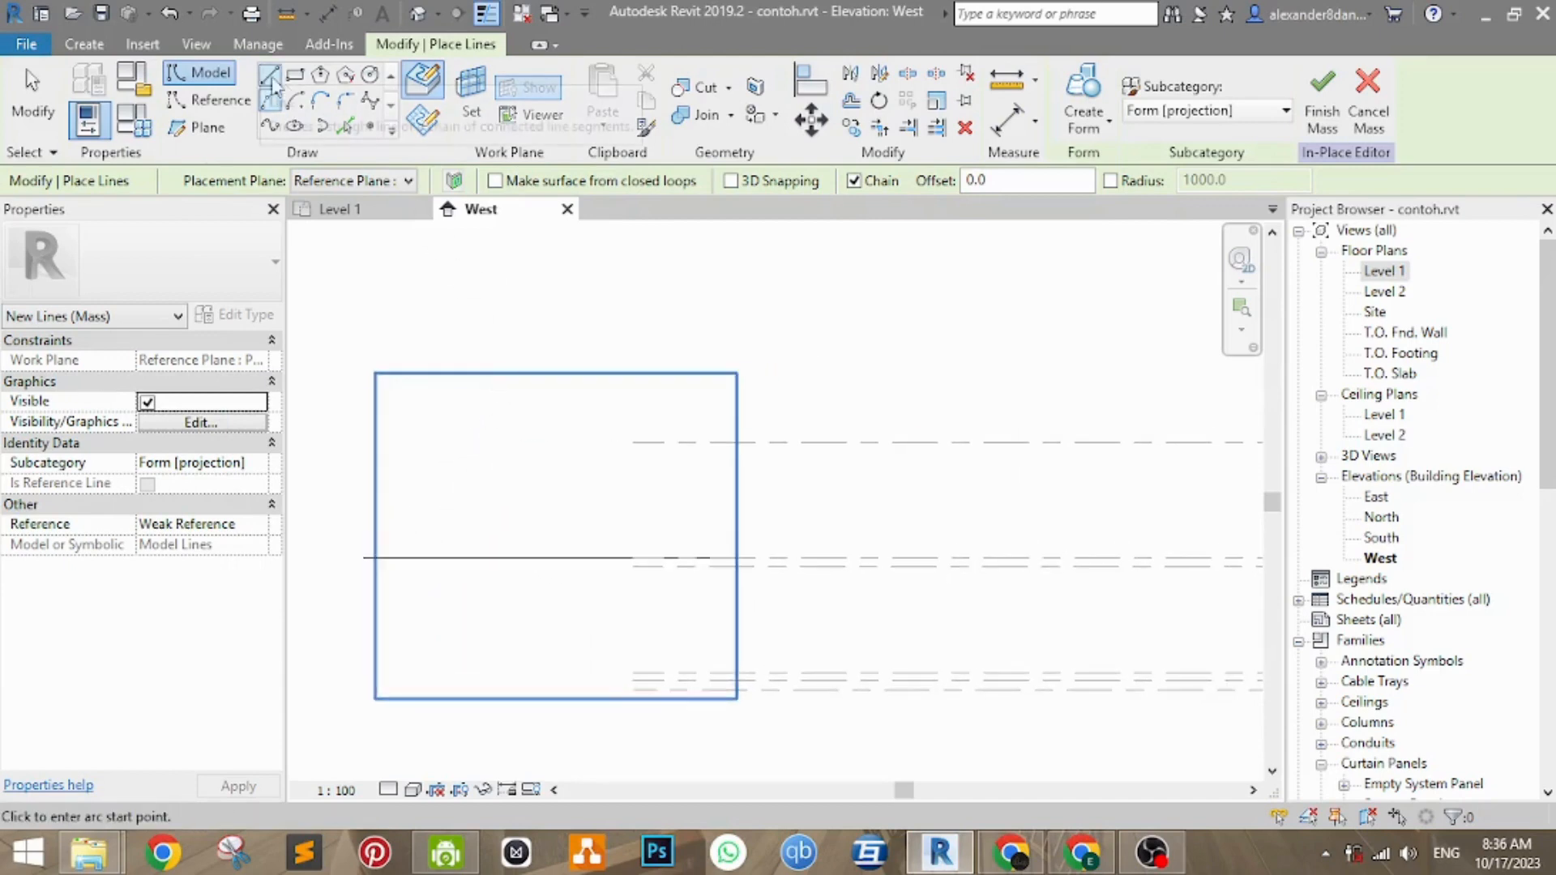
pyautogui.moveTo(513, 417); pyautogui.dragTo(585, 455, button='middle')
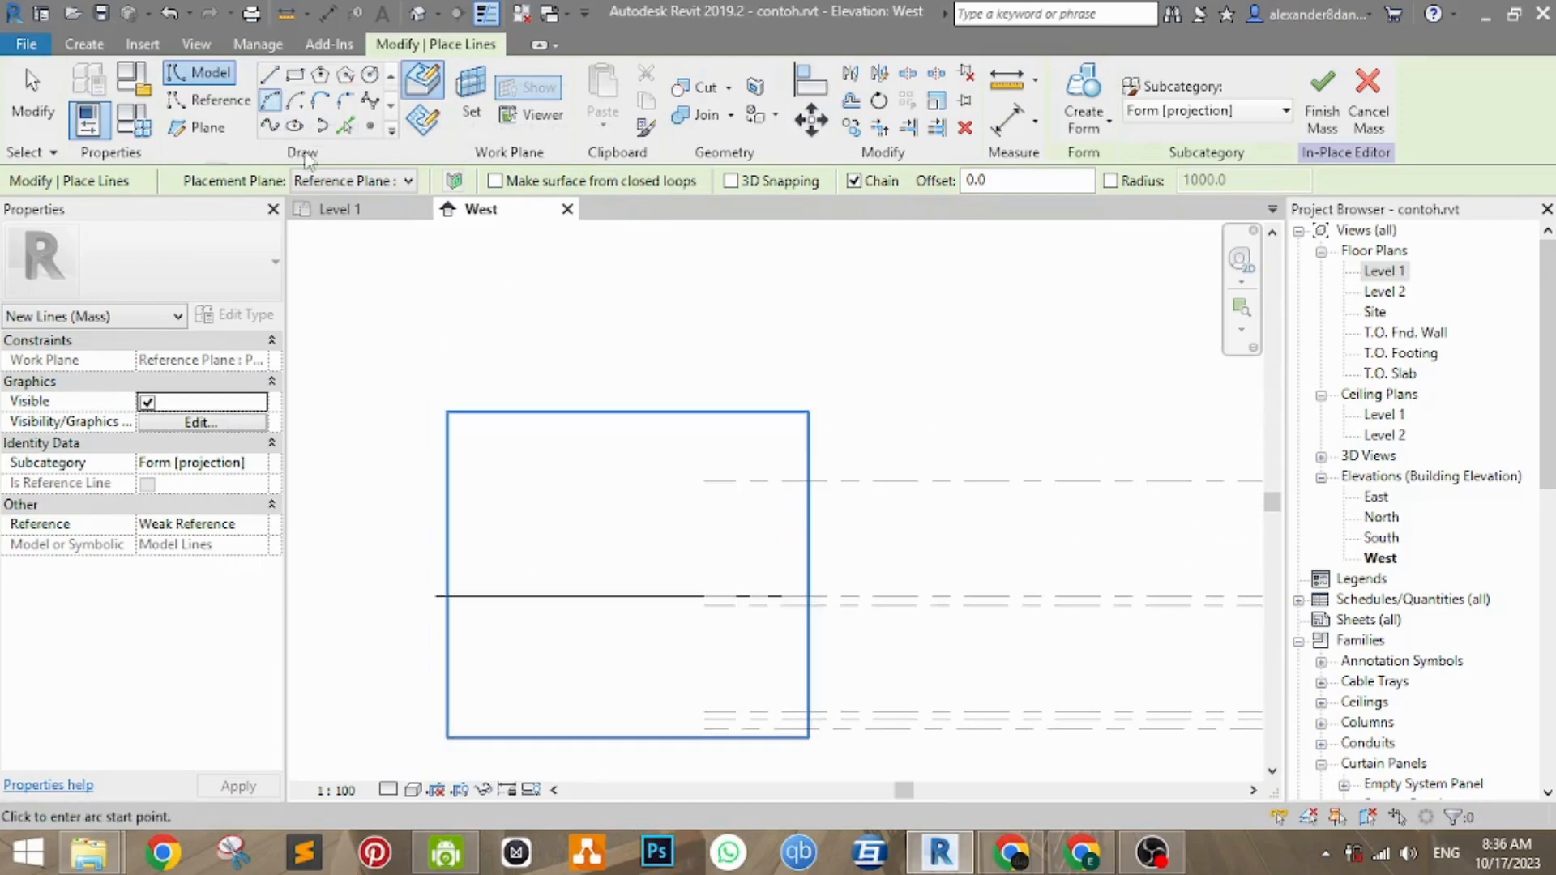
pyautogui.click(271, 77)
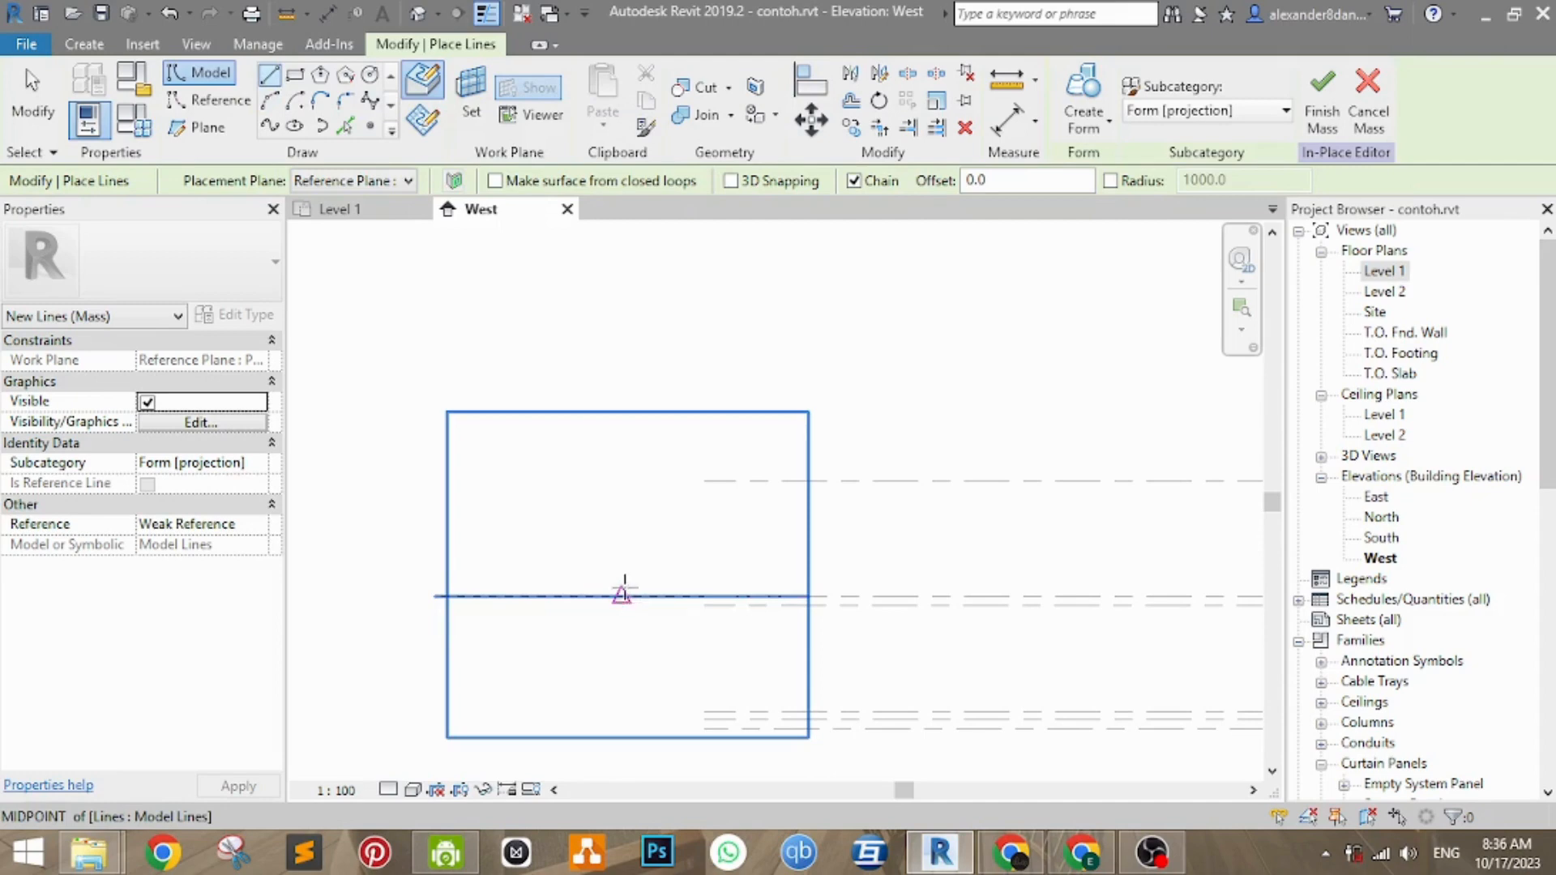
pyautogui.click(271, 100)
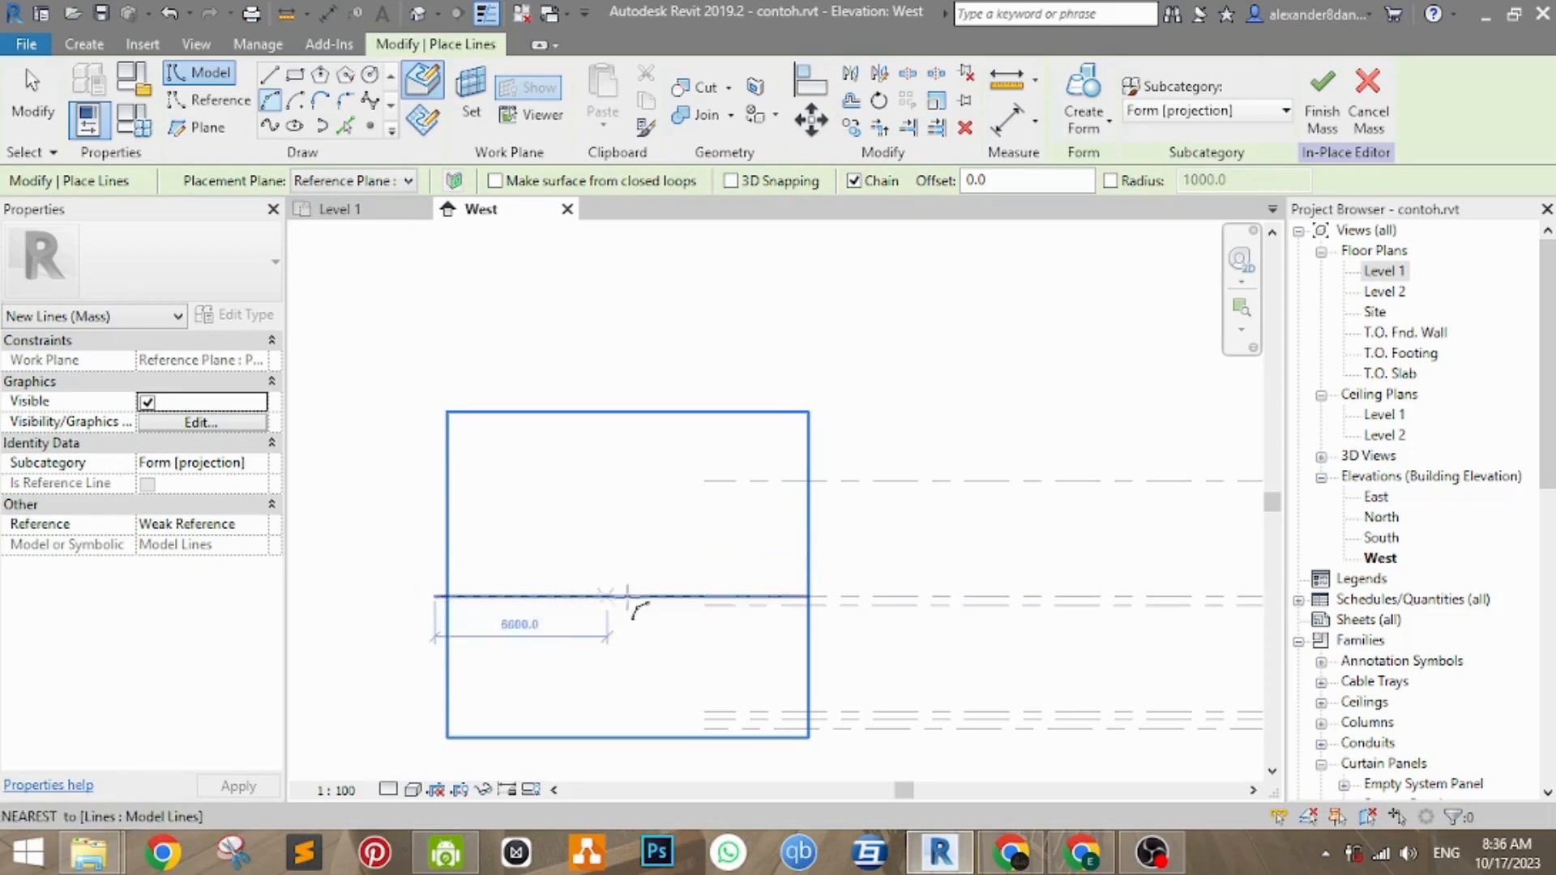
pyautogui.click(435, 597)
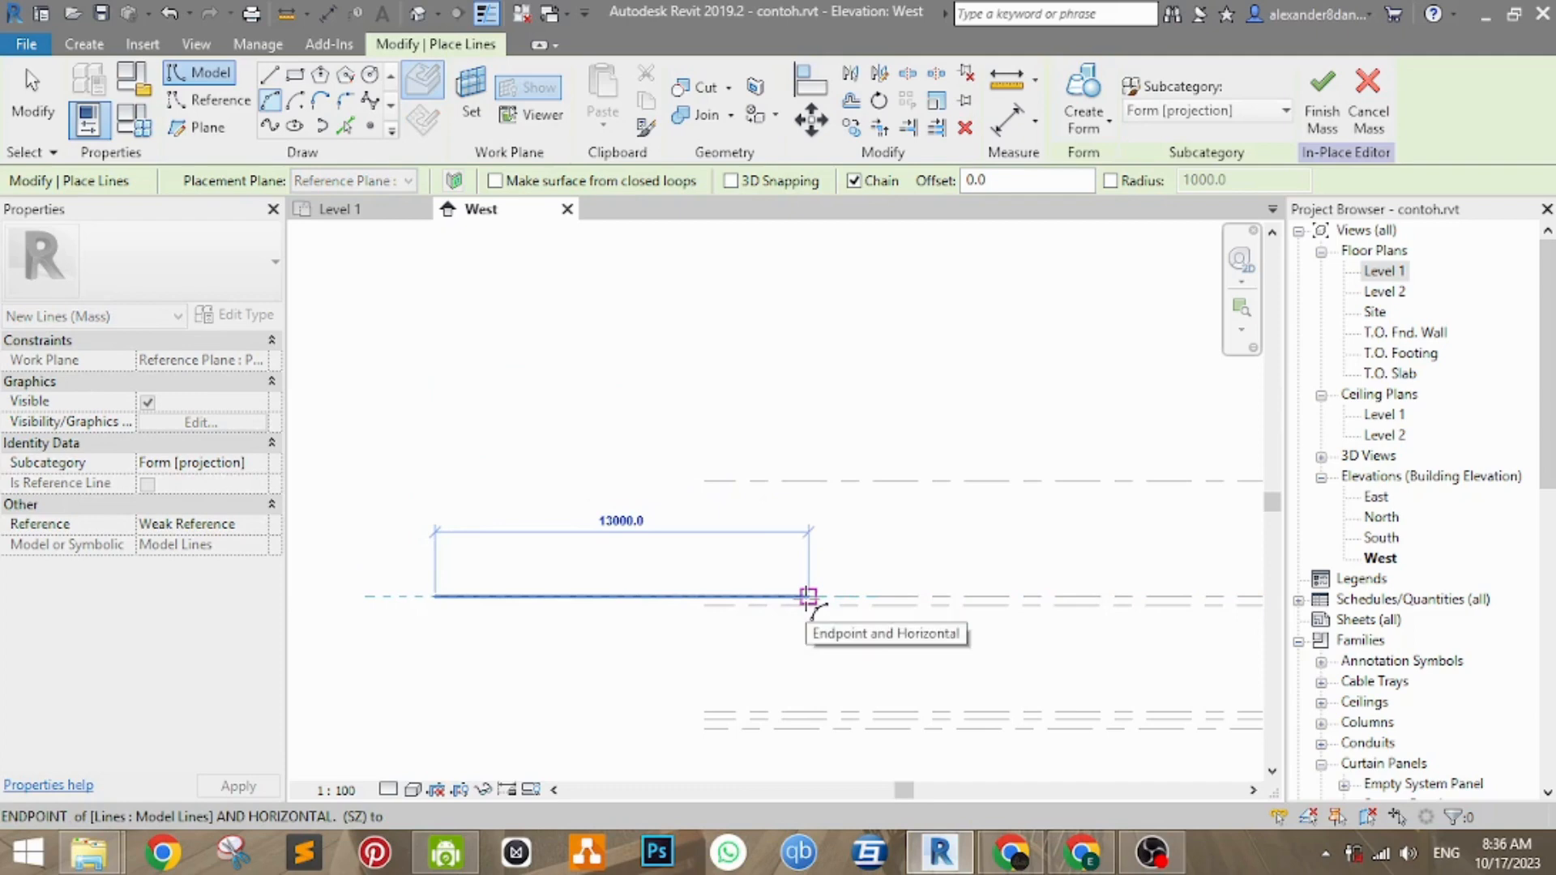
pyautogui.click(808, 597)
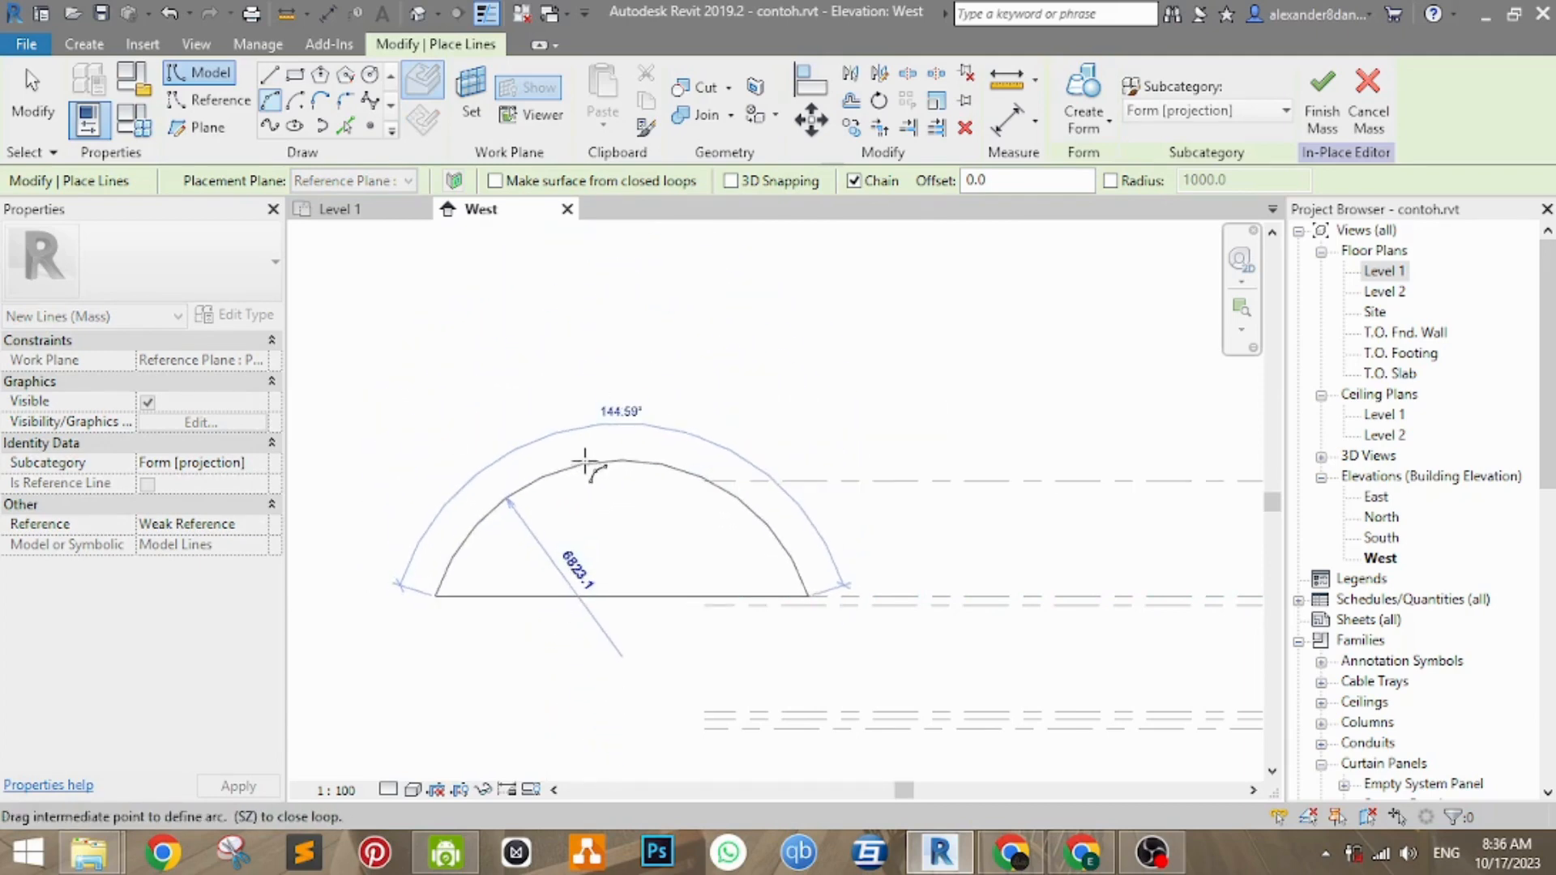
pyautogui.press('Escape')
# - Draw a 2200 mm vertical model line upward from the midpoint of the 13000 mm base line as a height guide
pyautogui.click(269, 74)
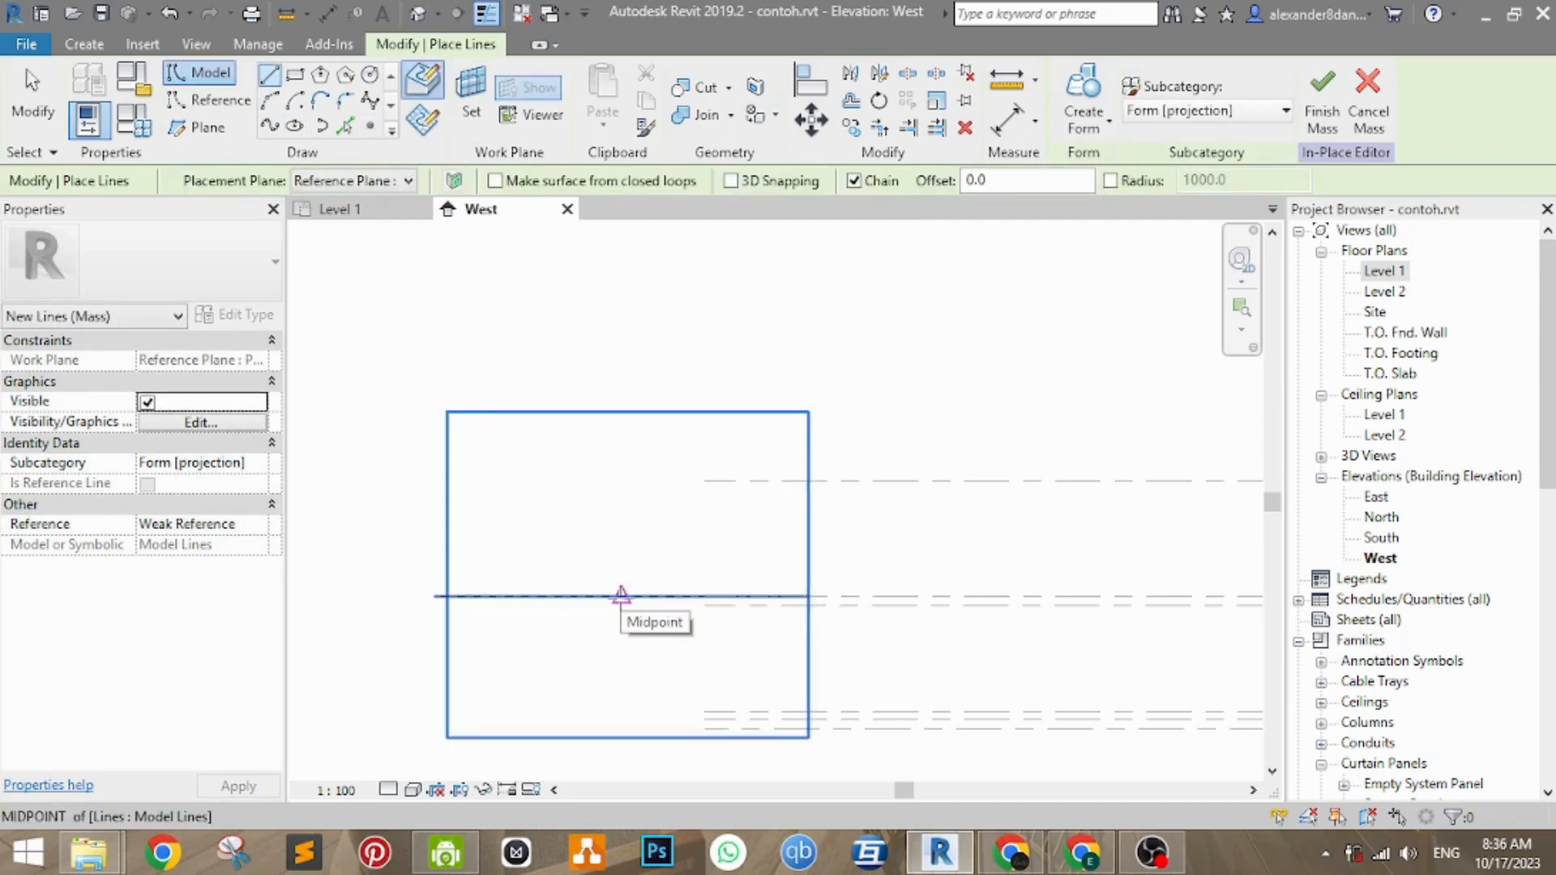
pyautogui.click(434, 595)
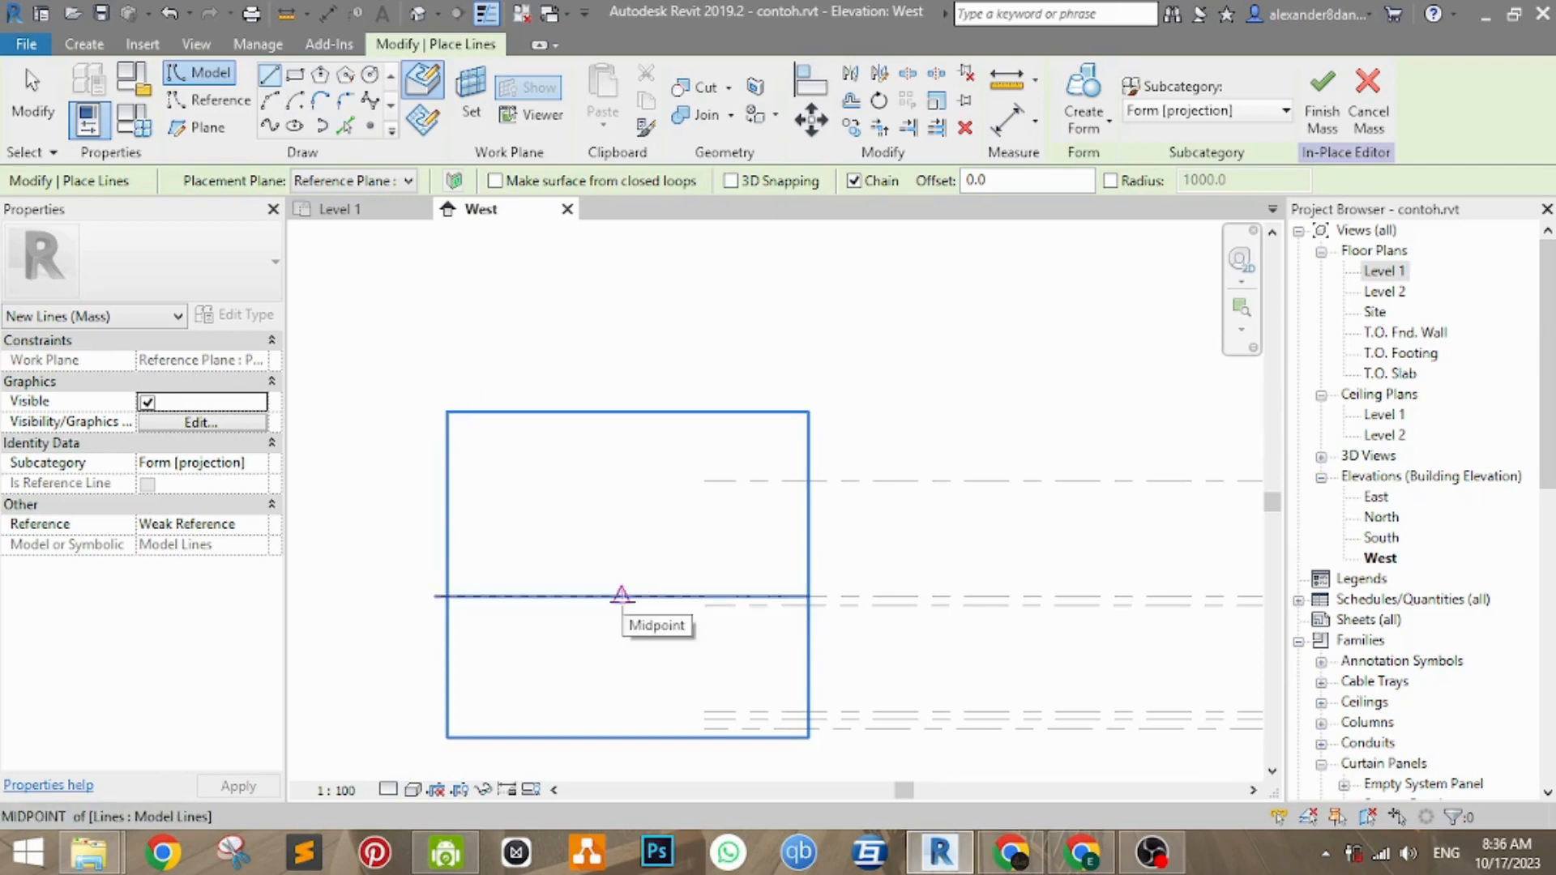
pyautogui.click(621, 595)
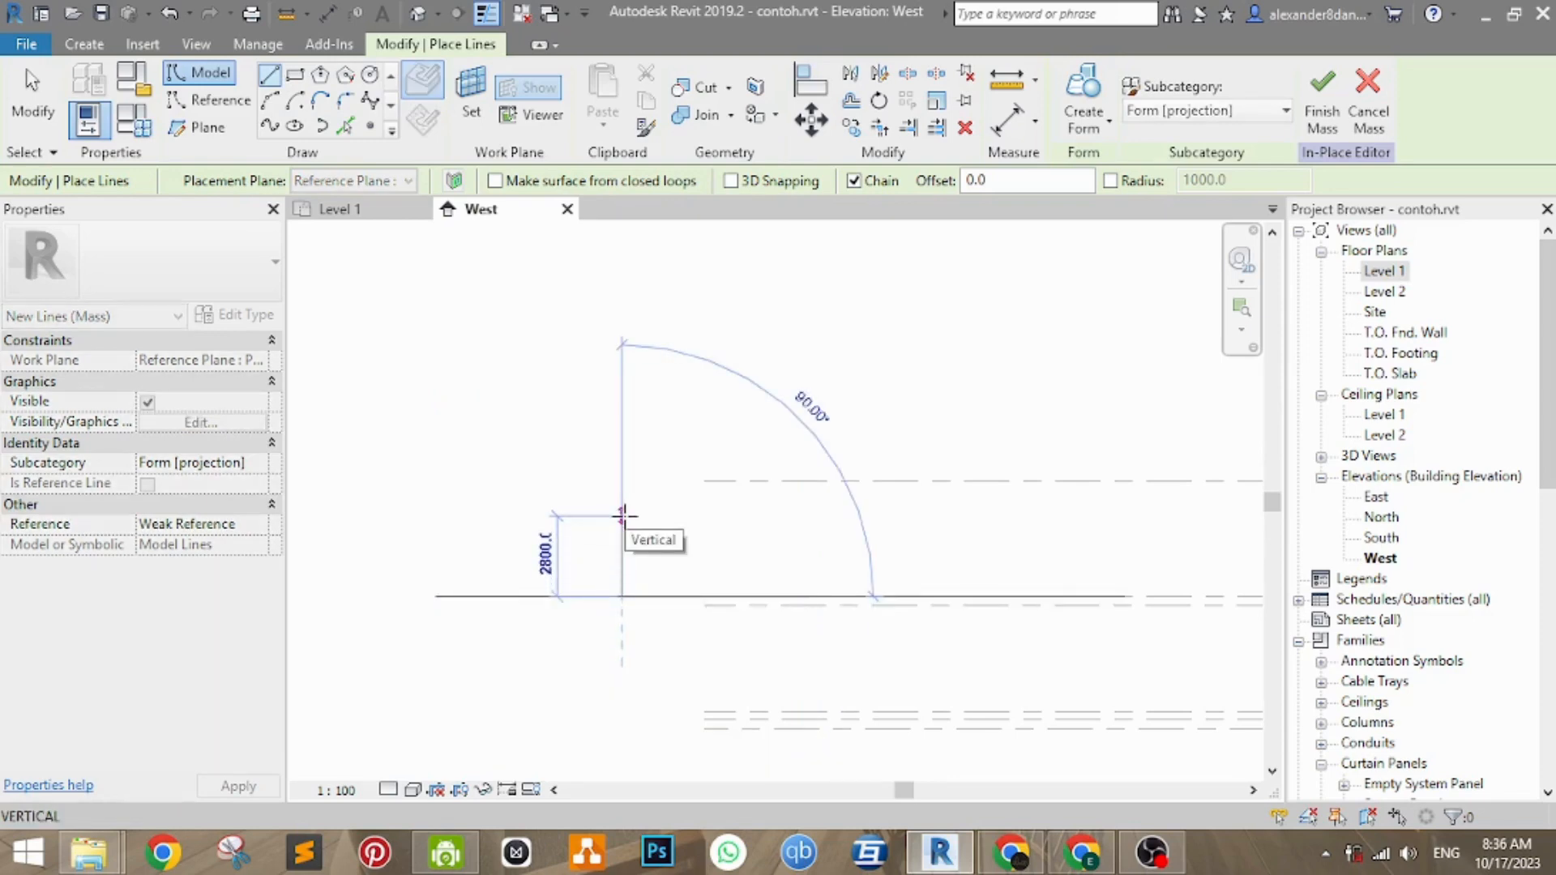
pyautogui.write('2200')
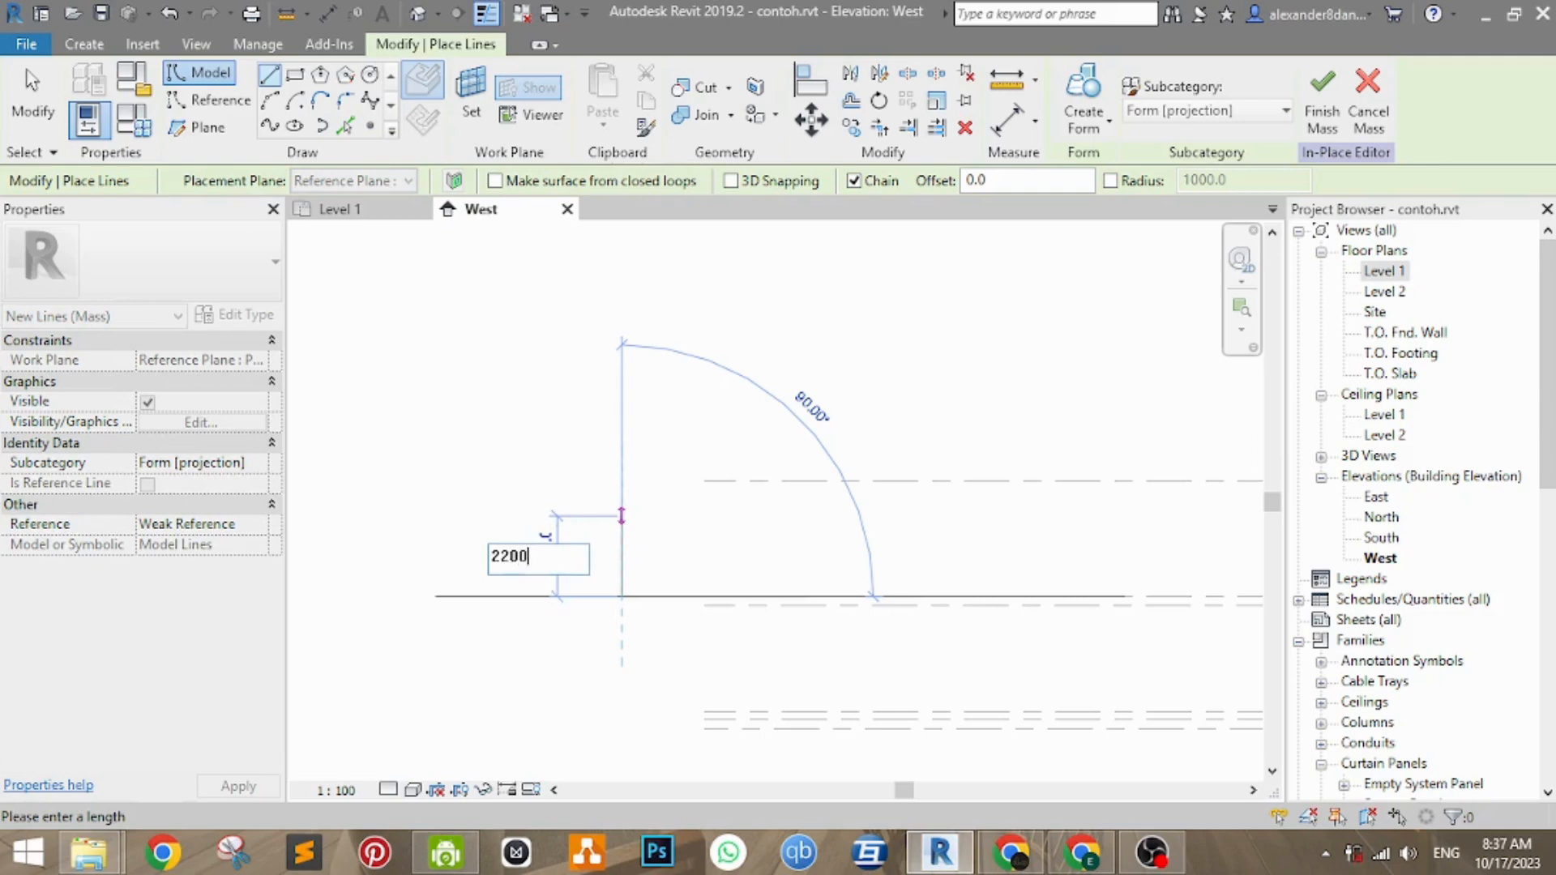
pyautogui.press('Return')
pyautogui.press('Escape')
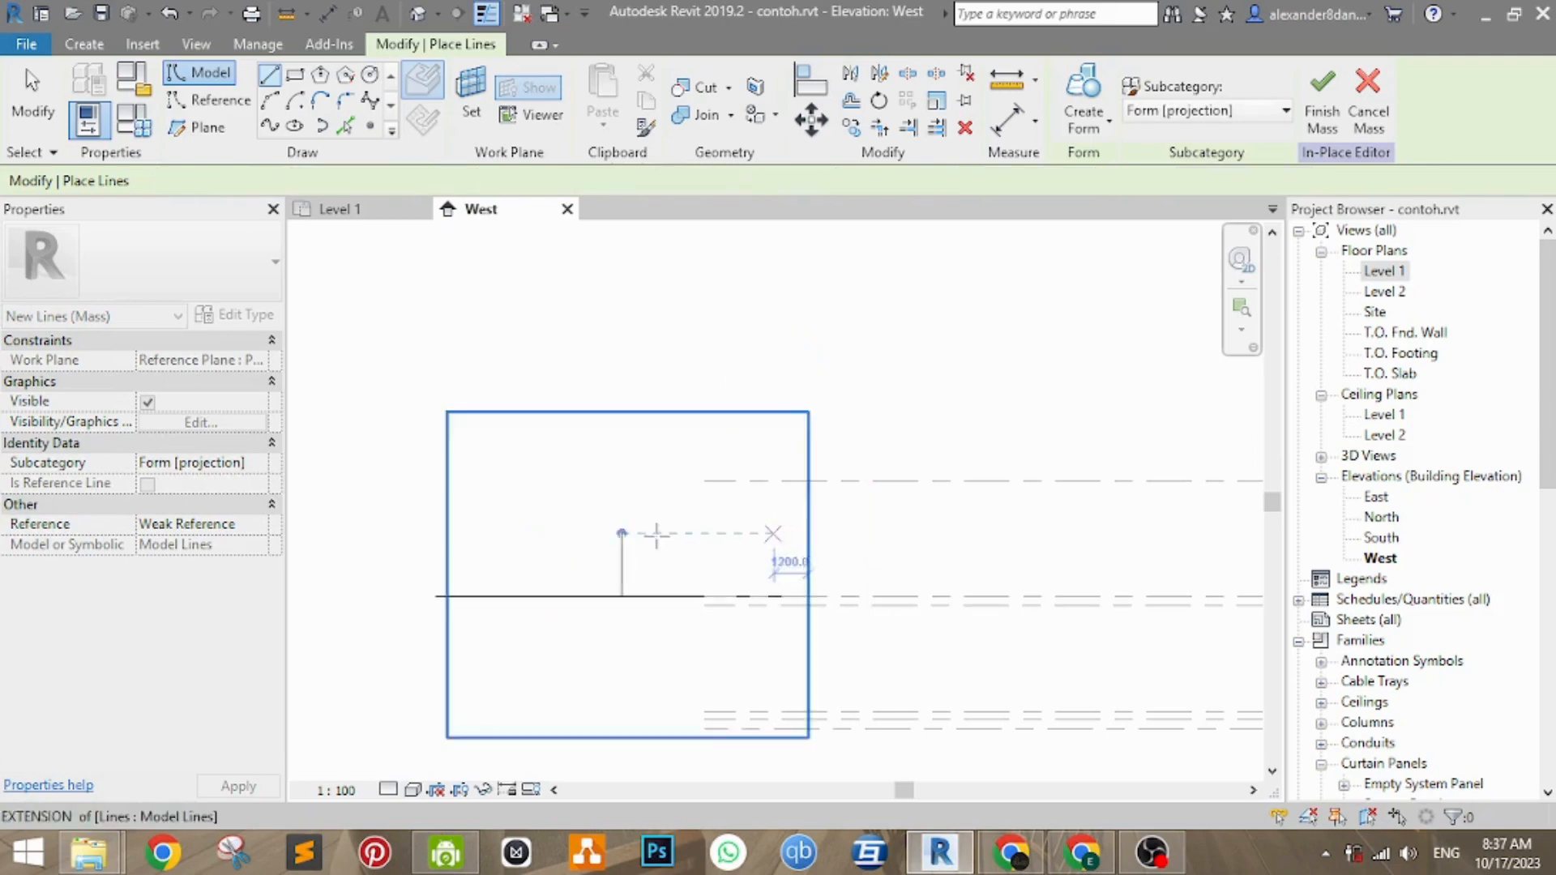
pyautogui.moveTo(652, 527)
pyautogui.mouseDown(button='middle')
pyautogui.moveTo(663, 500)
pyautogui.moveTo(660, 559)
pyautogui.moveTo(636, 573)
pyautogui.mouseUp(button='middle')
pyautogui.press('Escape')
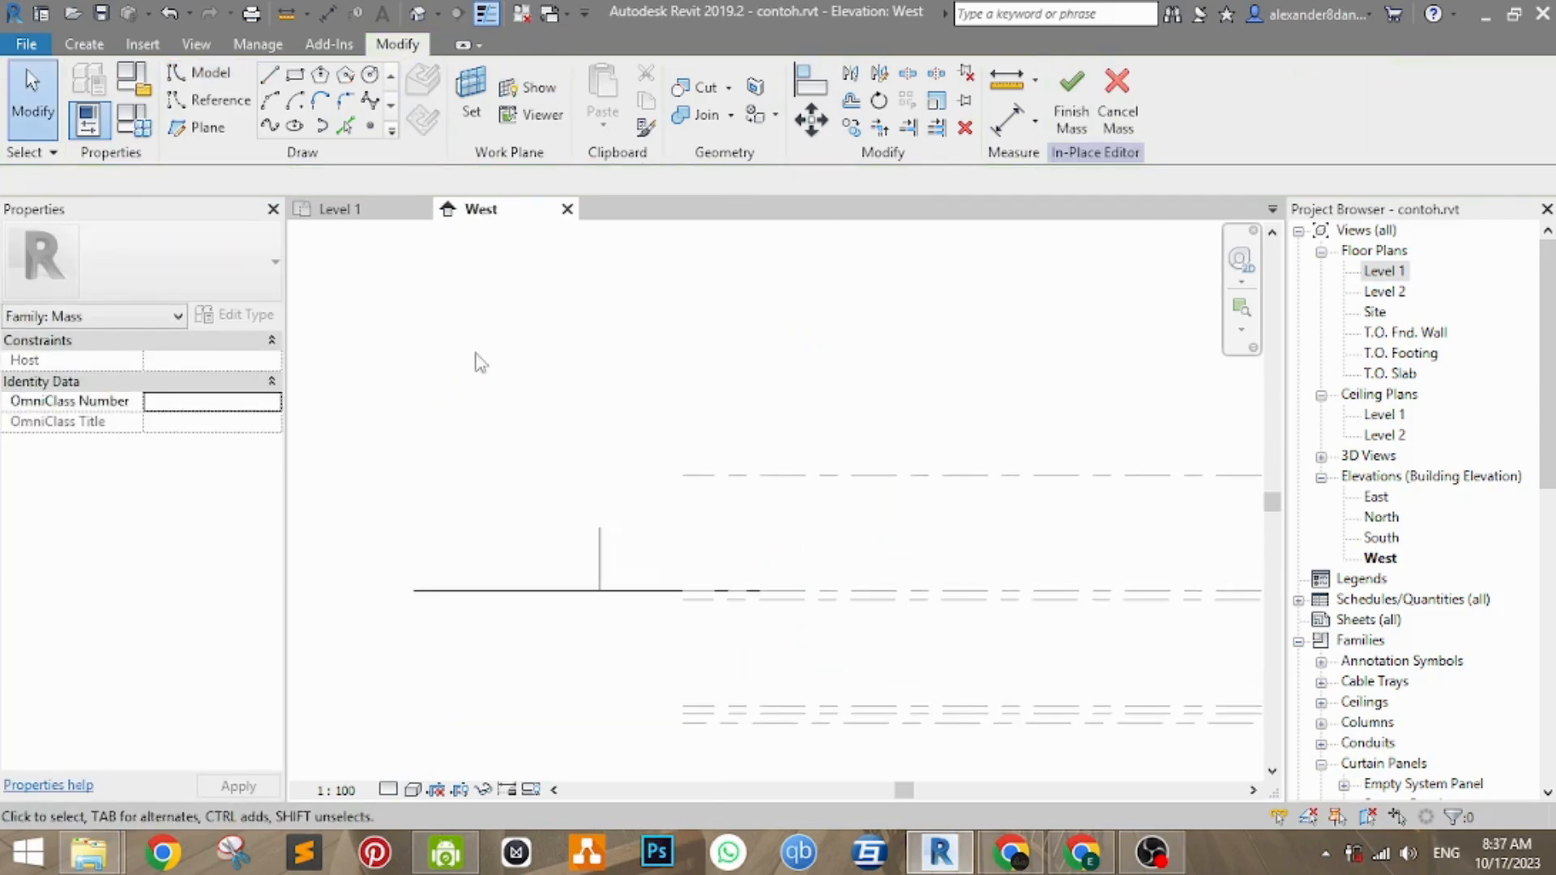
# - Draw a start-end-radius arc between the two ends of the base line, passing through the top of the vertical guide line
pyautogui.click(269, 103)
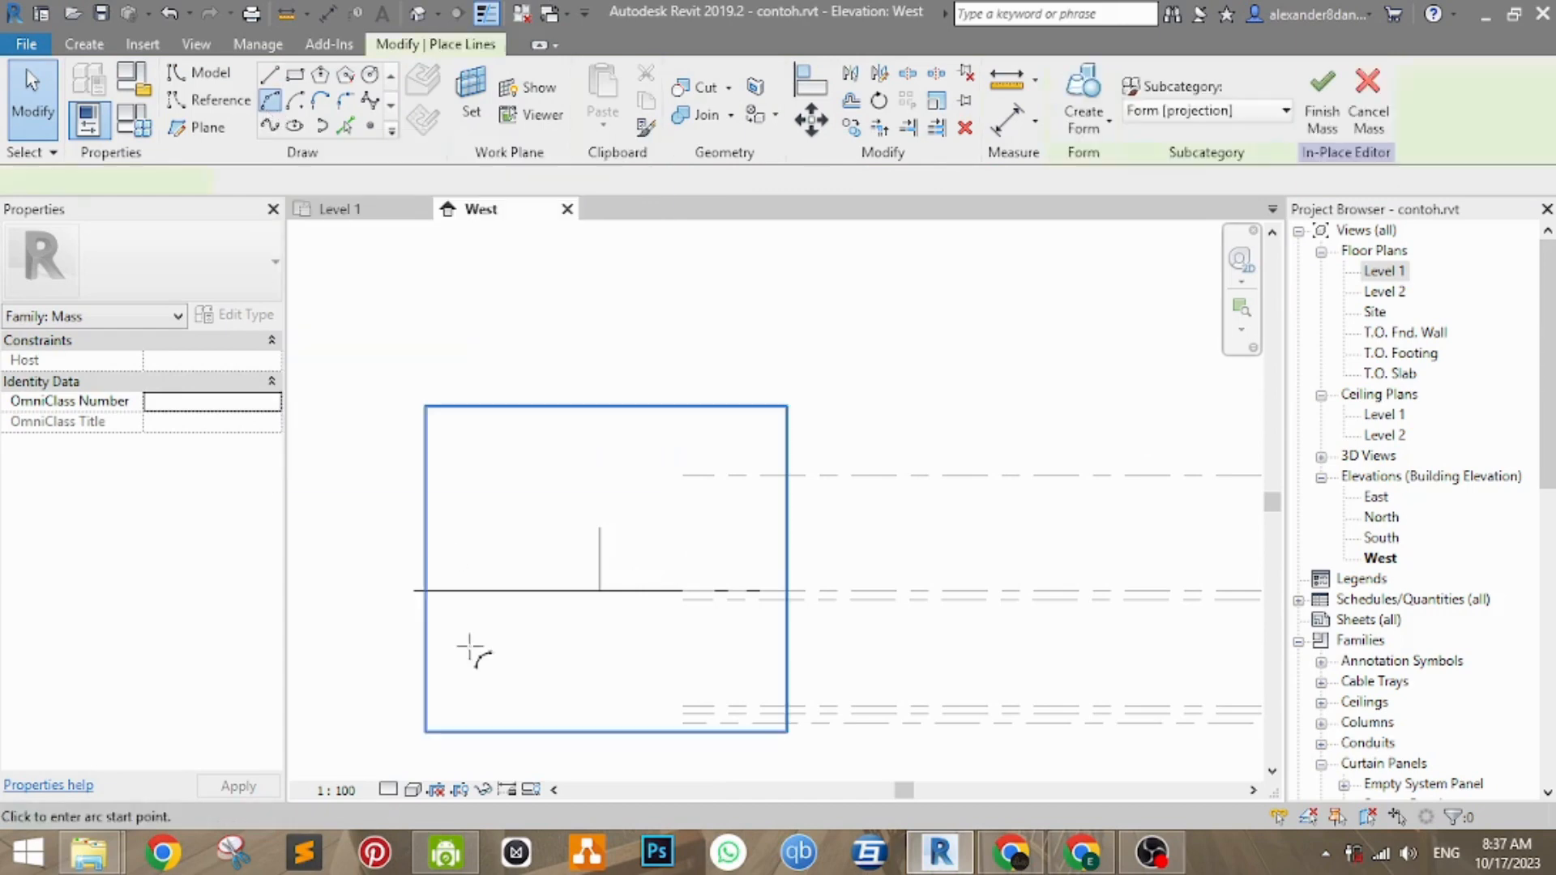
pyautogui.click(413, 590)
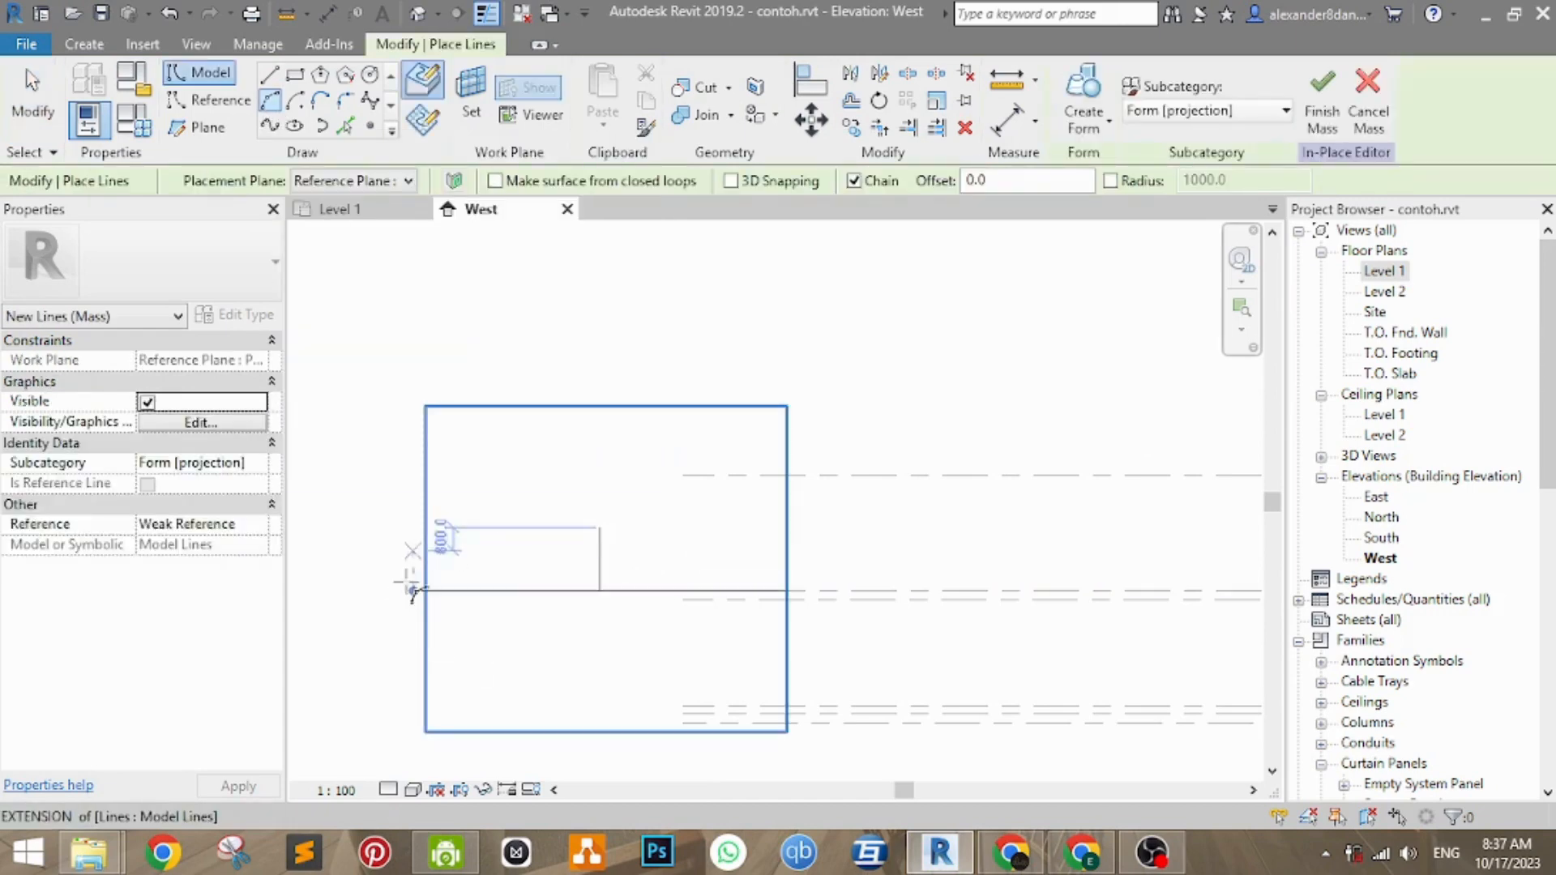
pyautogui.click(786, 590)
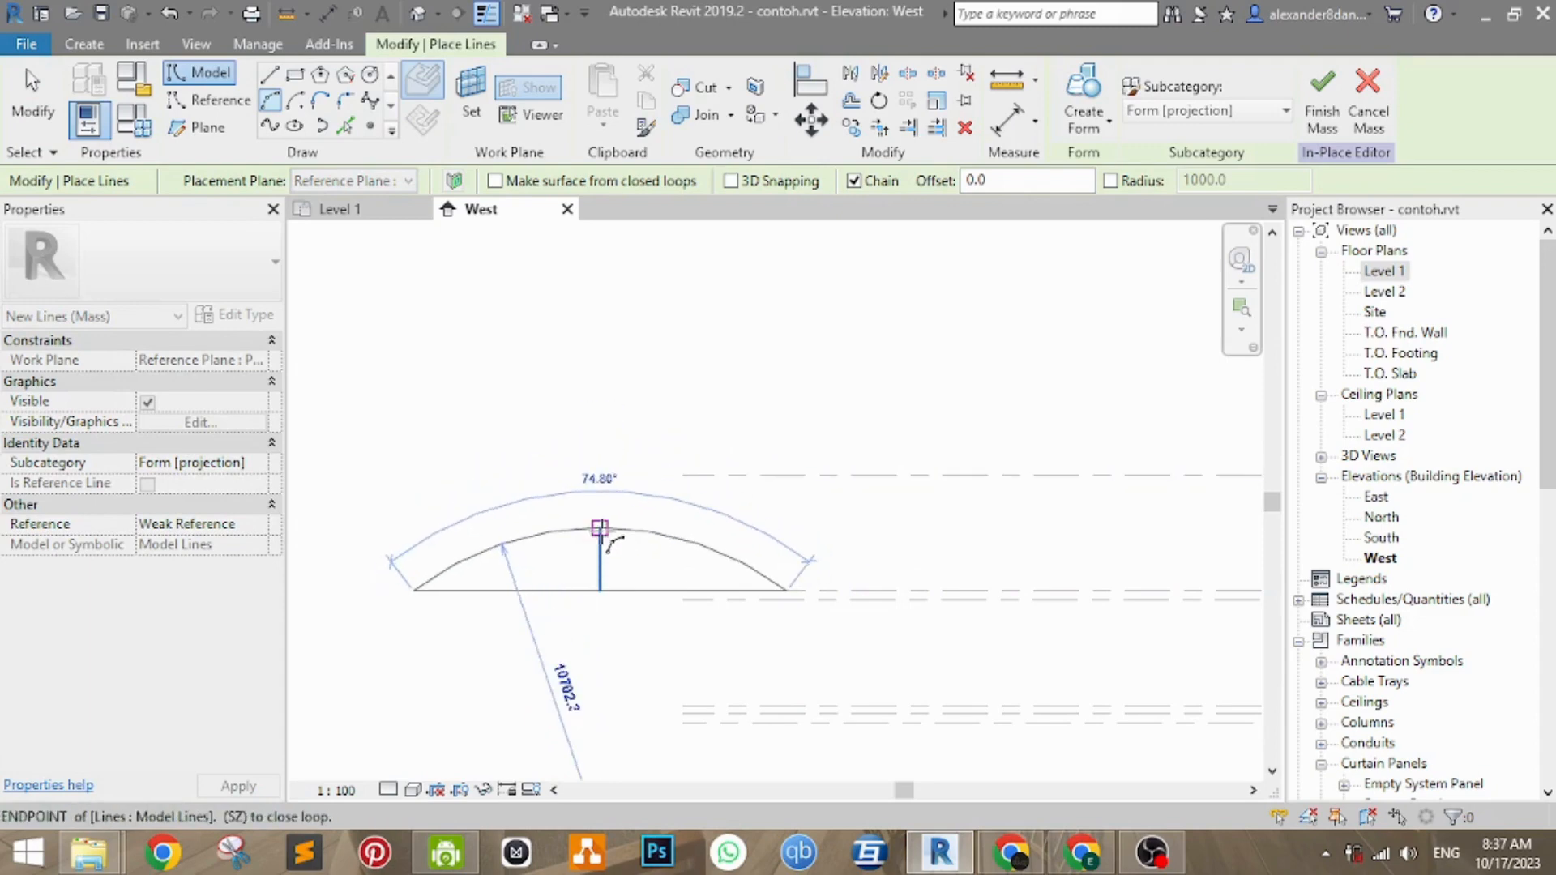
pyautogui.scroll(1, 600, 528)
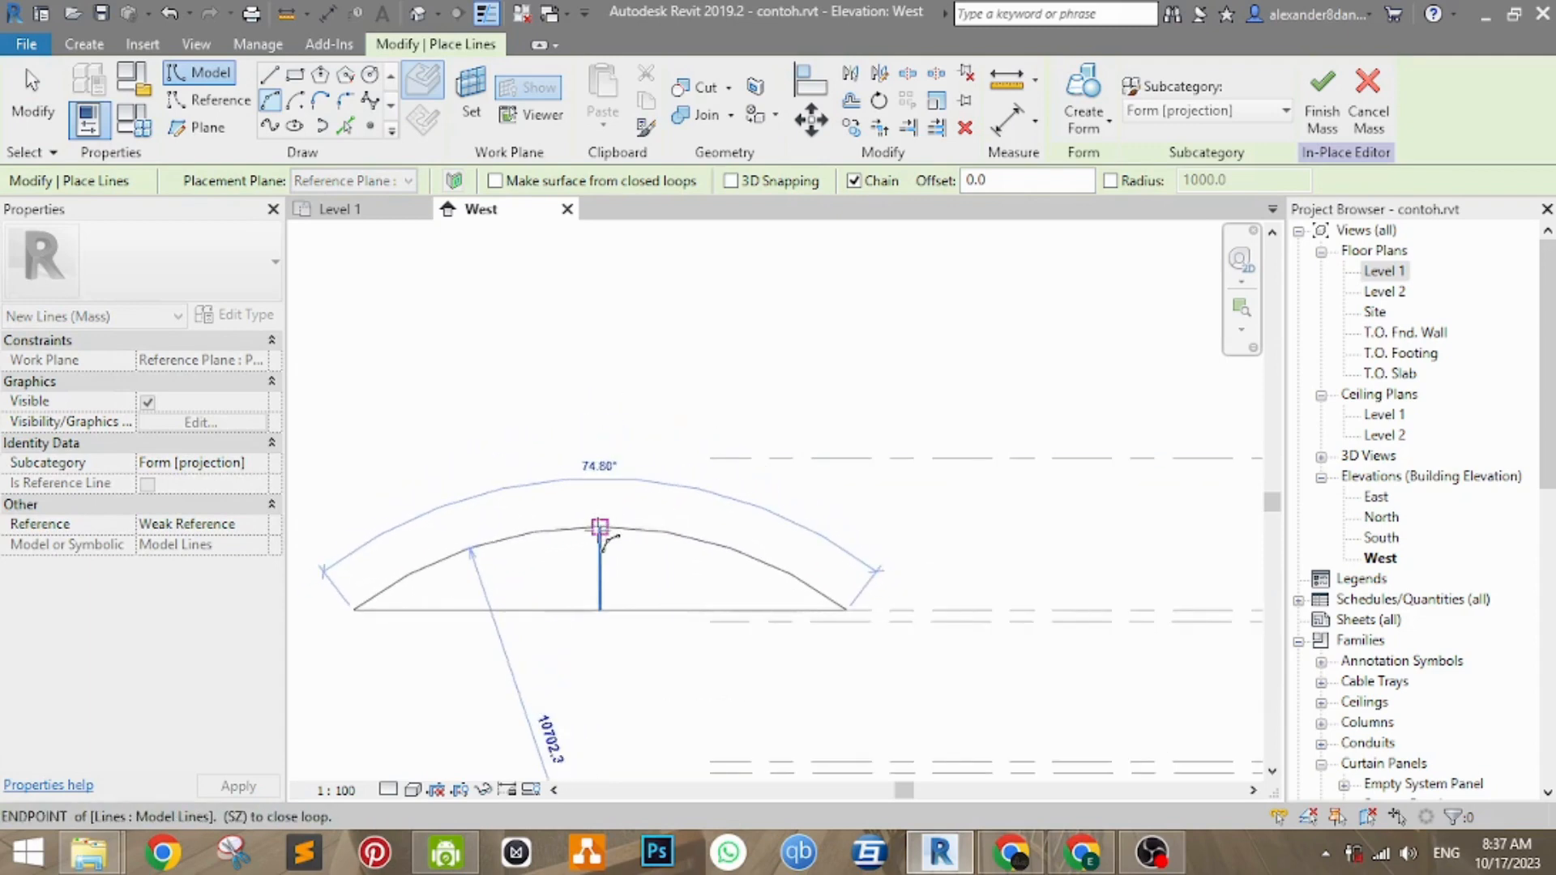
pyautogui.press('Escape')
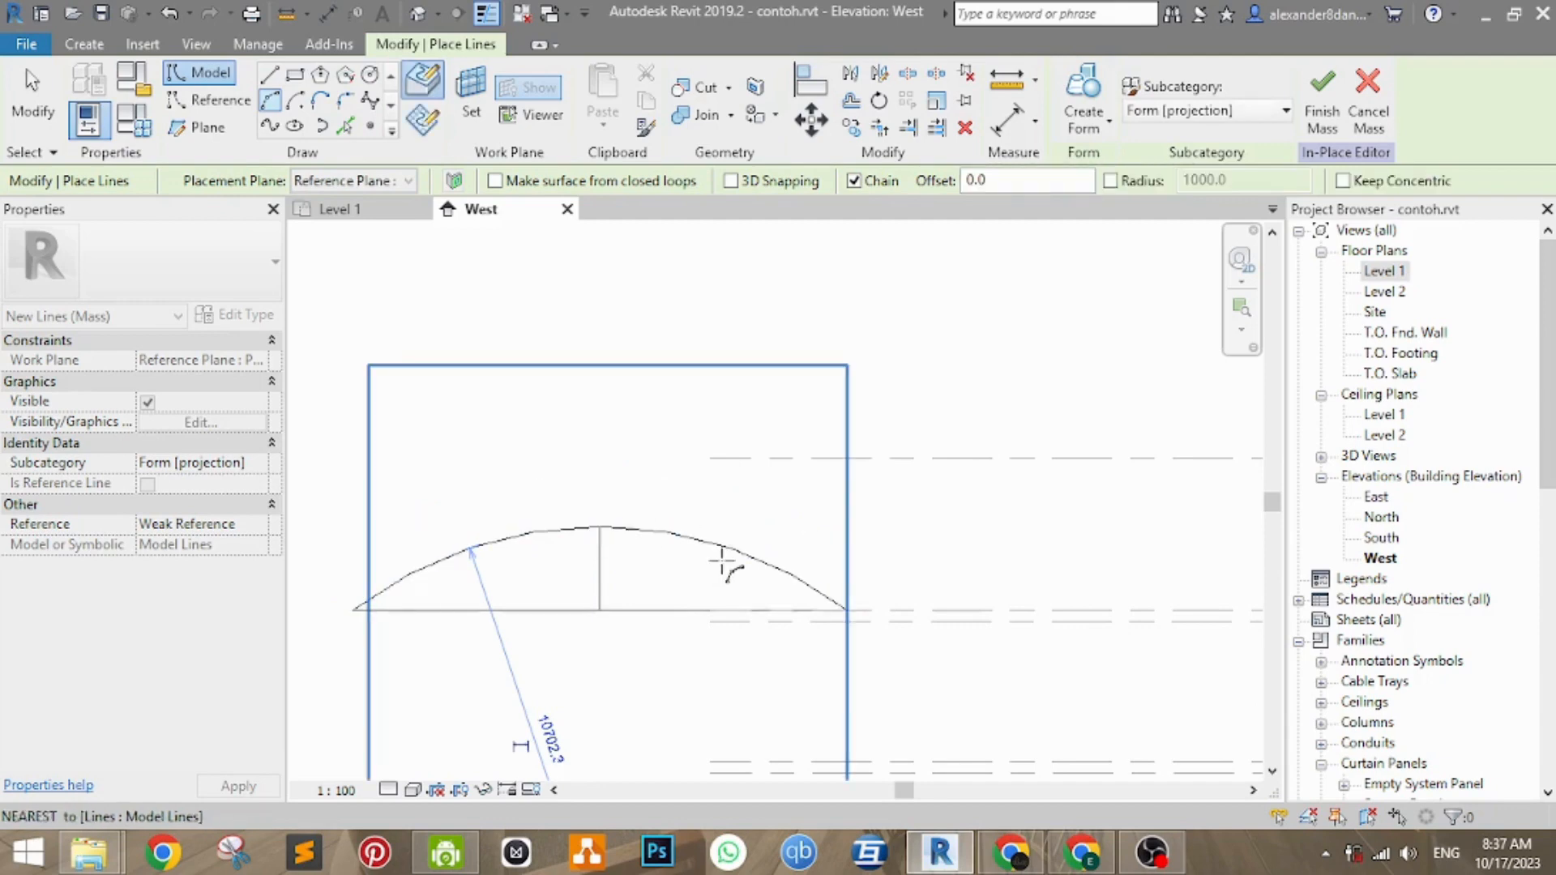
pyautogui.press('Escape')
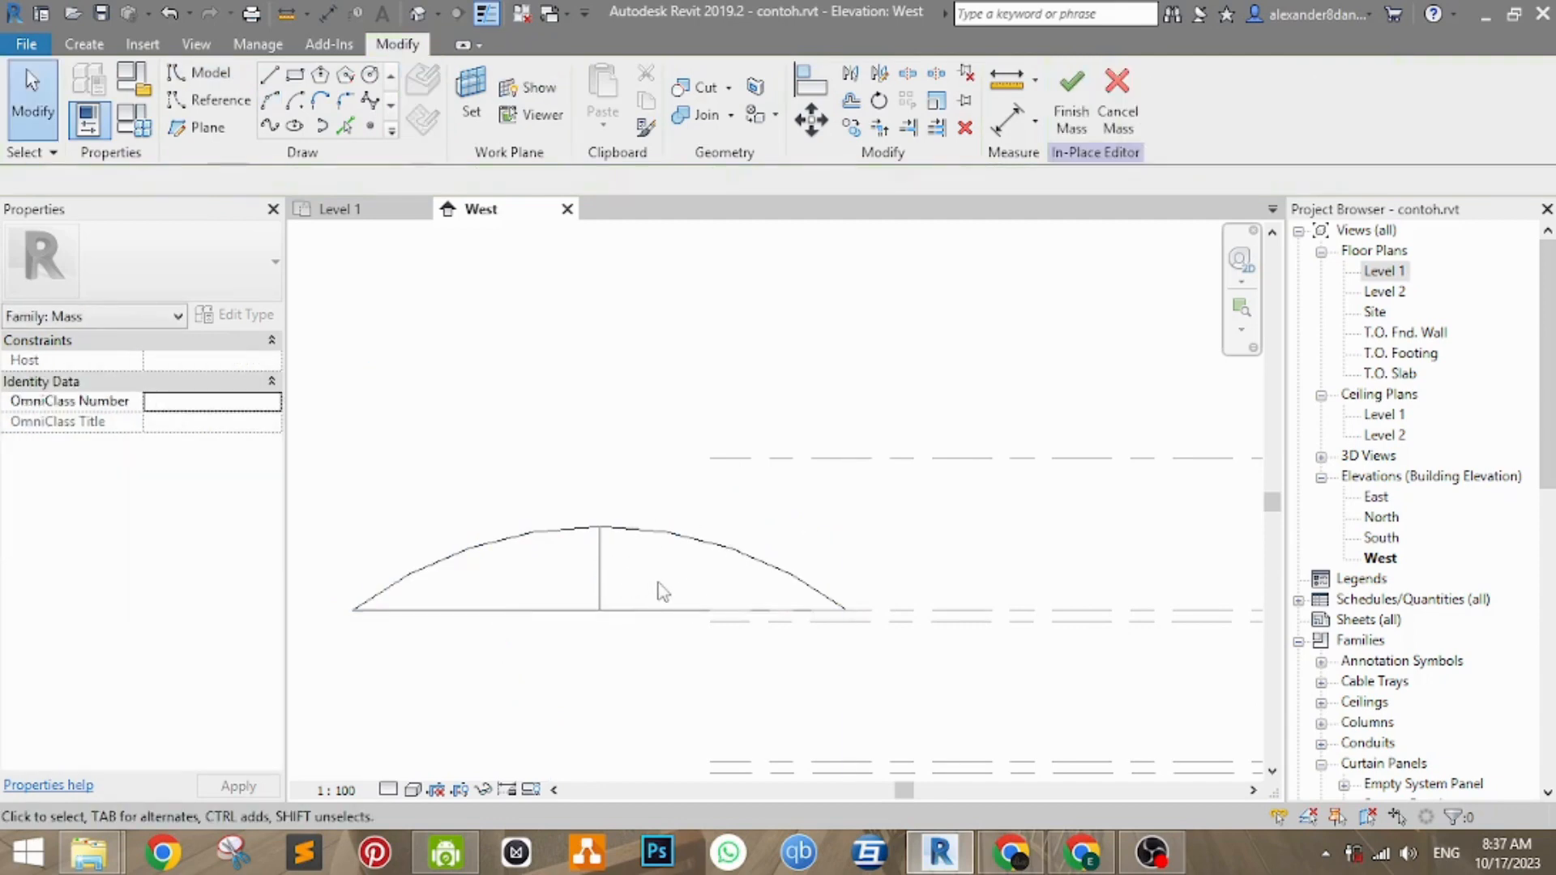
# - Delete the vertical guide line inside the arc profile
pyautogui.moveTo(457, 618); pyautogui.dragTo(475, 602, button='middle')
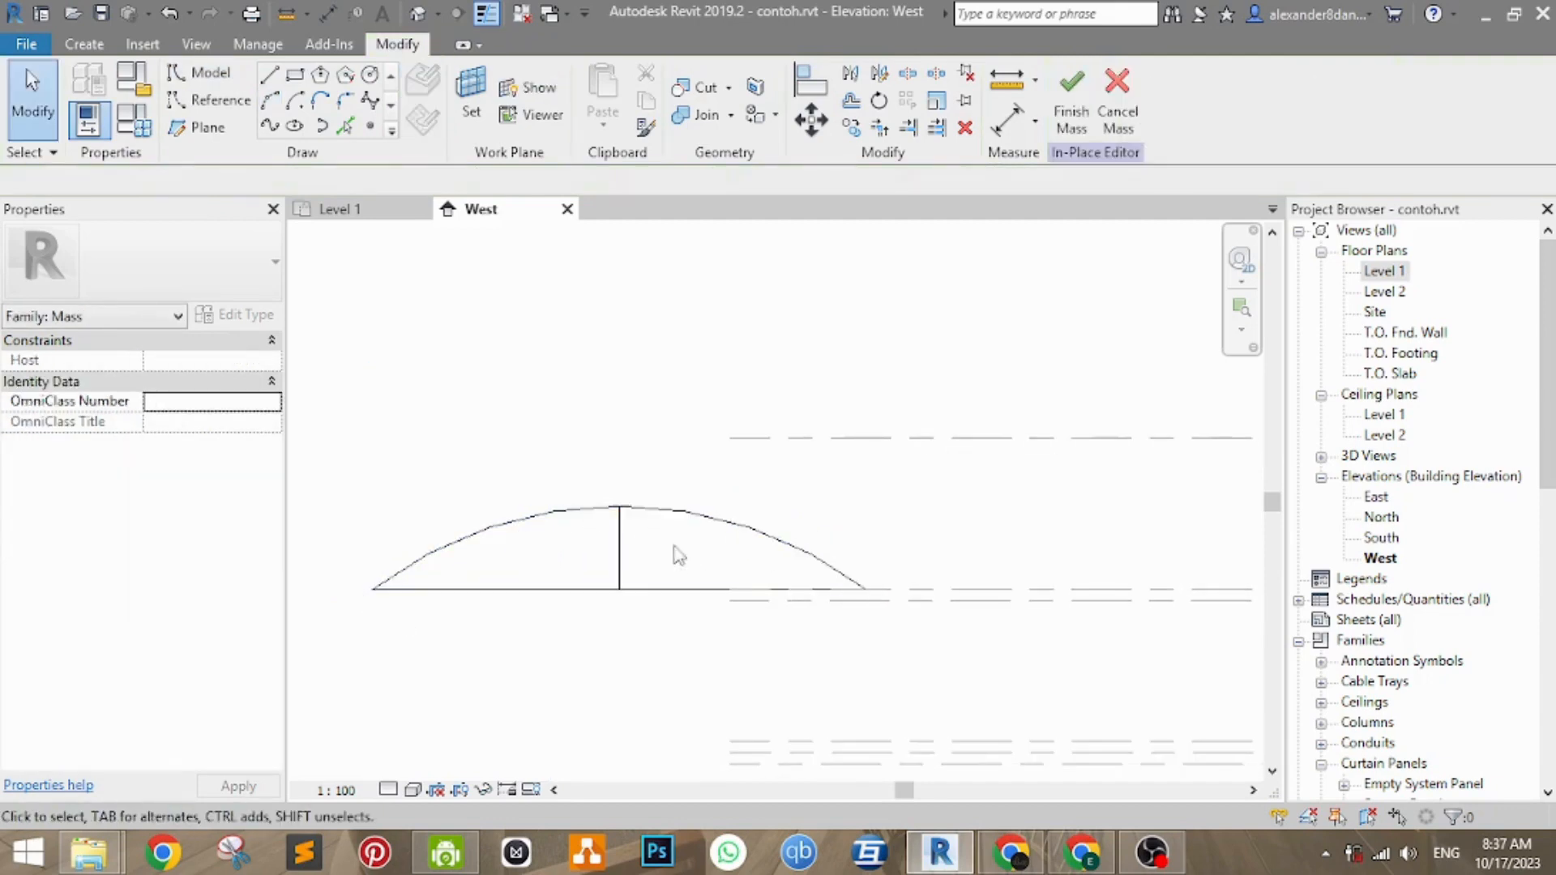
pyautogui.click(621, 563)
pyautogui.press('Delete')
pyautogui.scroll(-1, 676, 478)
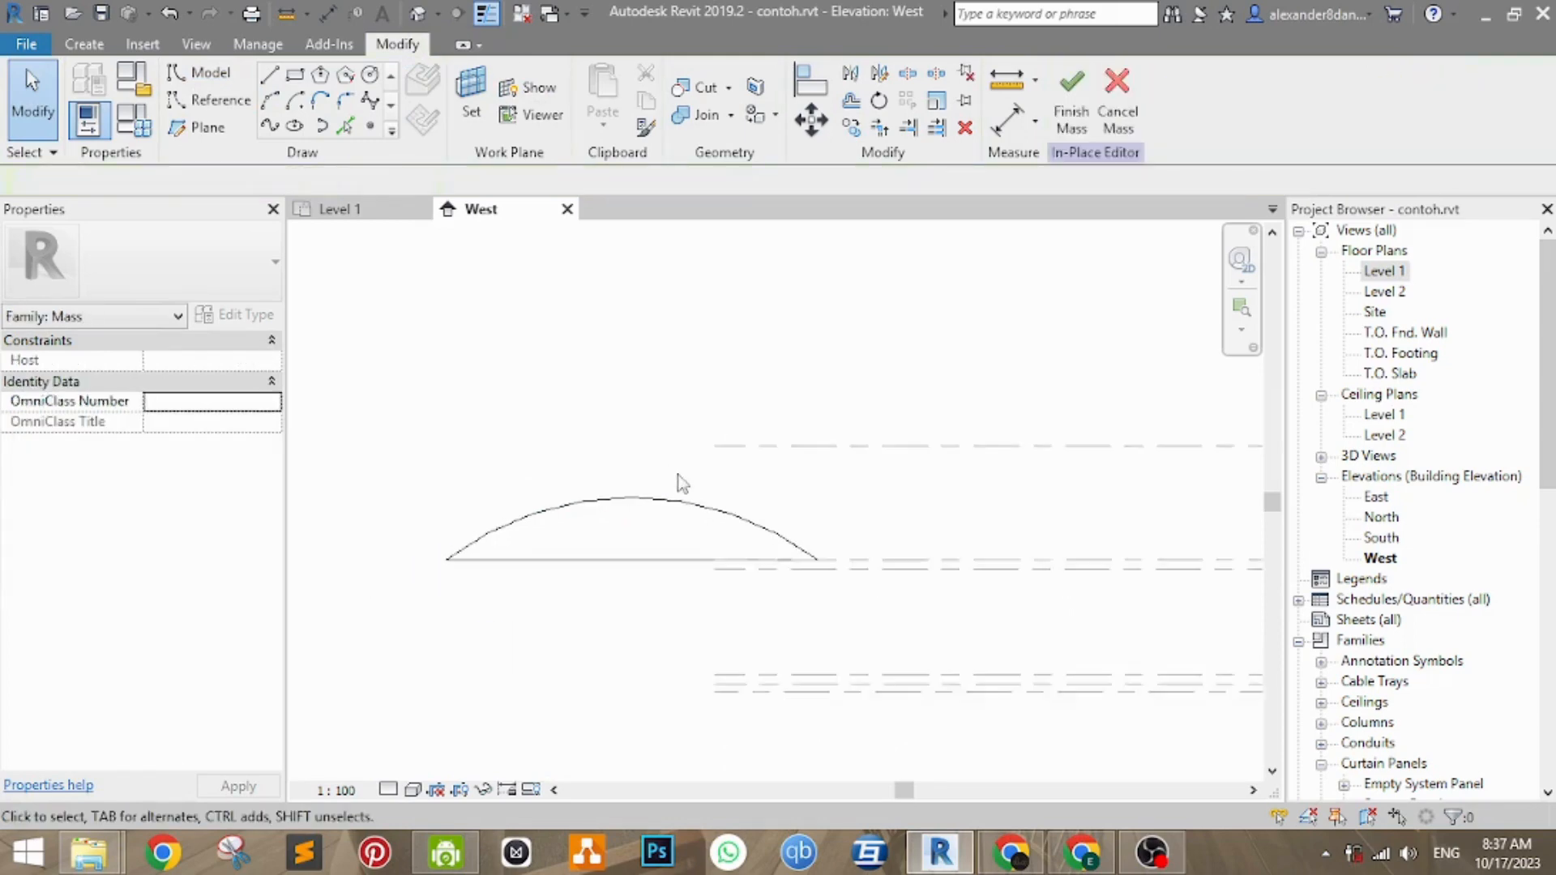
# - Select the closed chain of arc and base line and create a solid form from it
pyautogui.scroll(-1, 679, 483)
pyautogui.moveTo(684, 526); pyautogui.dragTo(649, 556, button='middle')
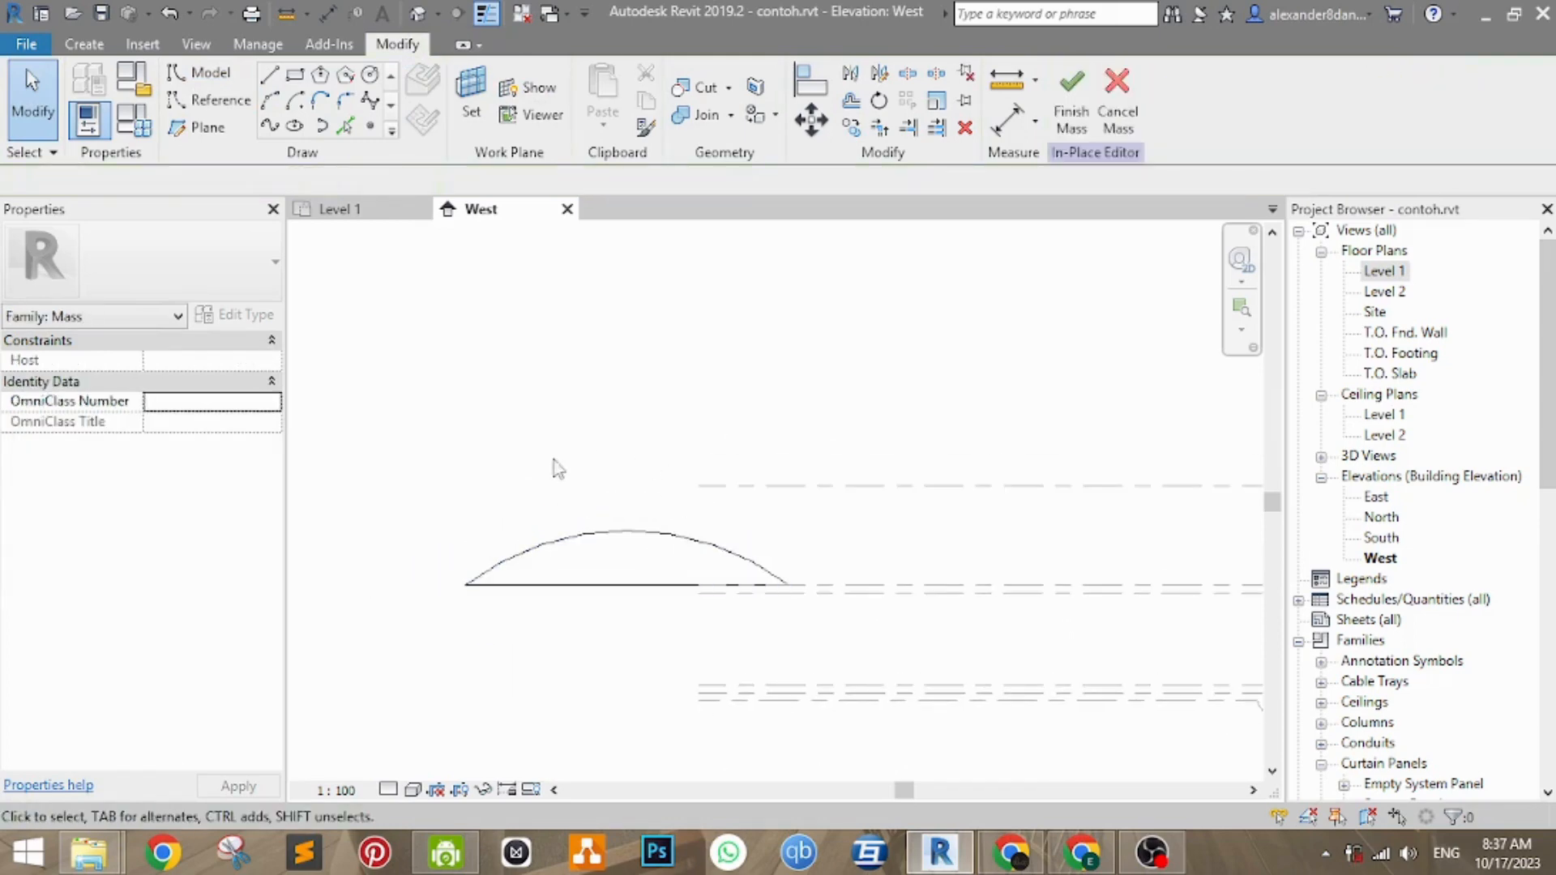
pyautogui.press('Tab')
pyautogui.press('Tab')
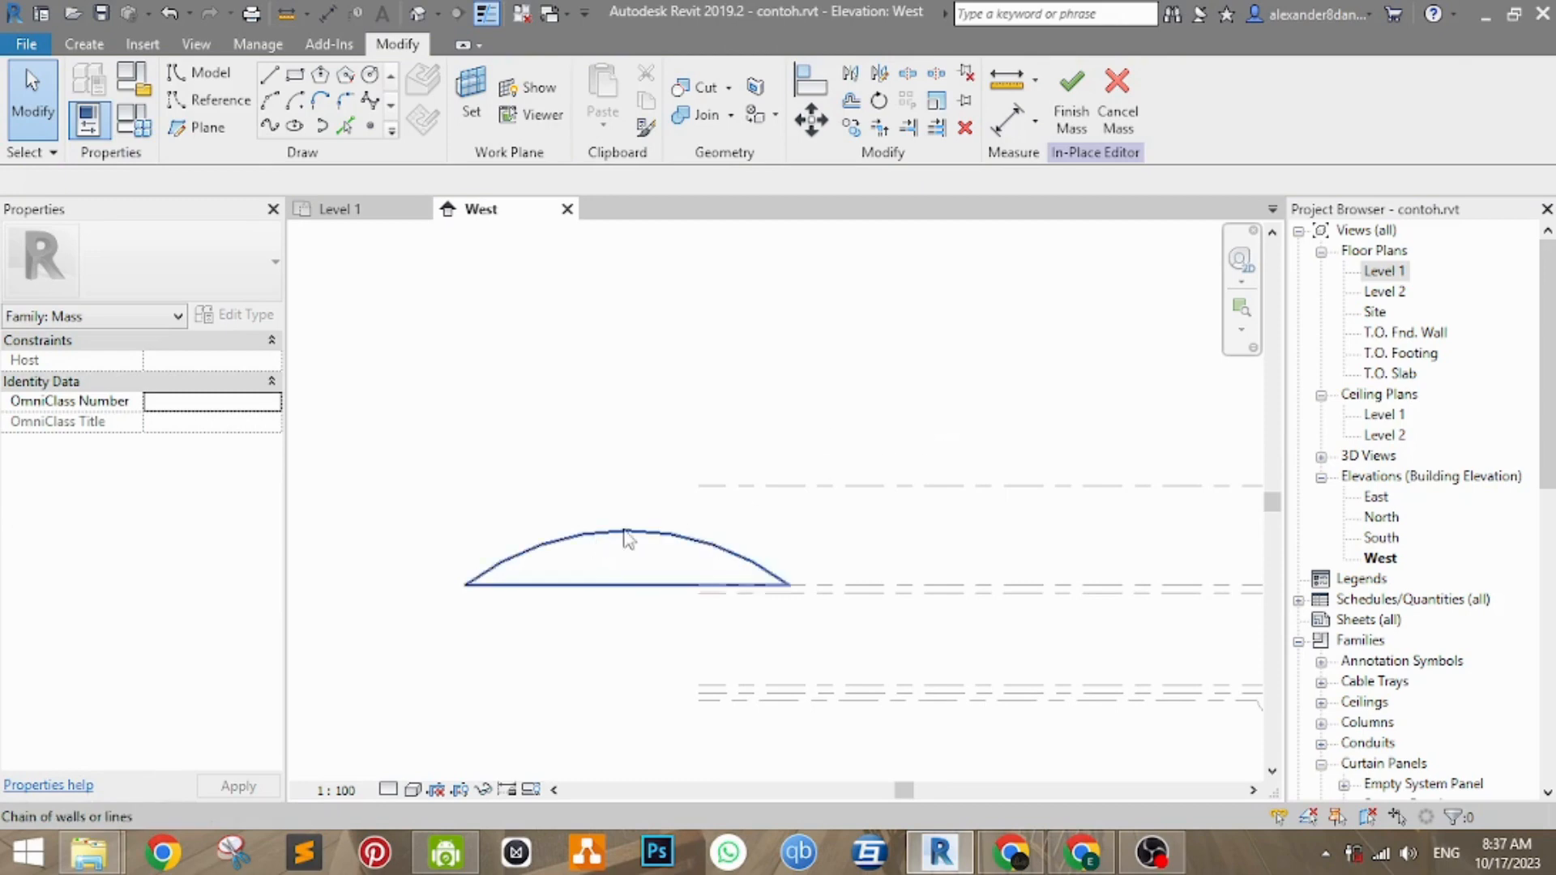
pyautogui.click(624, 535)
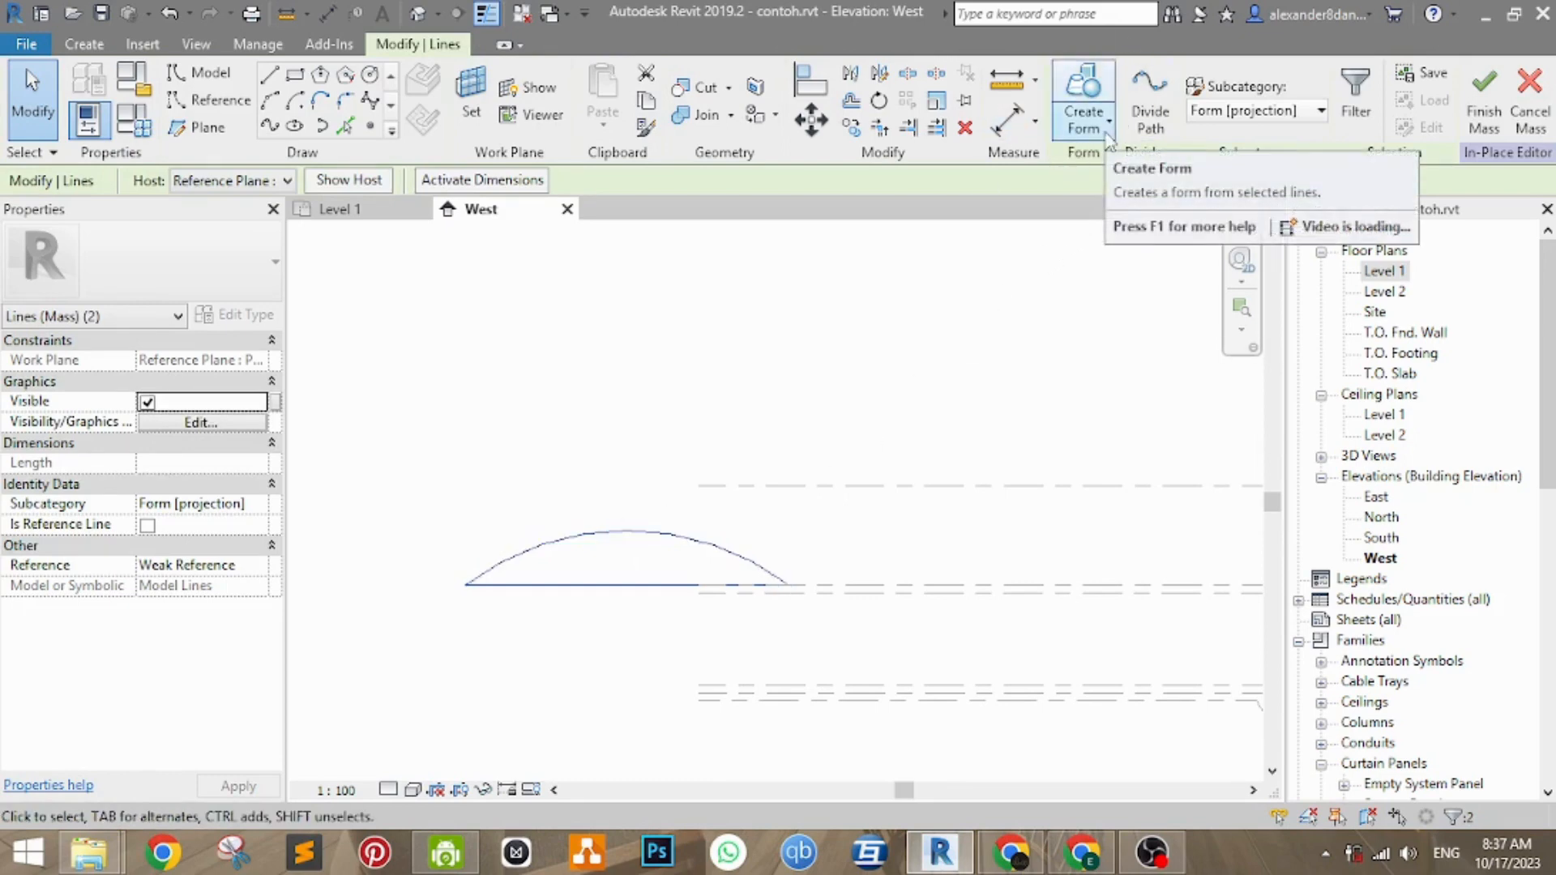
pyautogui.click(1107, 130)
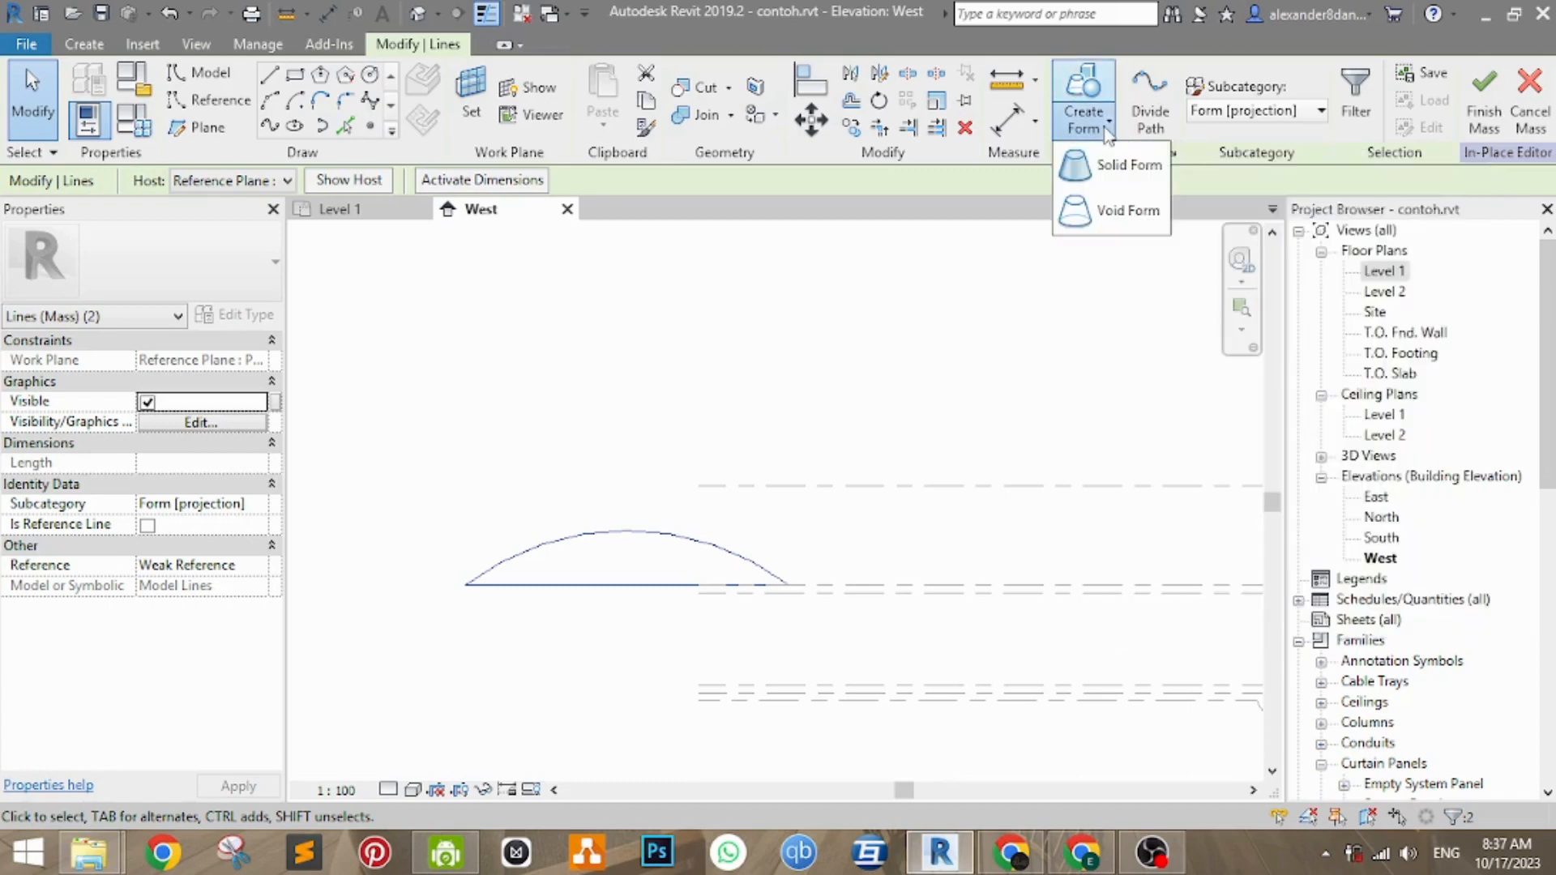
pyautogui.click(1132, 183)
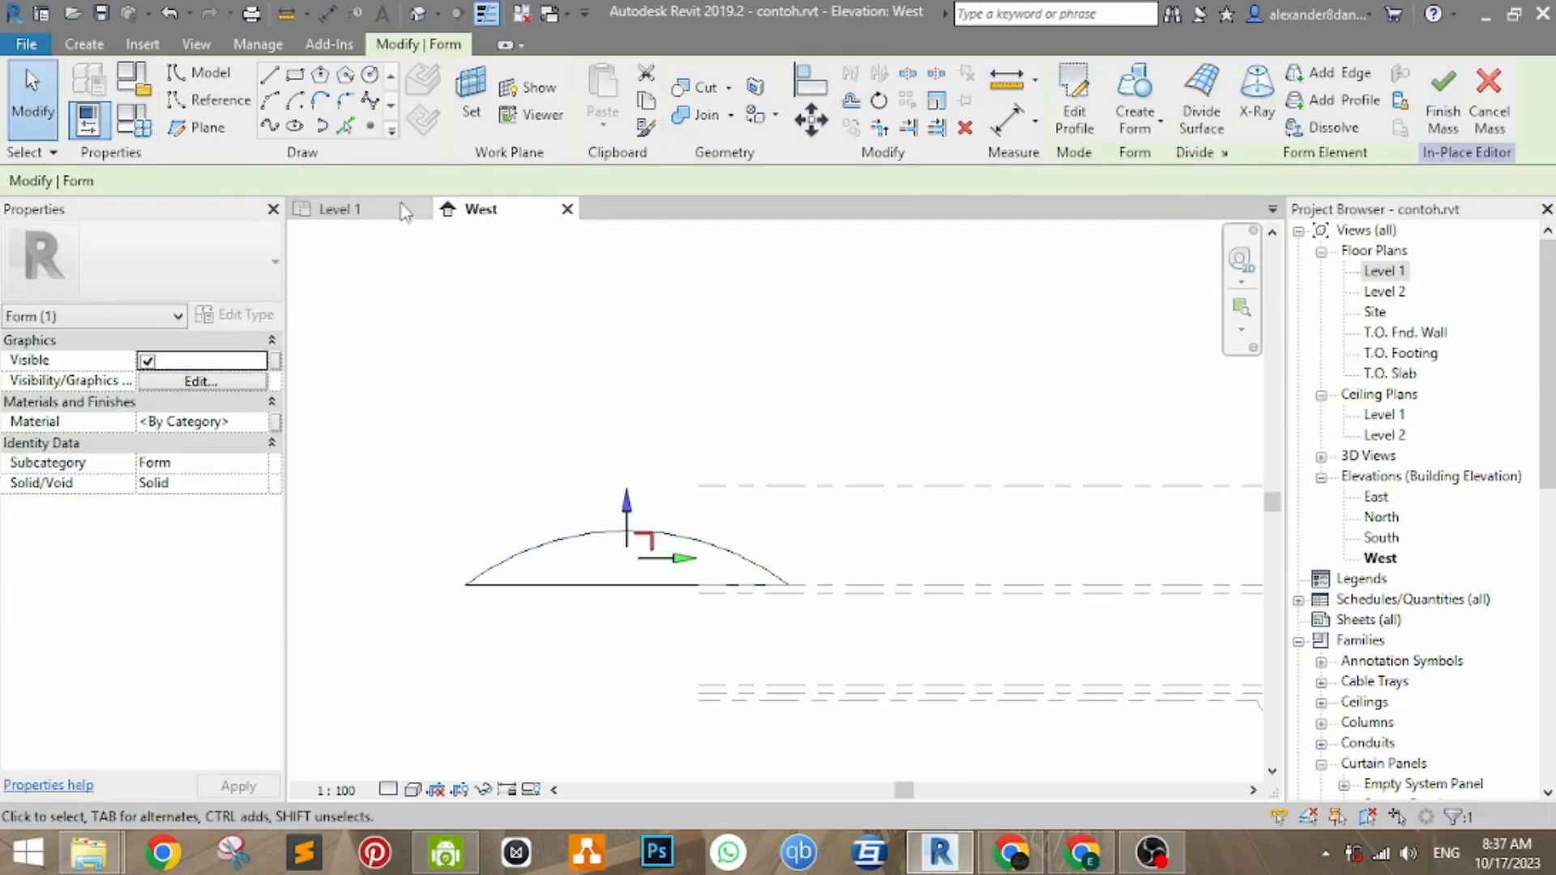
# - Open the default 3D view and tile it beside the West elevation, with the Project Browser floated out of its dock
pyautogui.moveTo(717, 416); pyautogui.dragTo(642, 424, button='middle')
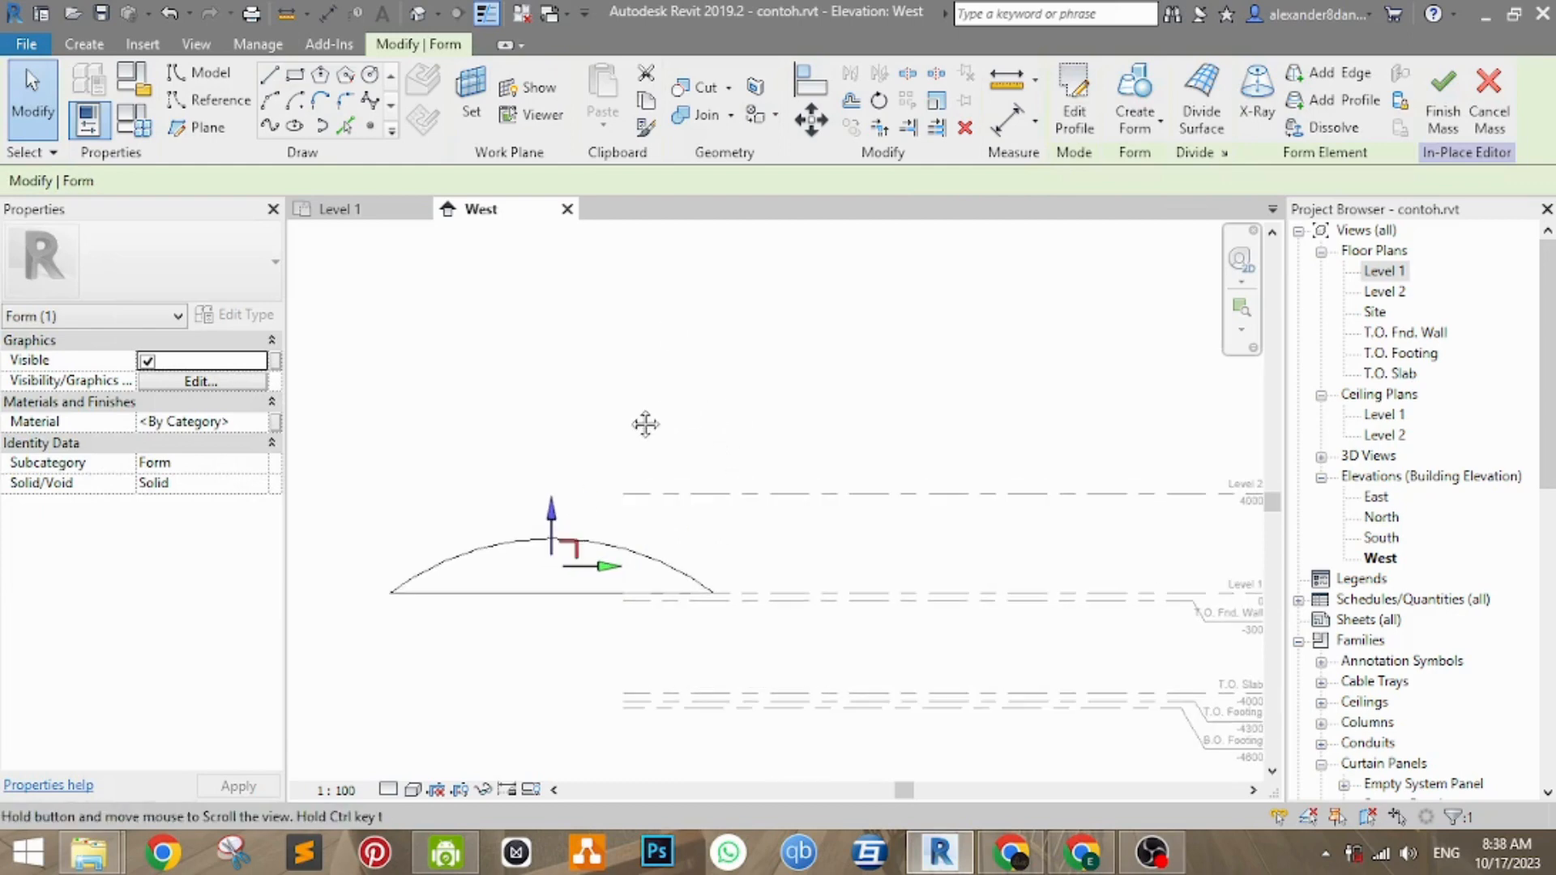
pyautogui.click(417, 14)
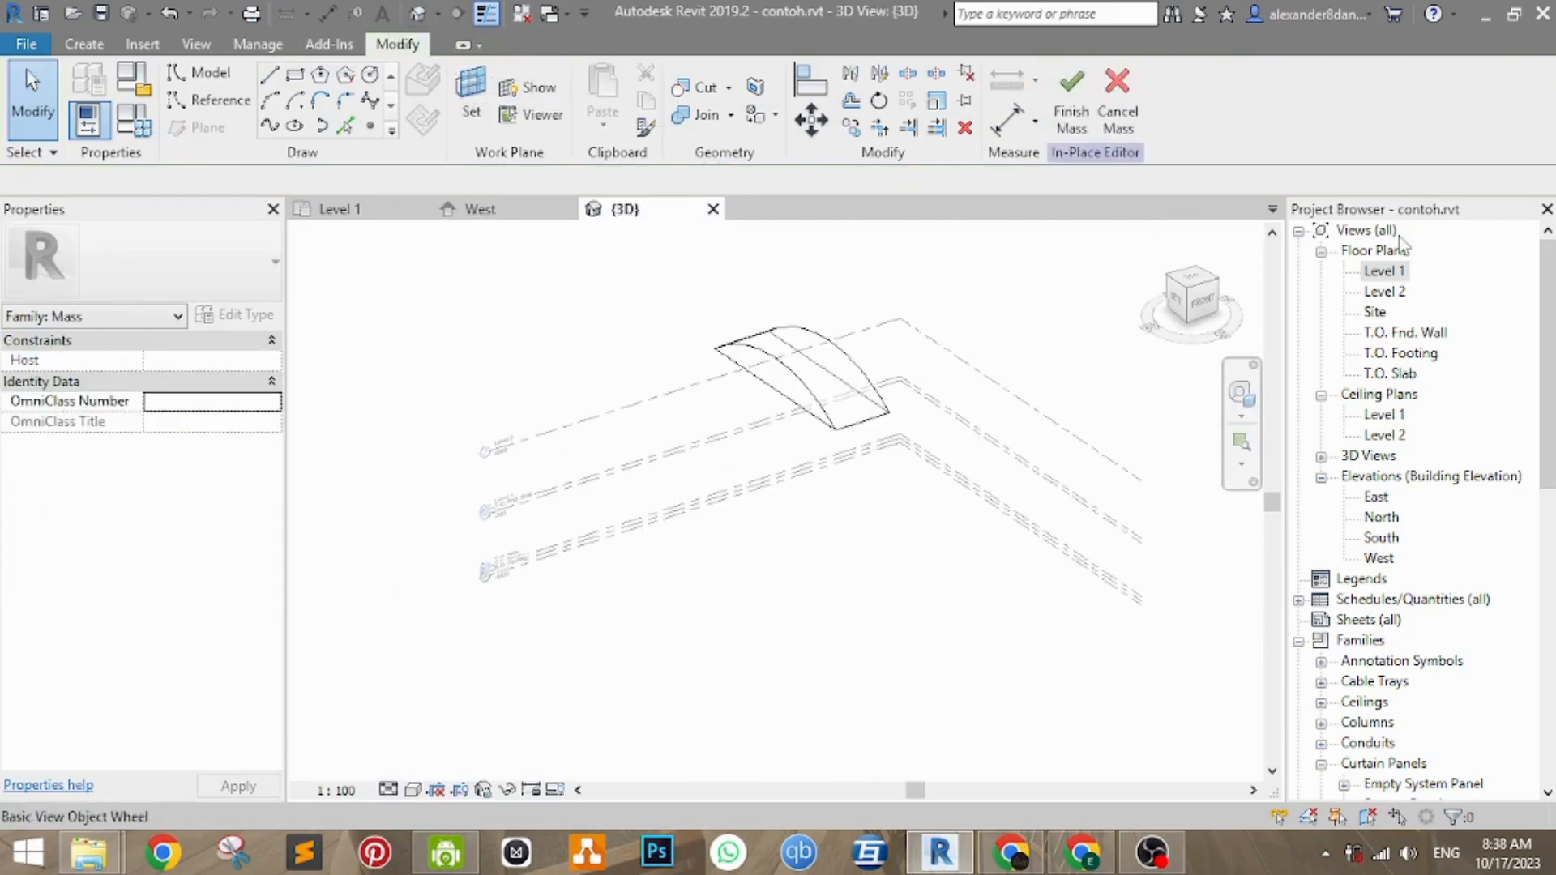
pyautogui.moveTo(1361, 210); pyautogui.dragTo(118, 636)
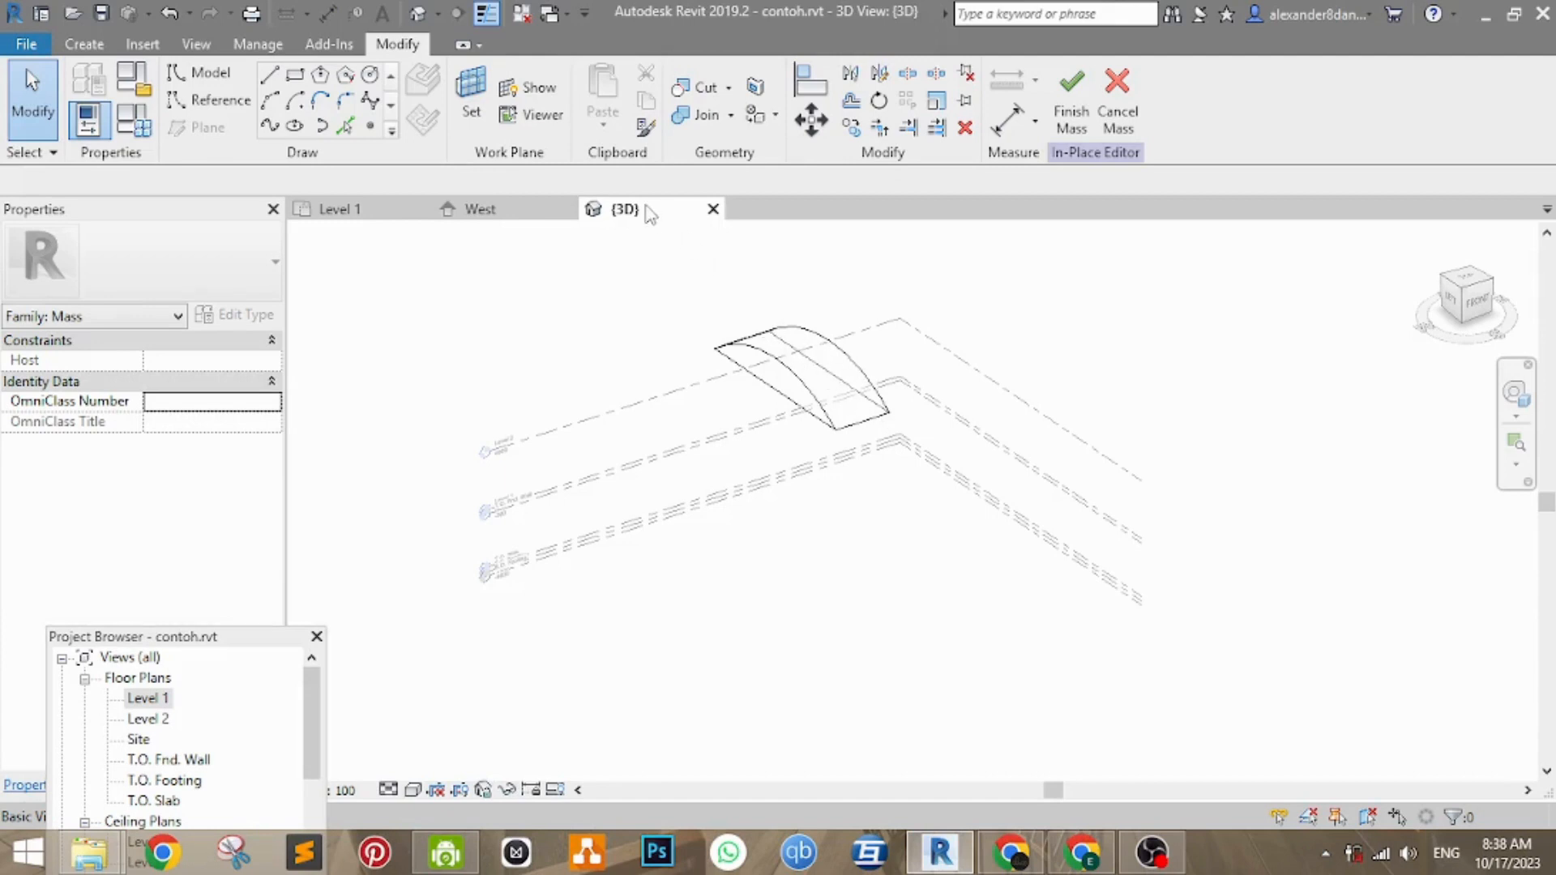
pyautogui.moveTo(648, 212); pyautogui.dragTo(1527, 346)
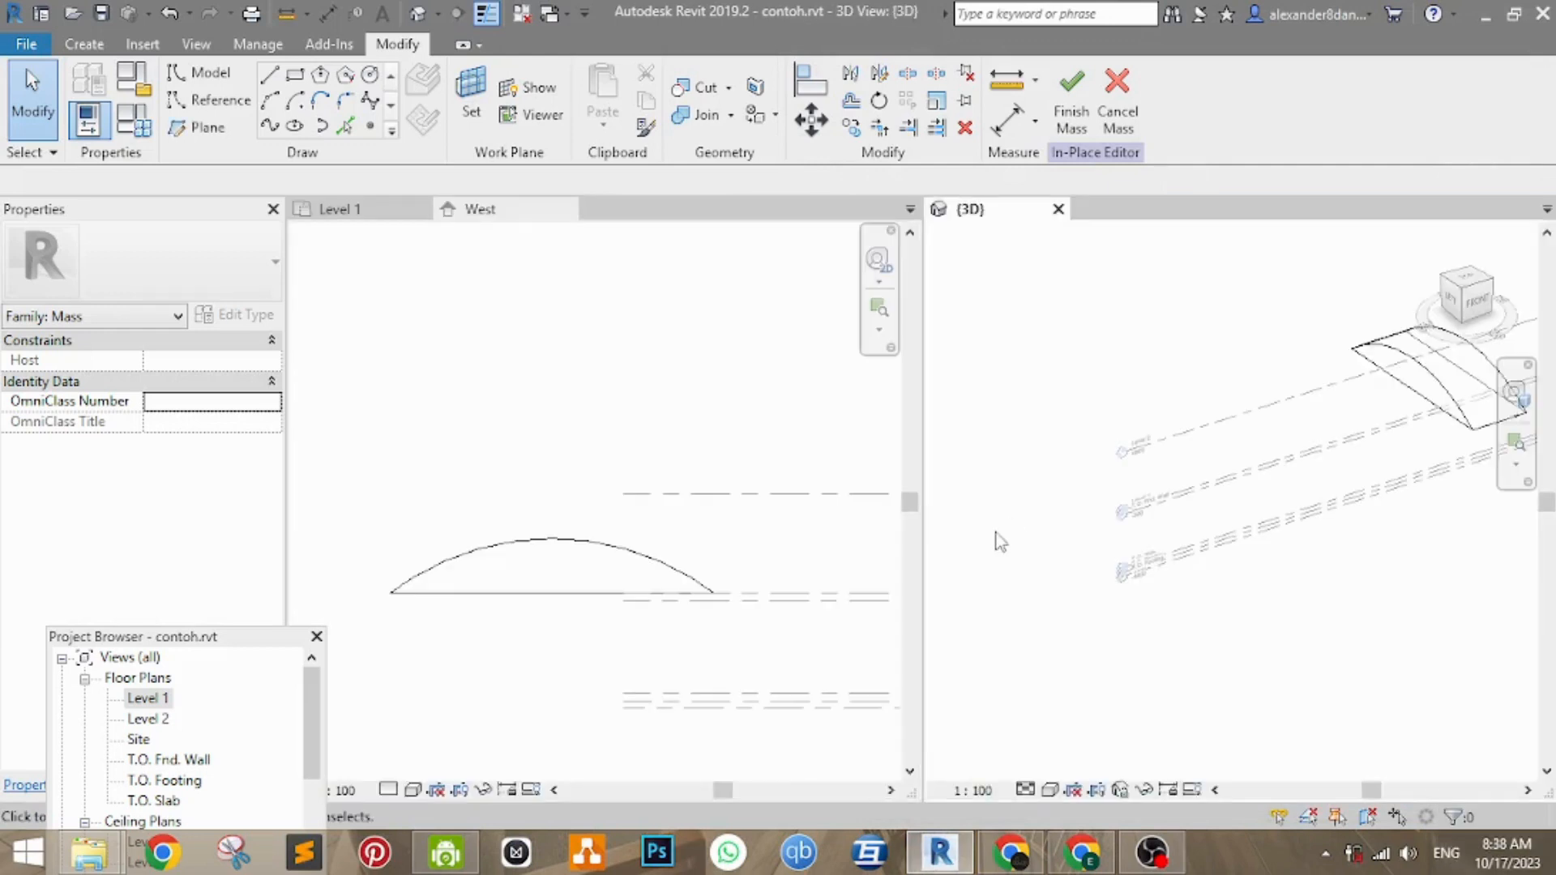
# - Orbit the 3D view to see the roof form from above the front, and show the Level 1 plan beside it
pyautogui.keyDown('shift'); pyautogui.moveTo(1001, 541); pyautogui.dragTo(1128, 653, button='middle'); pyautogui.keyUp('shift')
pyautogui.moveTo(1197, 598); pyautogui.dragTo(1068, 645, button='middle')
pyautogui.scroll(-2, 667, 527)
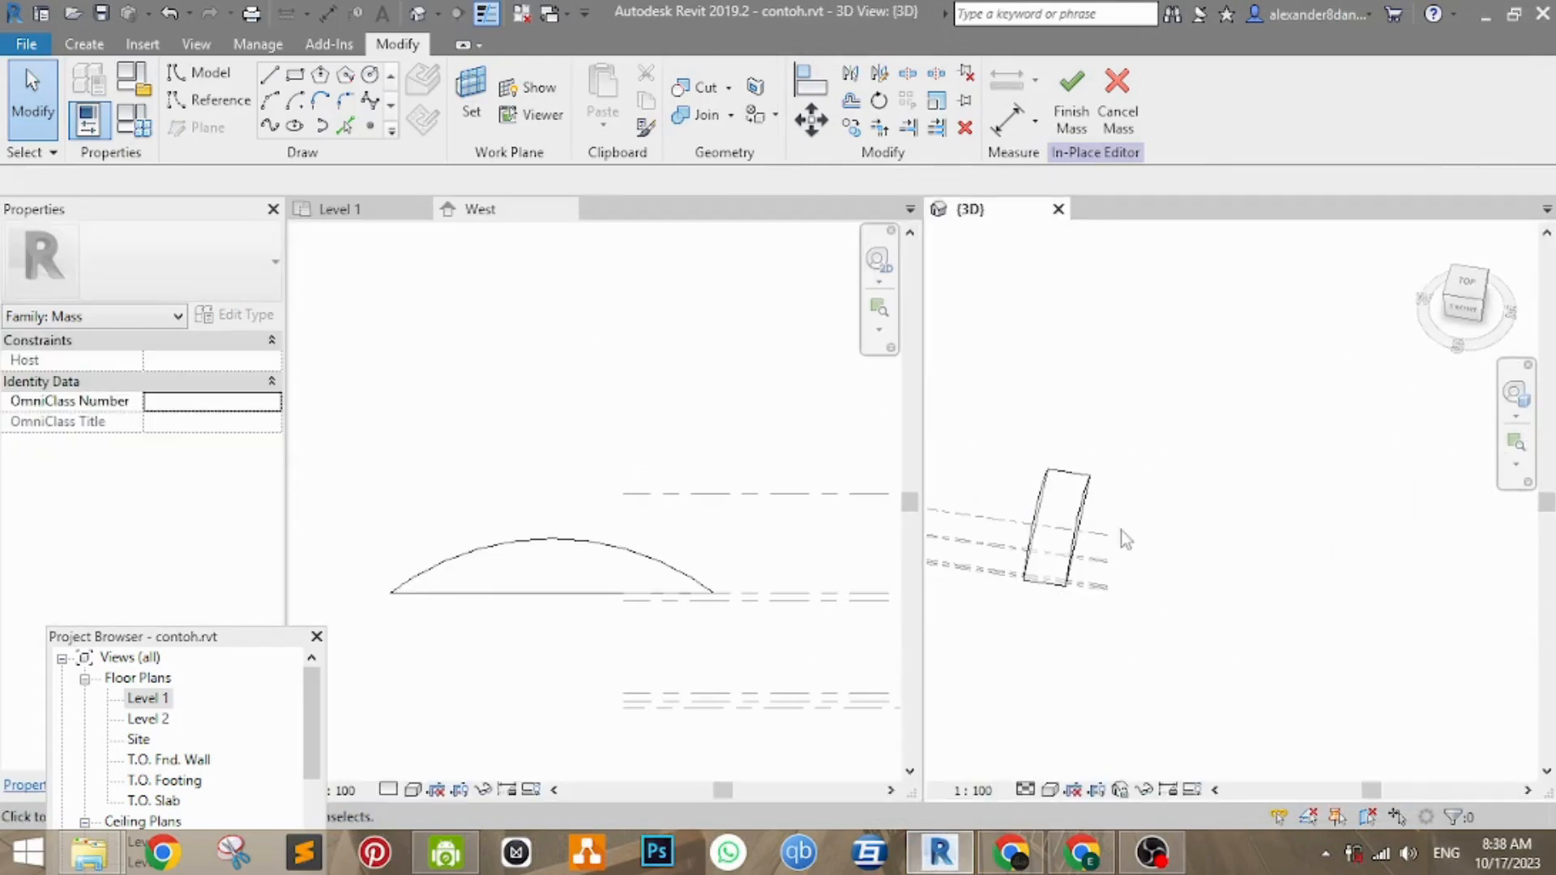
pyautogui.keyDown('shift'); pyautogui.moveTo(1126, 538); pyautogui.dragTo(913, 565, button='middle'); pyautogui.keyUp('shift')
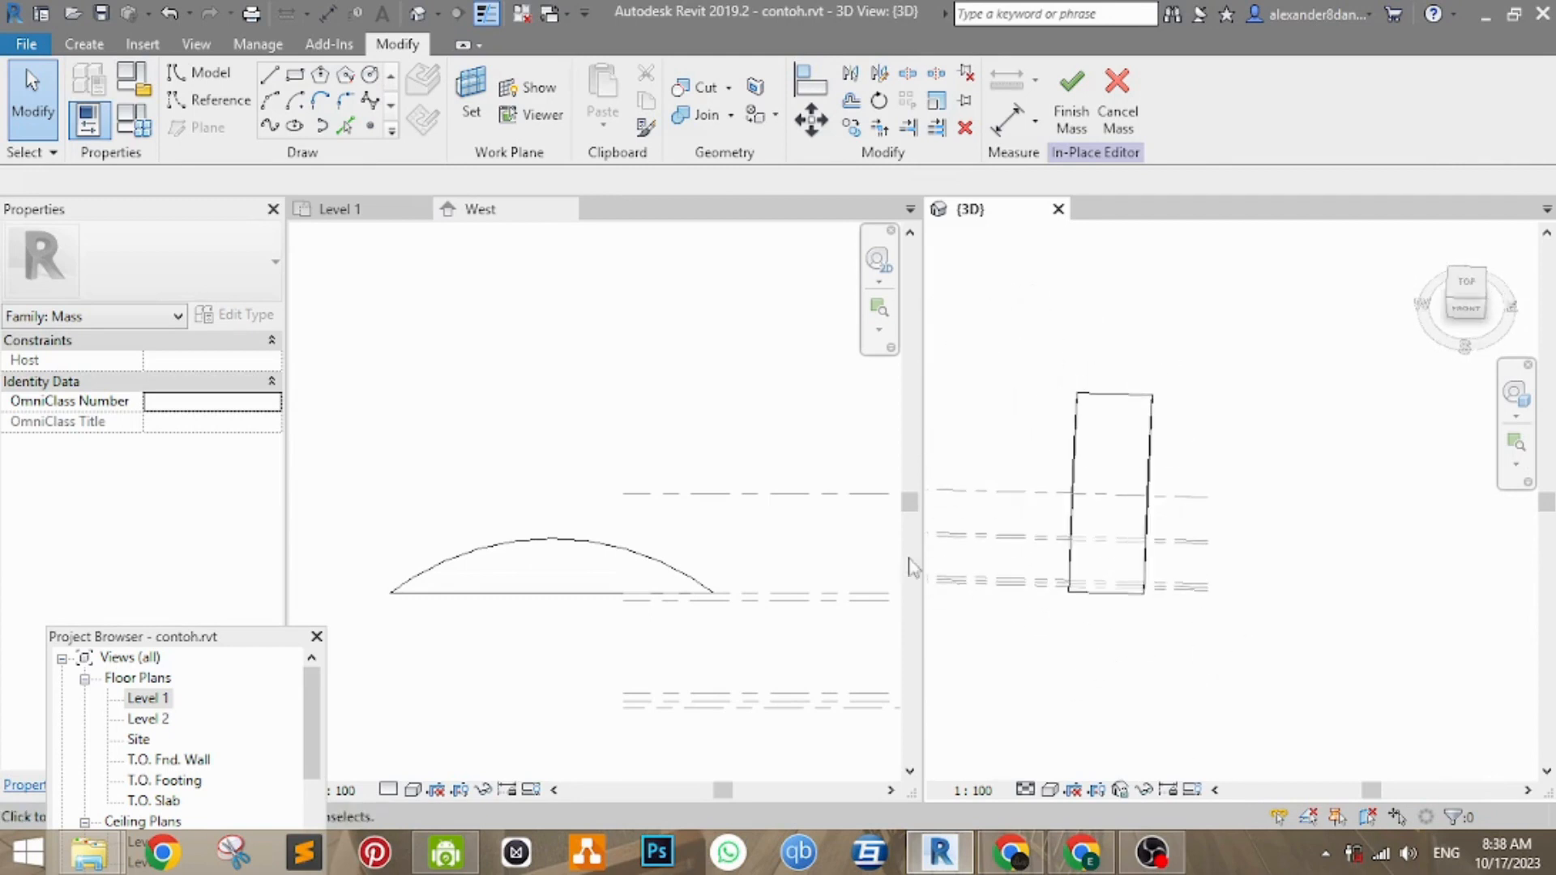
pyautogui.click(427, 264)
pyautogui.click(368, 209)
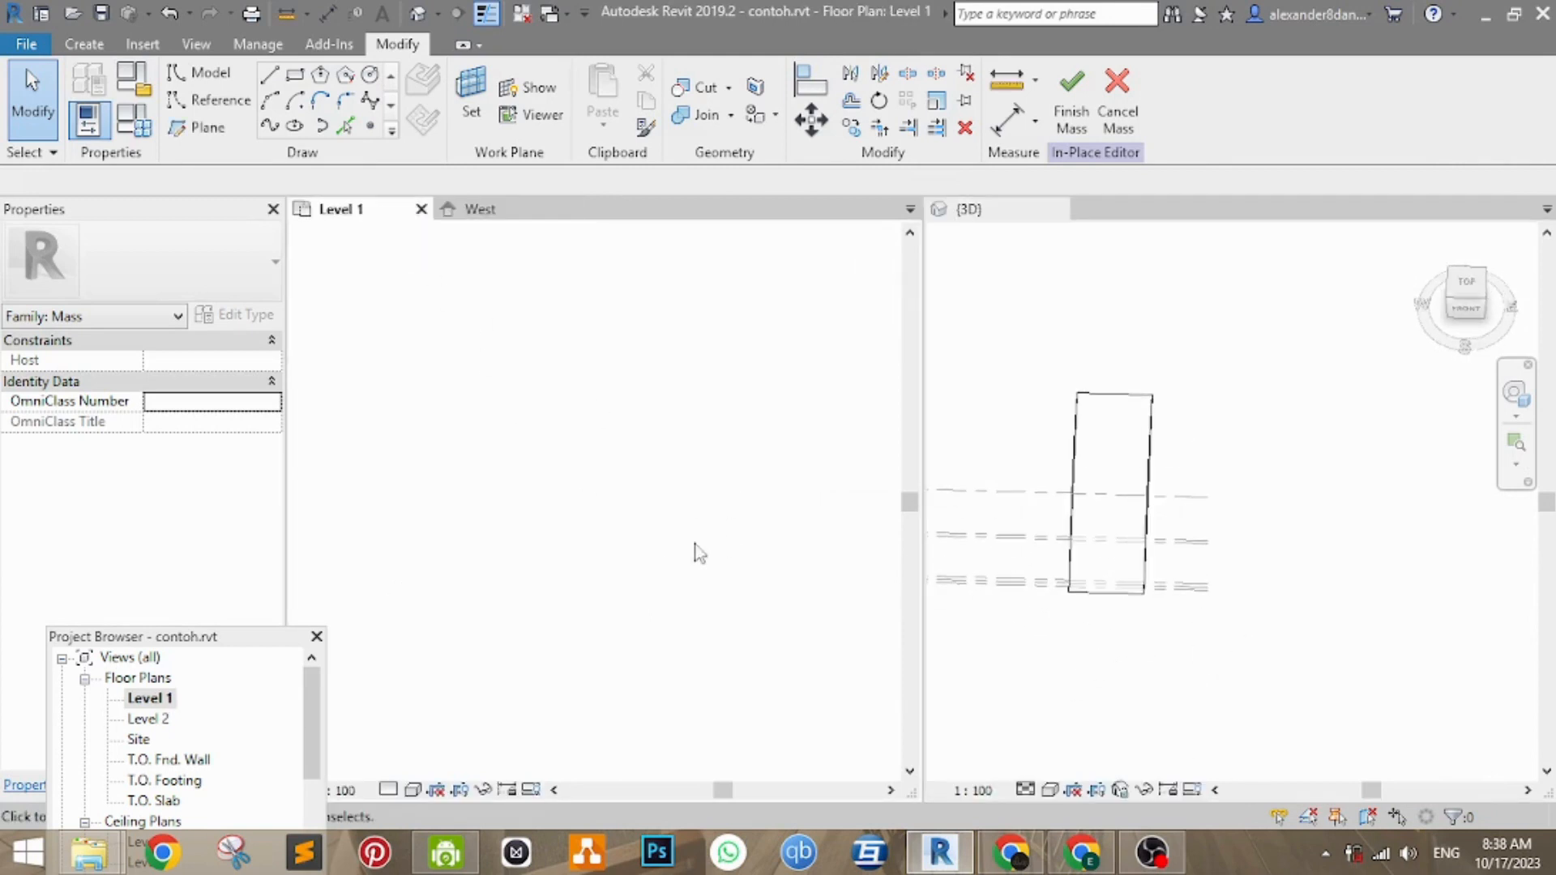
# - Examine how the mass form sits against the acrylic roof outline in the Level 1 plan and the 3D view
pyautogui.scroll(-3, 609, 454)
pyautogui.click(1370, 621)
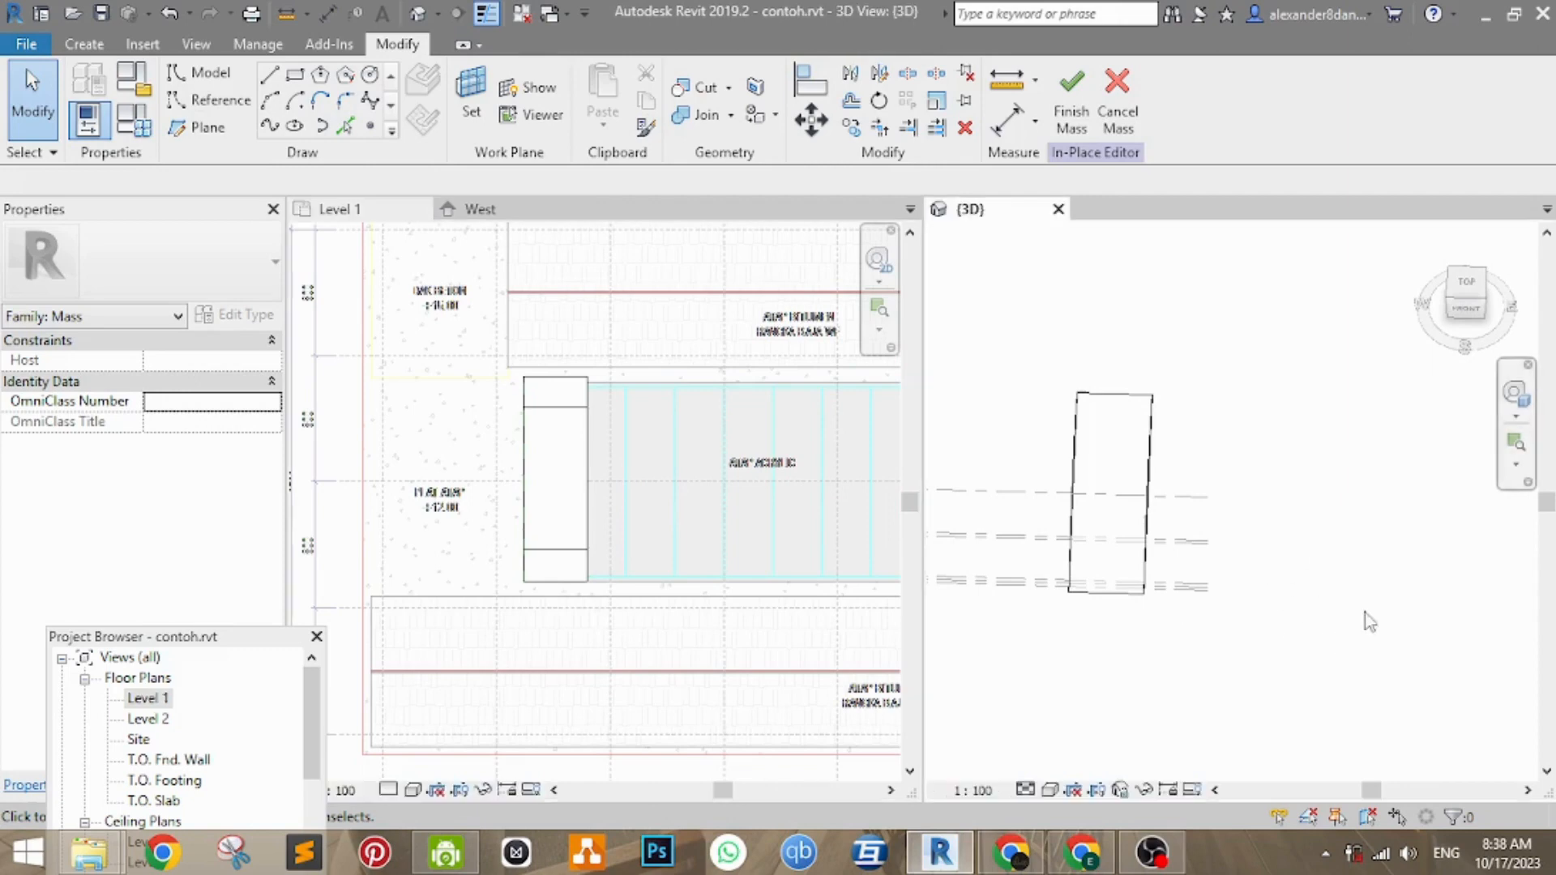
pyautogui.keyDown('shift'); pyautogui.moveTo(1370, 622); pyautogui.dragTo(1296, 532, button='middle'); pyautogui.keyUp('shift')
pyautogui.click(788, 496)
pyautogui.moveTo(789, 497); pyautogui.dragTo(644, 515, button='middle')
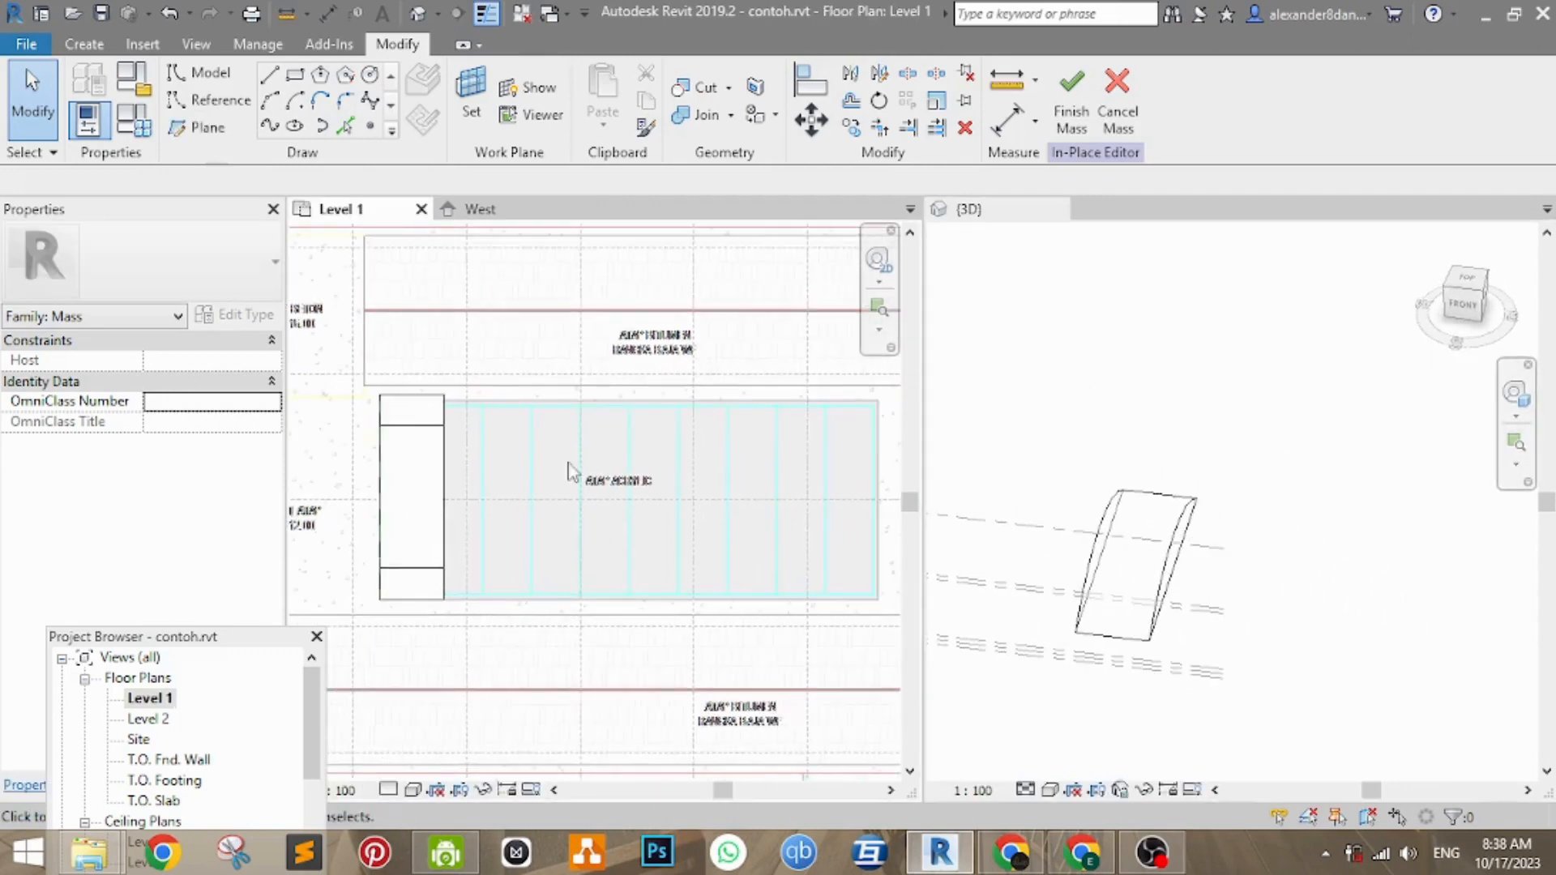
pyautogui.moveTo(568, 464); pyautogui.dragTo(537, 495, button='middle')
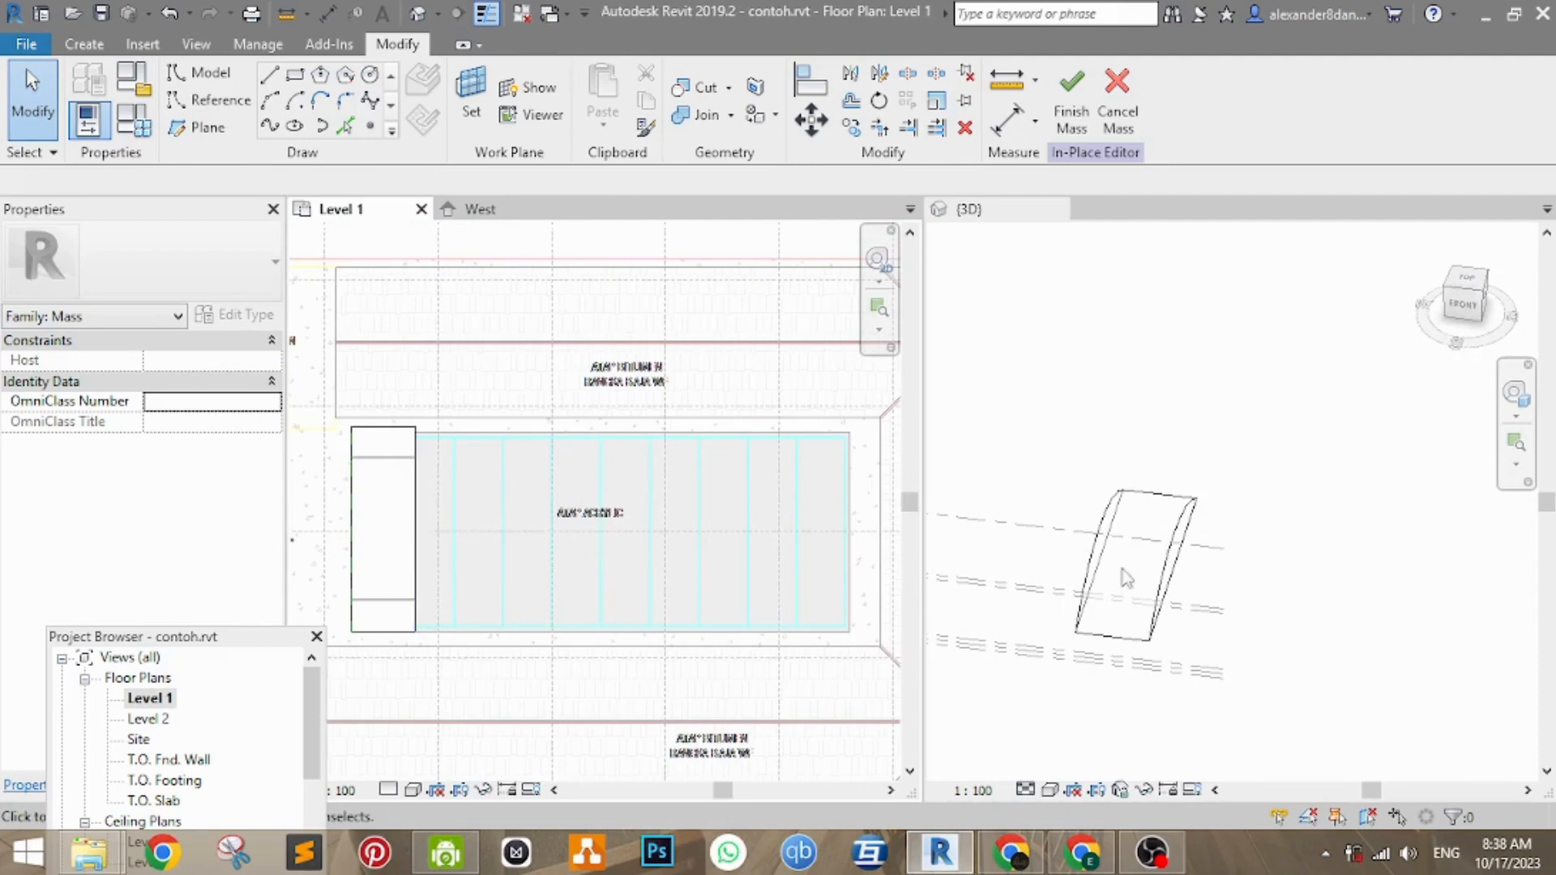
pyautogui.scroll(1, 858, 556)
pyautogui.moveTo(865, 558)
pyautogui.mouseDown(button='middle')
pyautogui.moveTo(754, 521)
pyautogui.moveTo(836, 510)
pyautogui.moveTo(802, 525)
pyautogui.moveTo(883, 583)
pyautogui.mouseUp(button='middle')
pyautogui.scroll(-1, 404, 501)
pyautogui.scroll(-1, 389, 490)
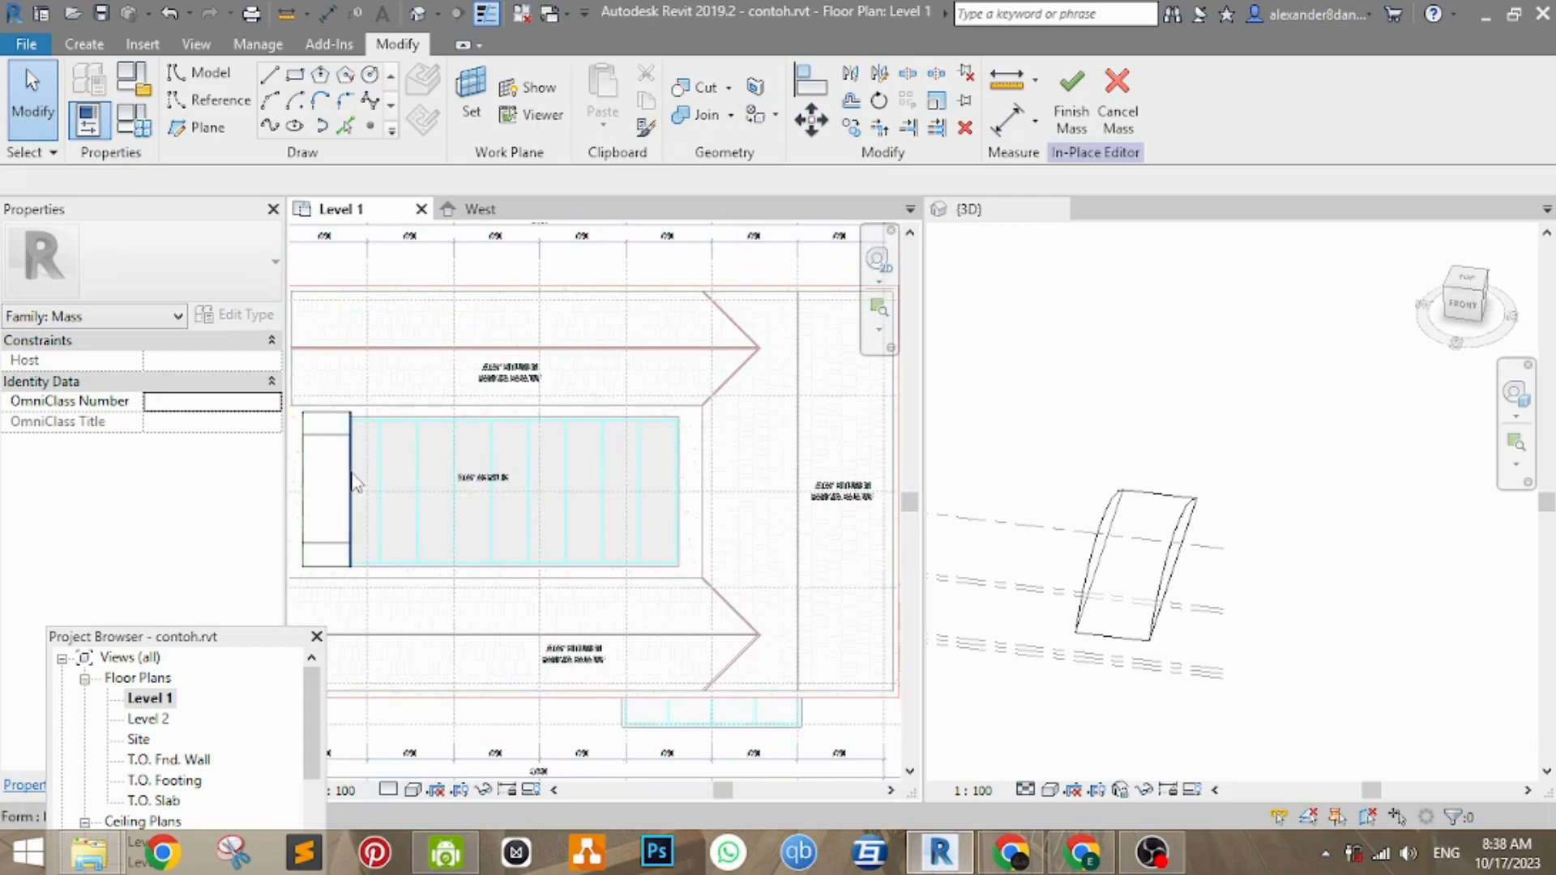
pyautogui.moveTo(360, 486); pyautogui.dragTo(445, 486, button='middle')
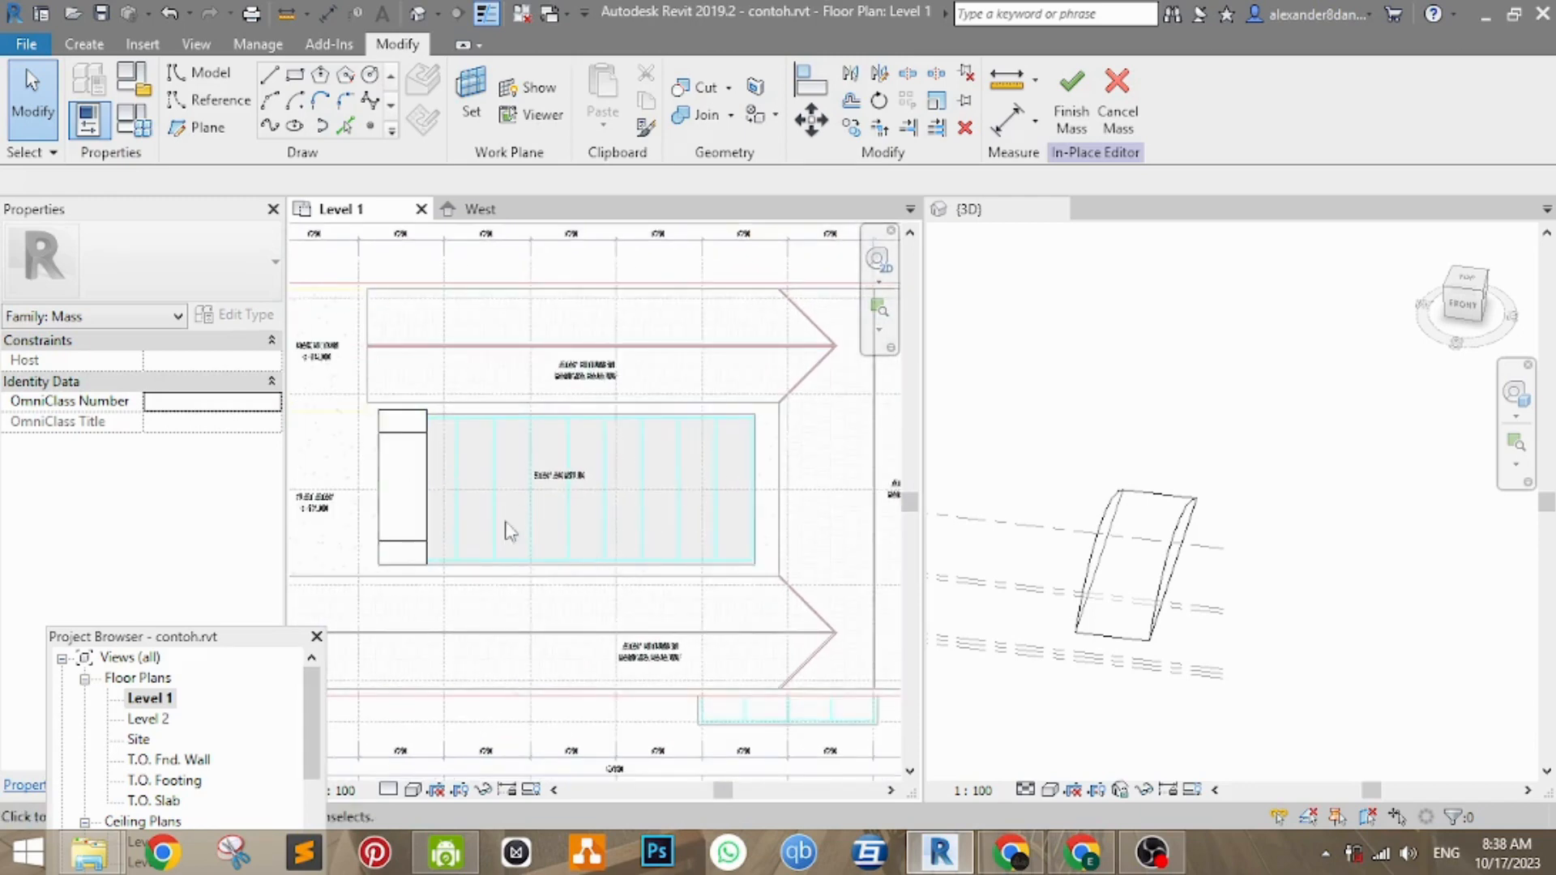
pyautogui.scroll(2, 463, 497)
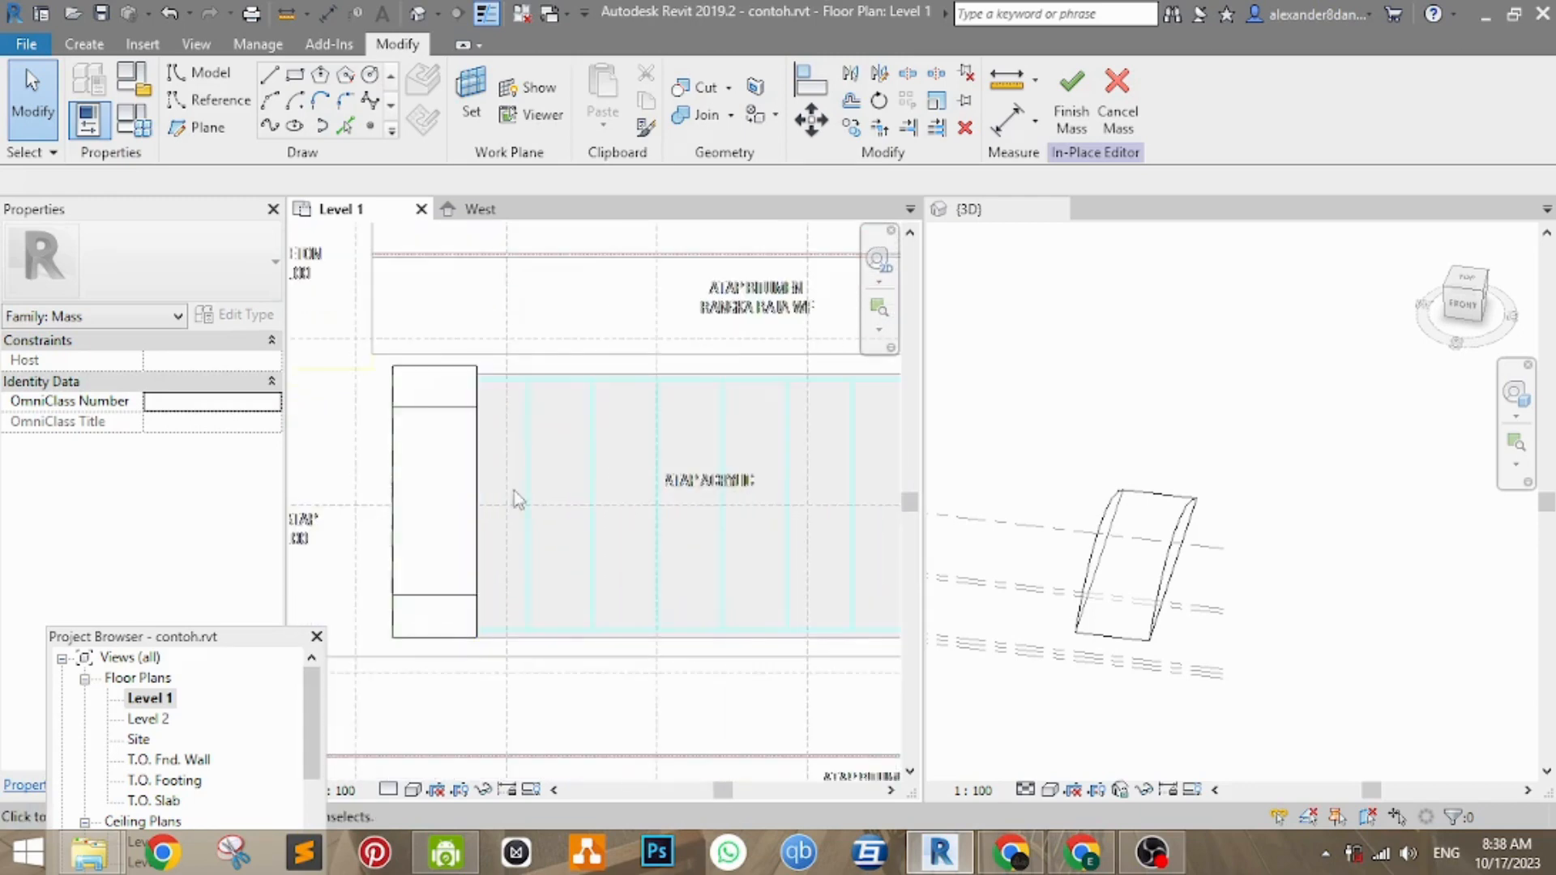
pyautogui.moveTo(542, 428); pyautogui.dragTo(514, 443, button='middle')
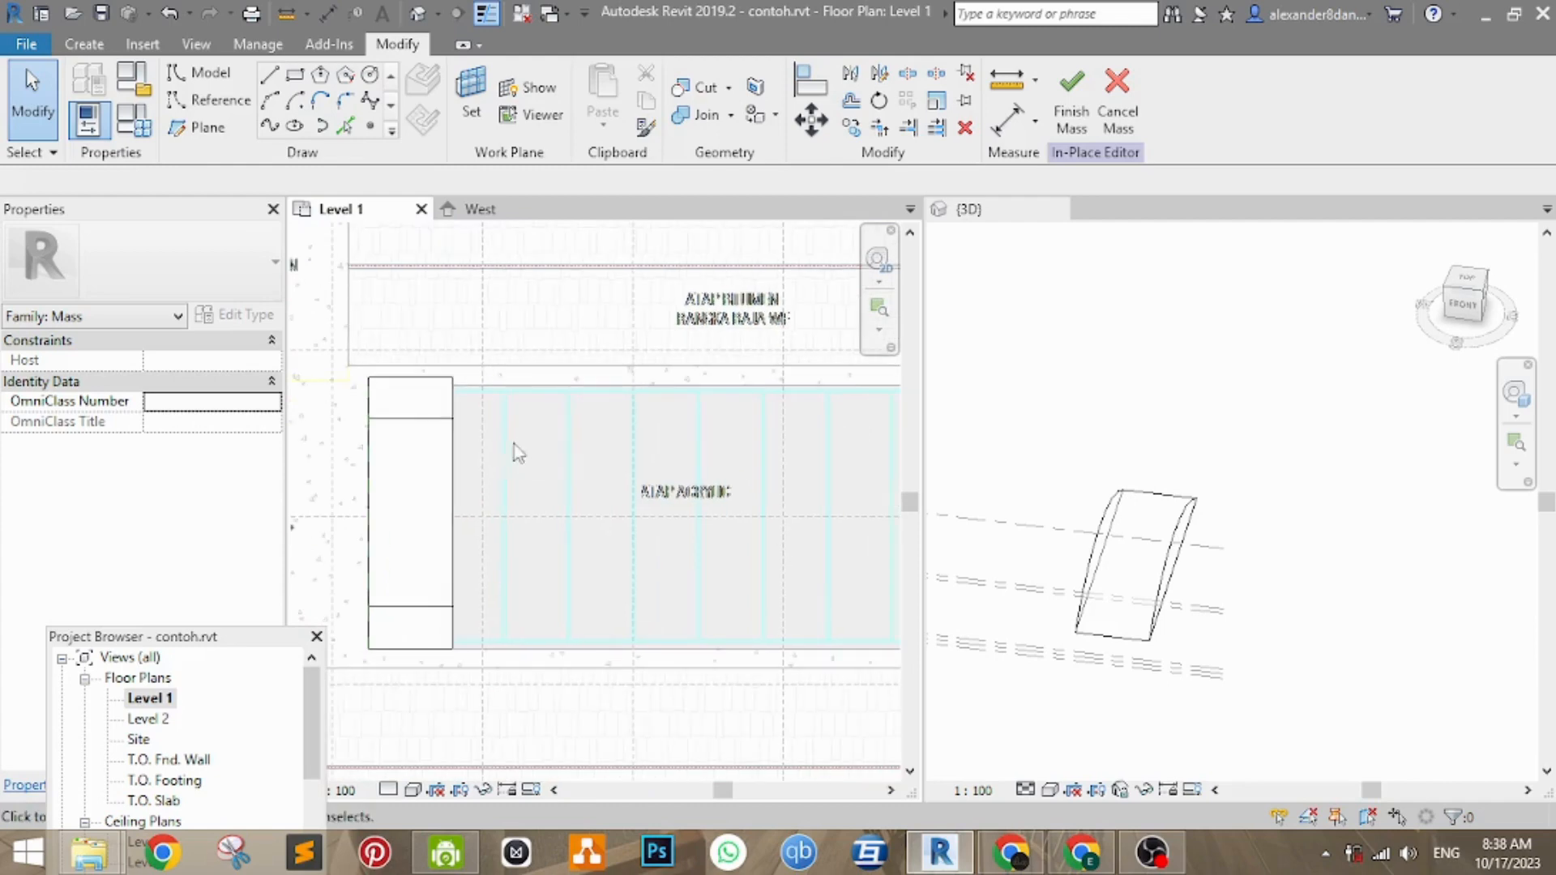
# - Stretch the form's east end face to the far end of the acrylic roof outline on Level 1, making it about 31,504 mm long
pyautogui.click(458, 486)
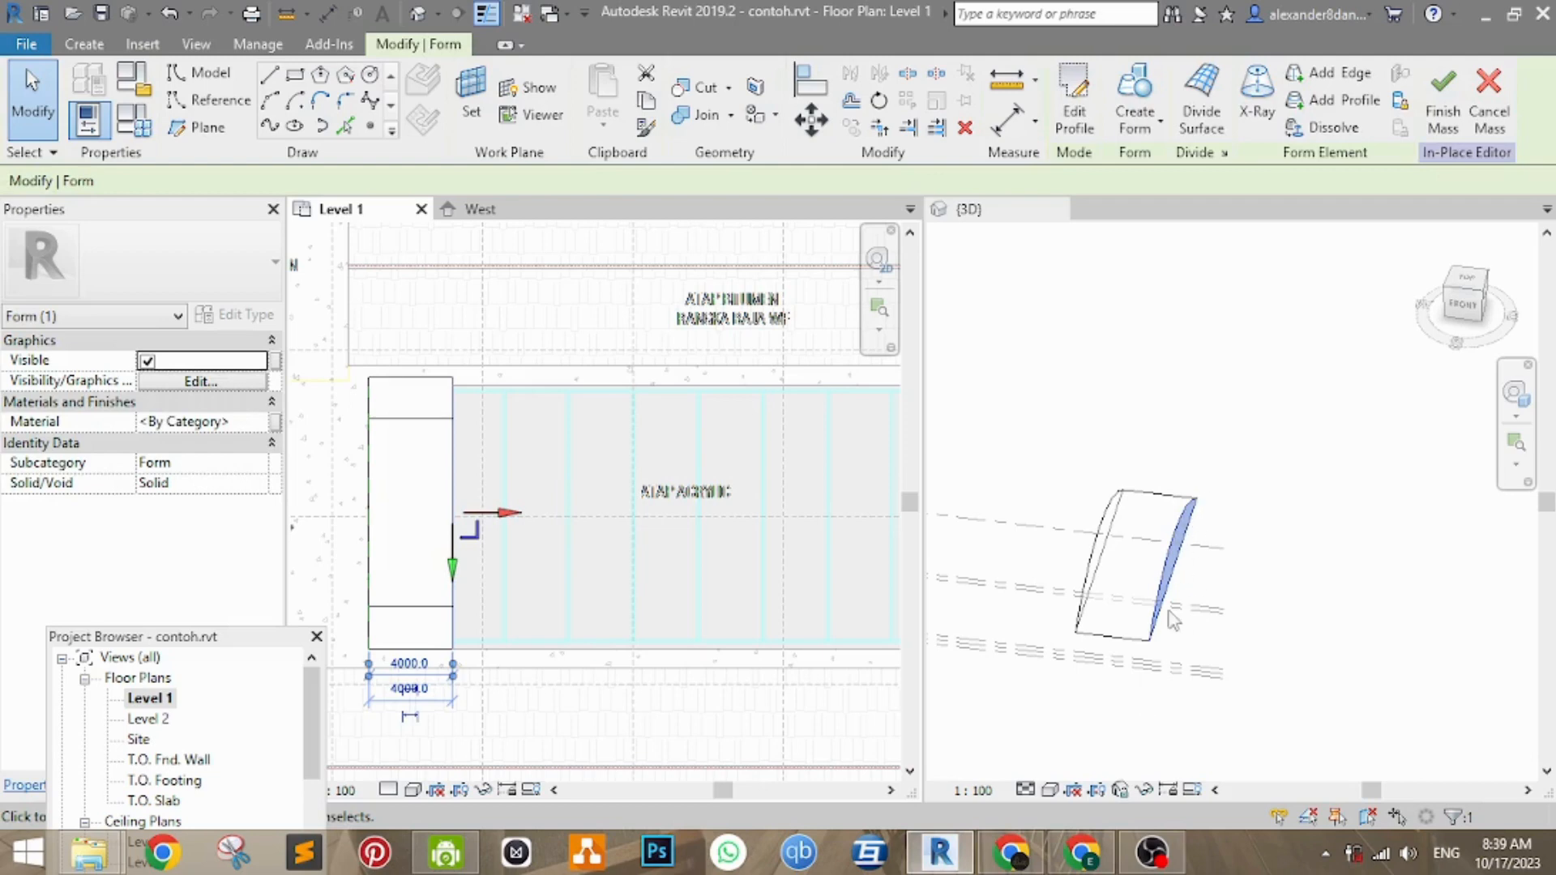
pyautogui.moveTo(584, 531); pyautogui.dragTo(507, 534, button='middle')
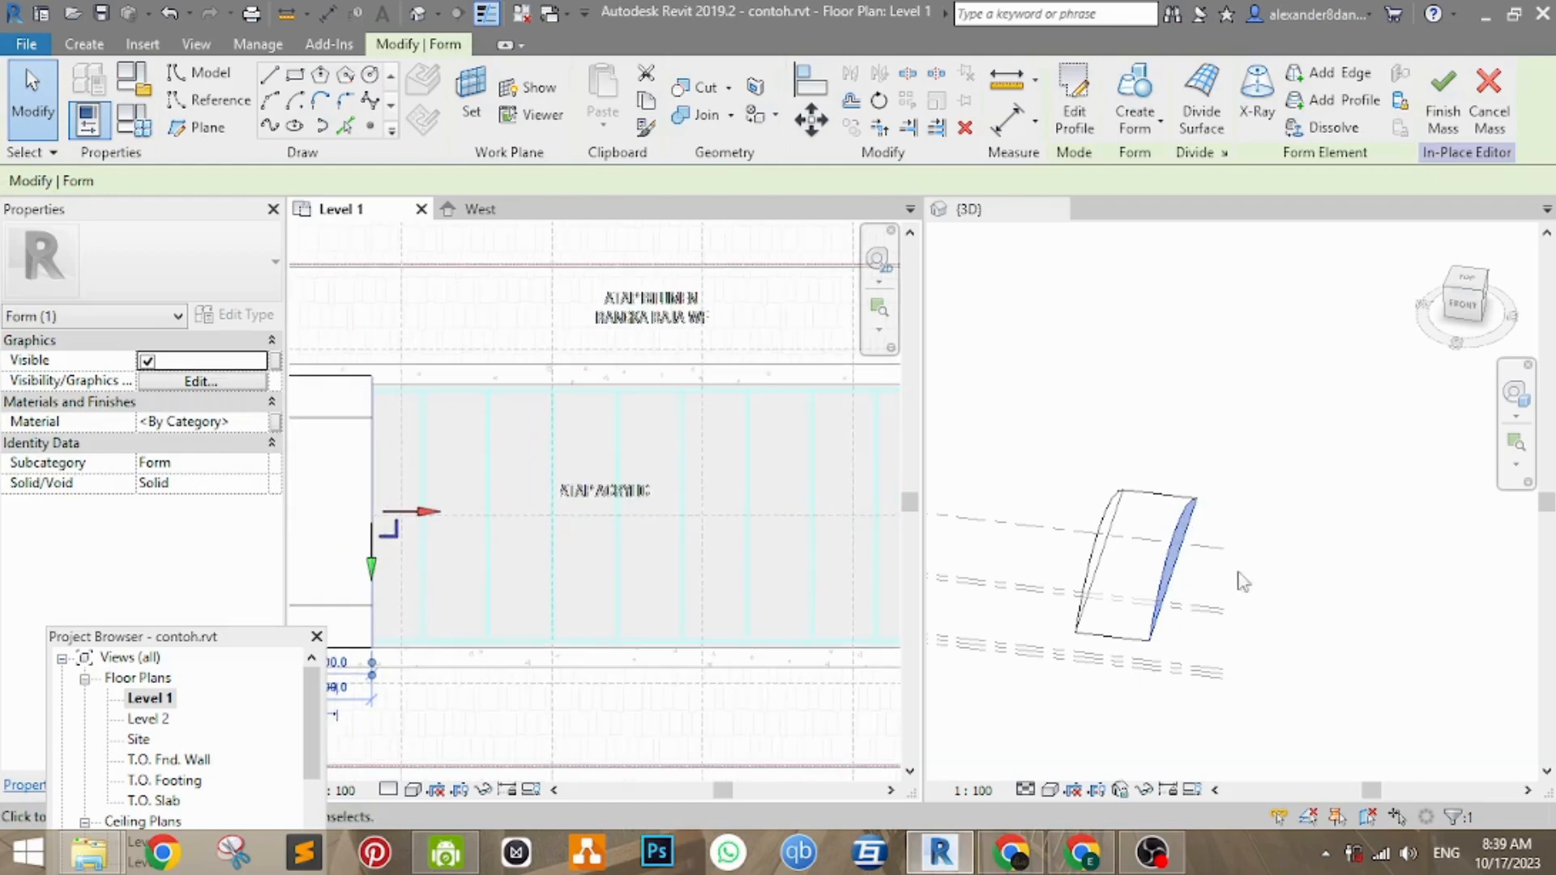
pyautogui.scroll(-3, 632, 572)
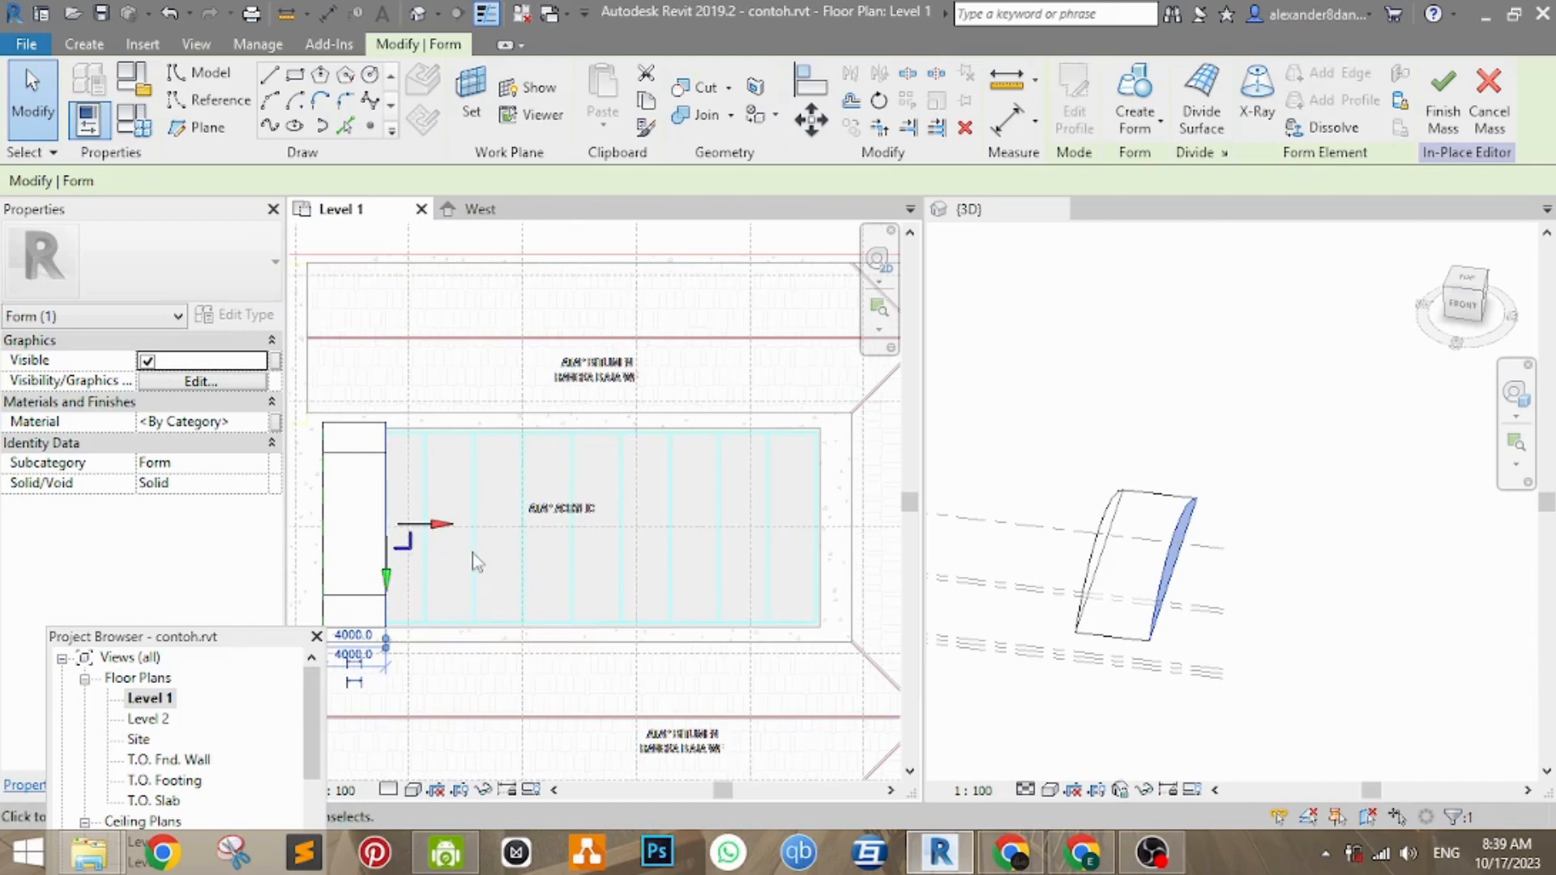
pyautogui.moveTo(521, 588); pyautogui.dragTo(486, 581, button='middle')
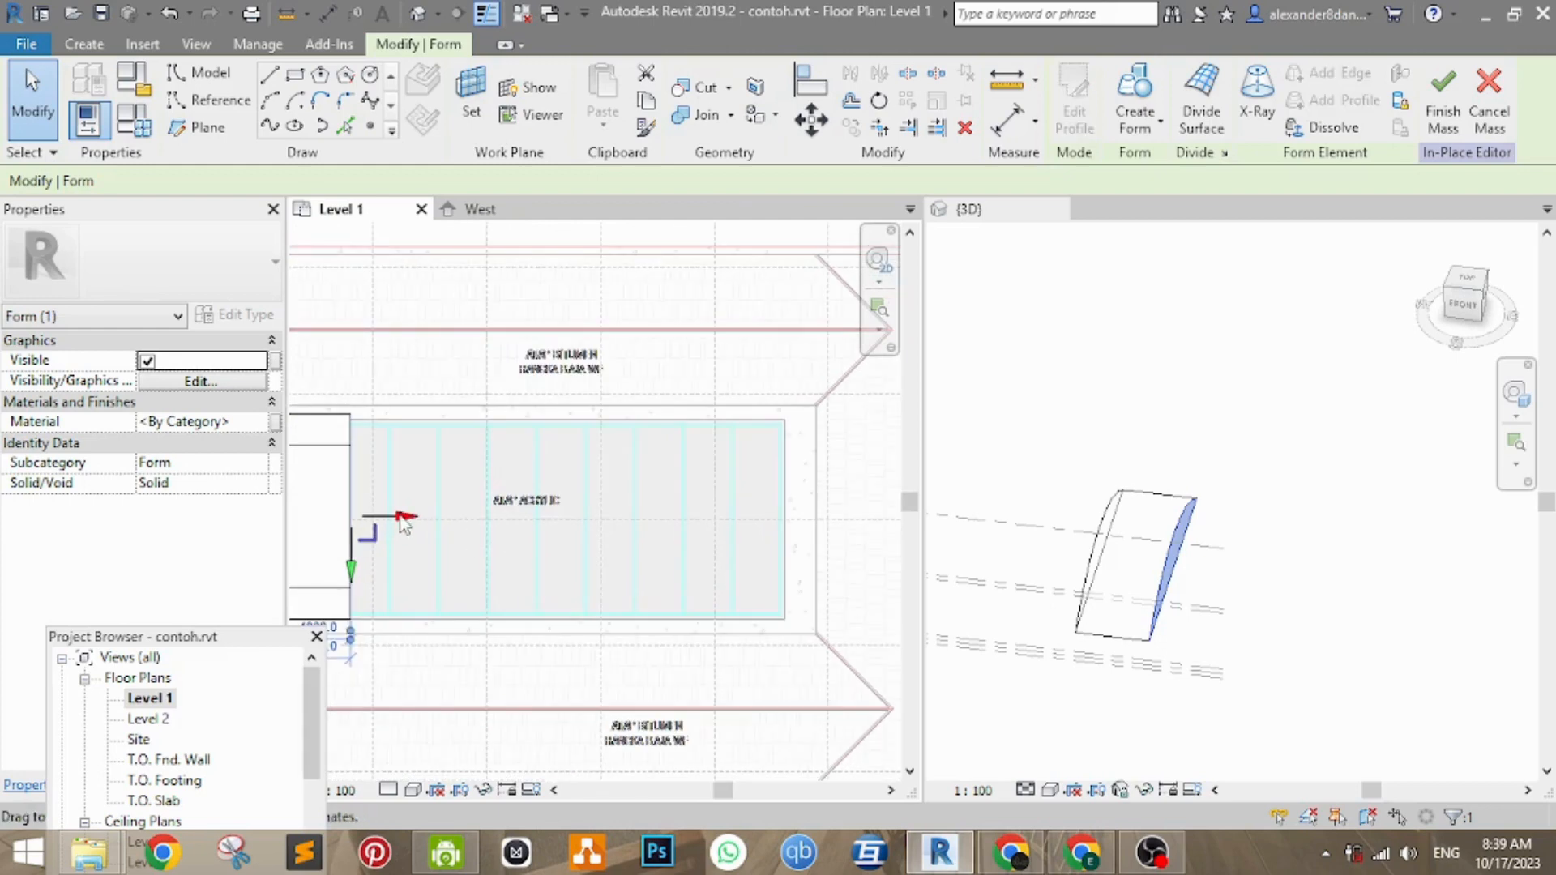
pyautogui.moveTo(401, 518)
pyautogui.mouseDown()
pyautogui.moveTo(576, 521)
pyautogui.moveTo(836, 484)
pyautogui.moveTo(763, 484)
pyautogui.moveTo(792, 486)
pyautogui.moveTo(792, 431)
pyautogui.moveTo(787, 567)
pyautogui.moveTo(786, 421)
pyautogui.moveTo(787, 629)
pyautogui.moveTo(835, 559)
pyautogui.mouseUp()
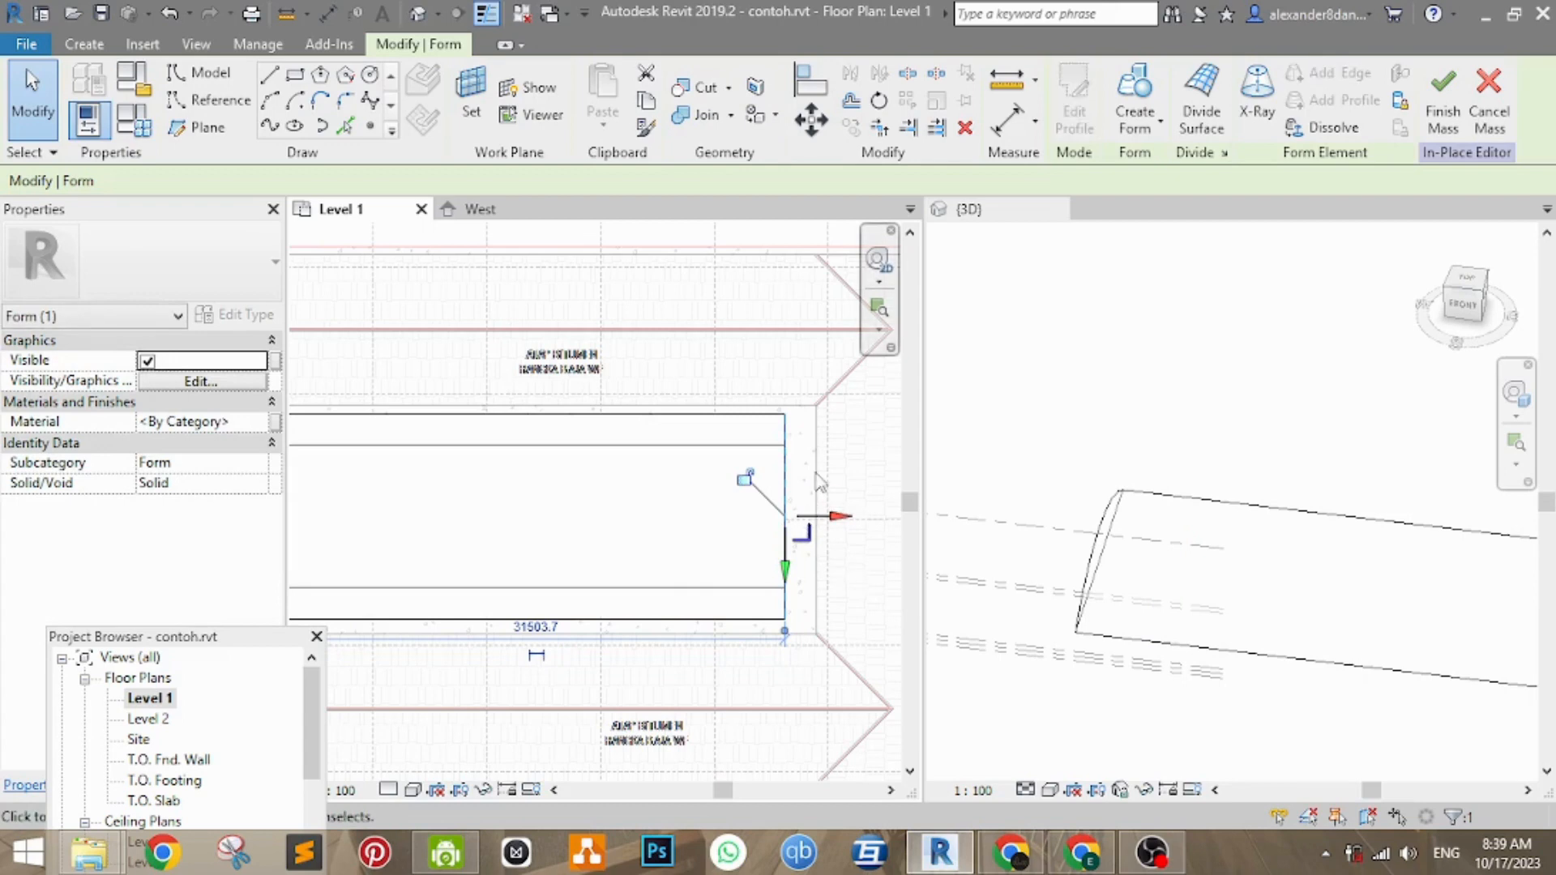
# - Inspect both ends of the stretched form in the Level 1 plan and its full shape from the front corner in 3D
pyautogui.scroll(-2, 803, 487)
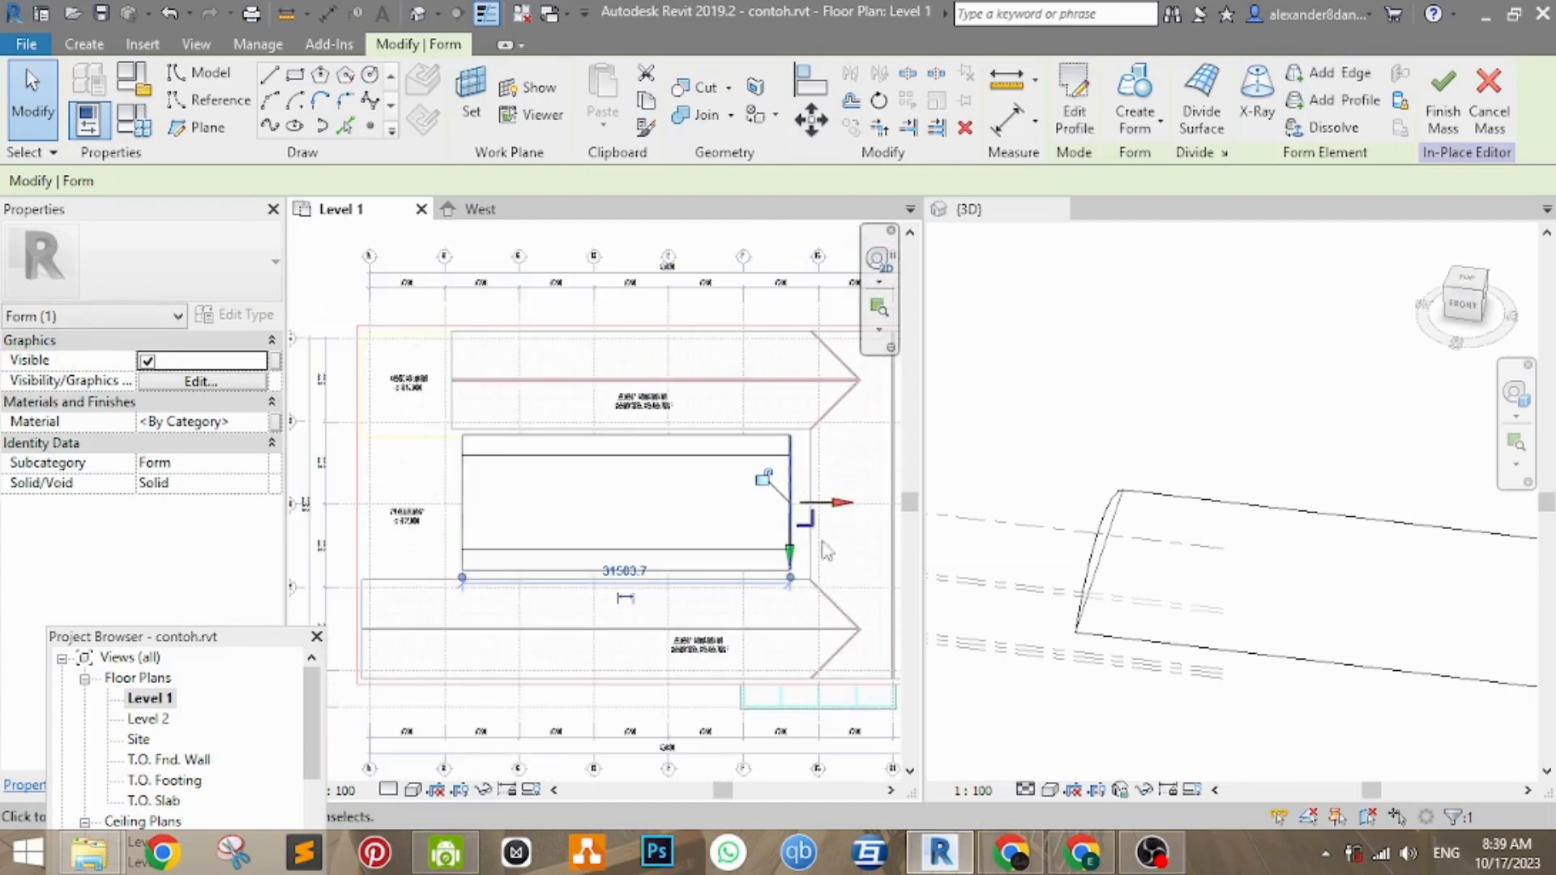
pyautogui.scroll(-3, 1290, 572)
pyautogui.scroll(3, 778, 573)
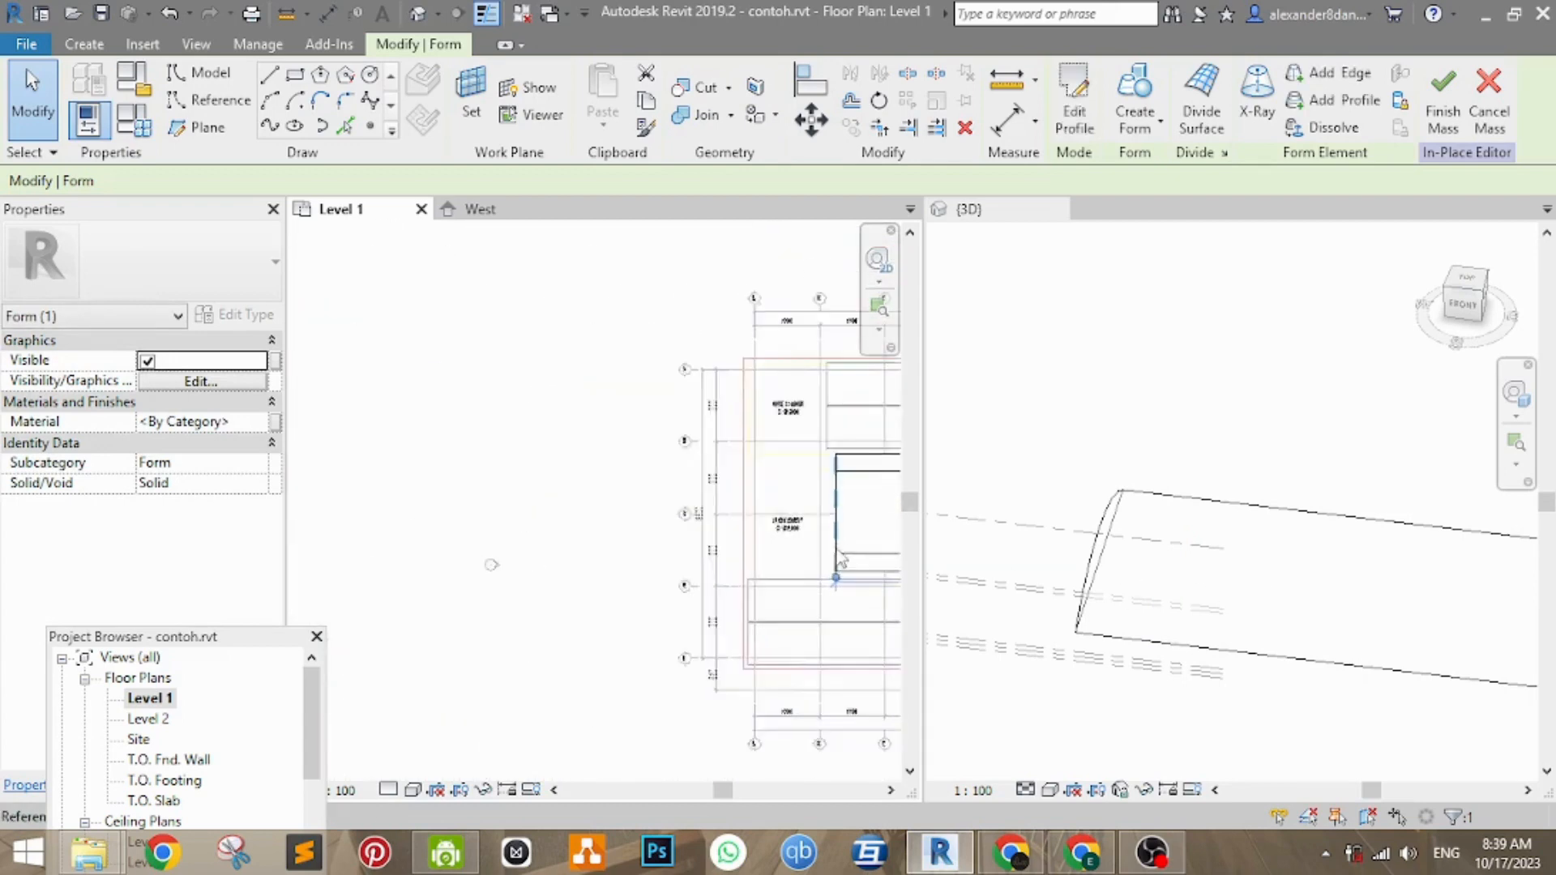
pyautogui.moveTo(799, 559); pyautogui.dragTo(398, 586, button='middle')
pyautogui.moveTo(623, 553); pyautogui.dragTo(598, 554, button='middle')
pyautogui.click(1368, 574)
pyautogui.moveTo(1394, 592); pyautogui.dragTo(1322, 613, button='middle')
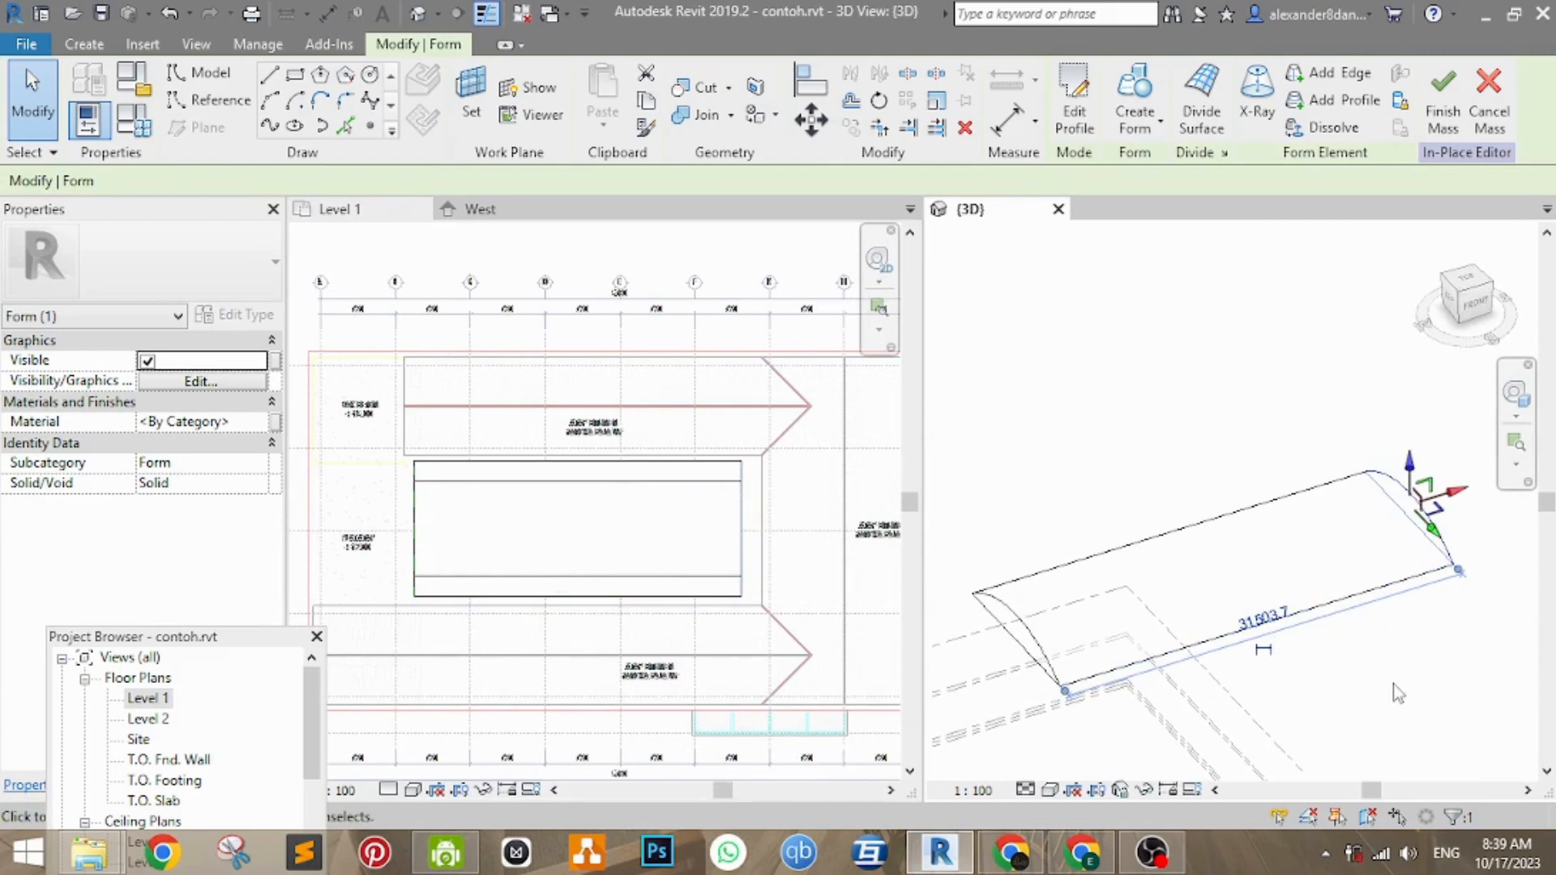
# - Deselect the form and finish the in-place mass
pyautogui.click(1214, 400)
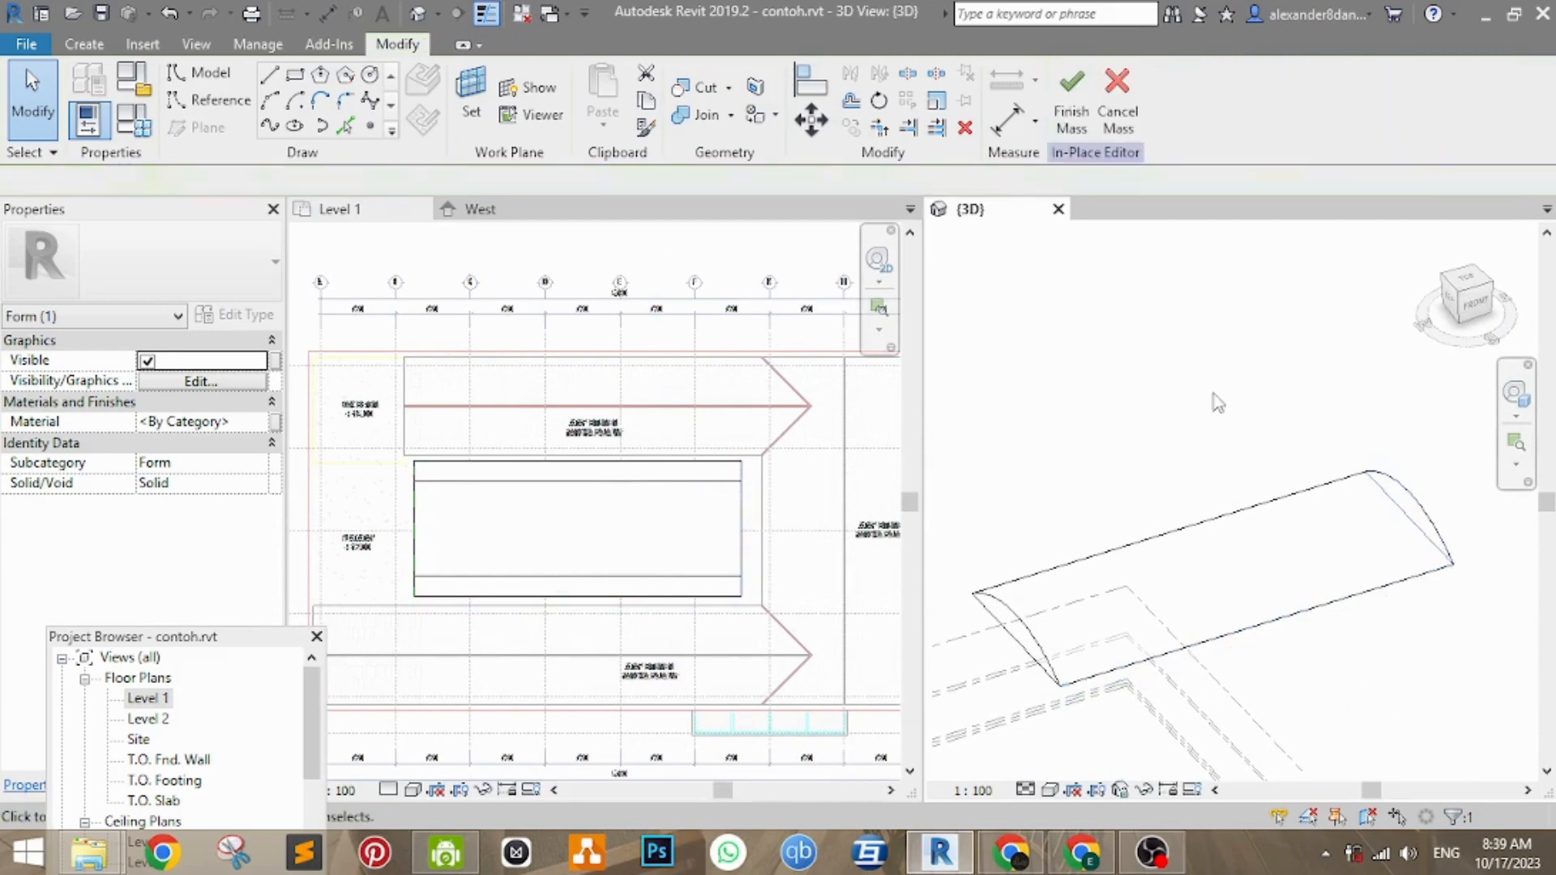
pyautogui.click(1083, 108)
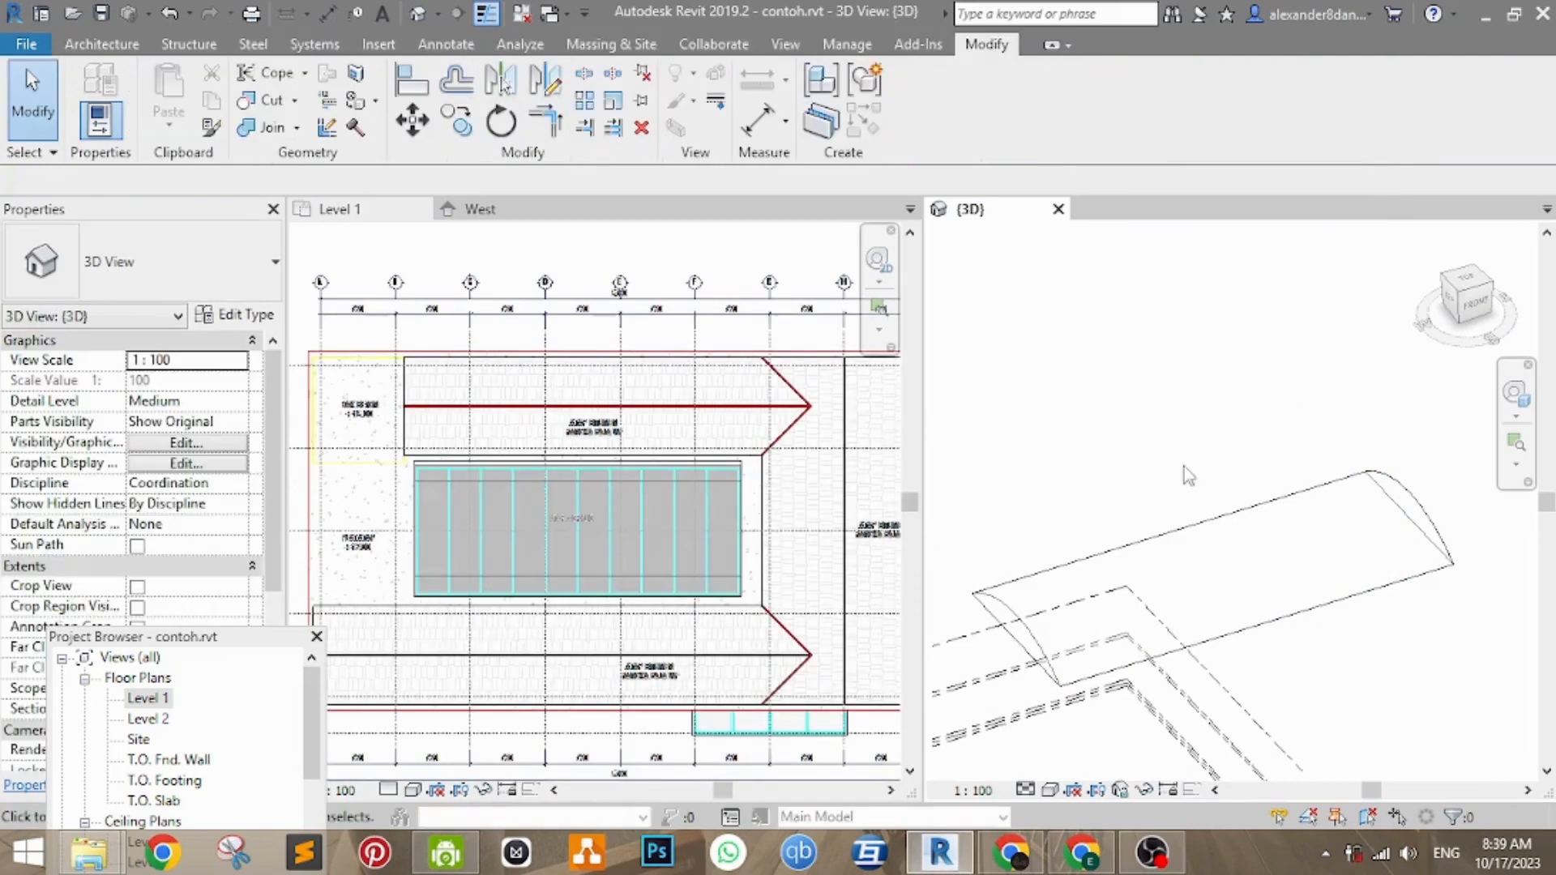
pyautogui.moveTo(1358, 629); pyautogui.dragTo(1382, 610, button='middle')
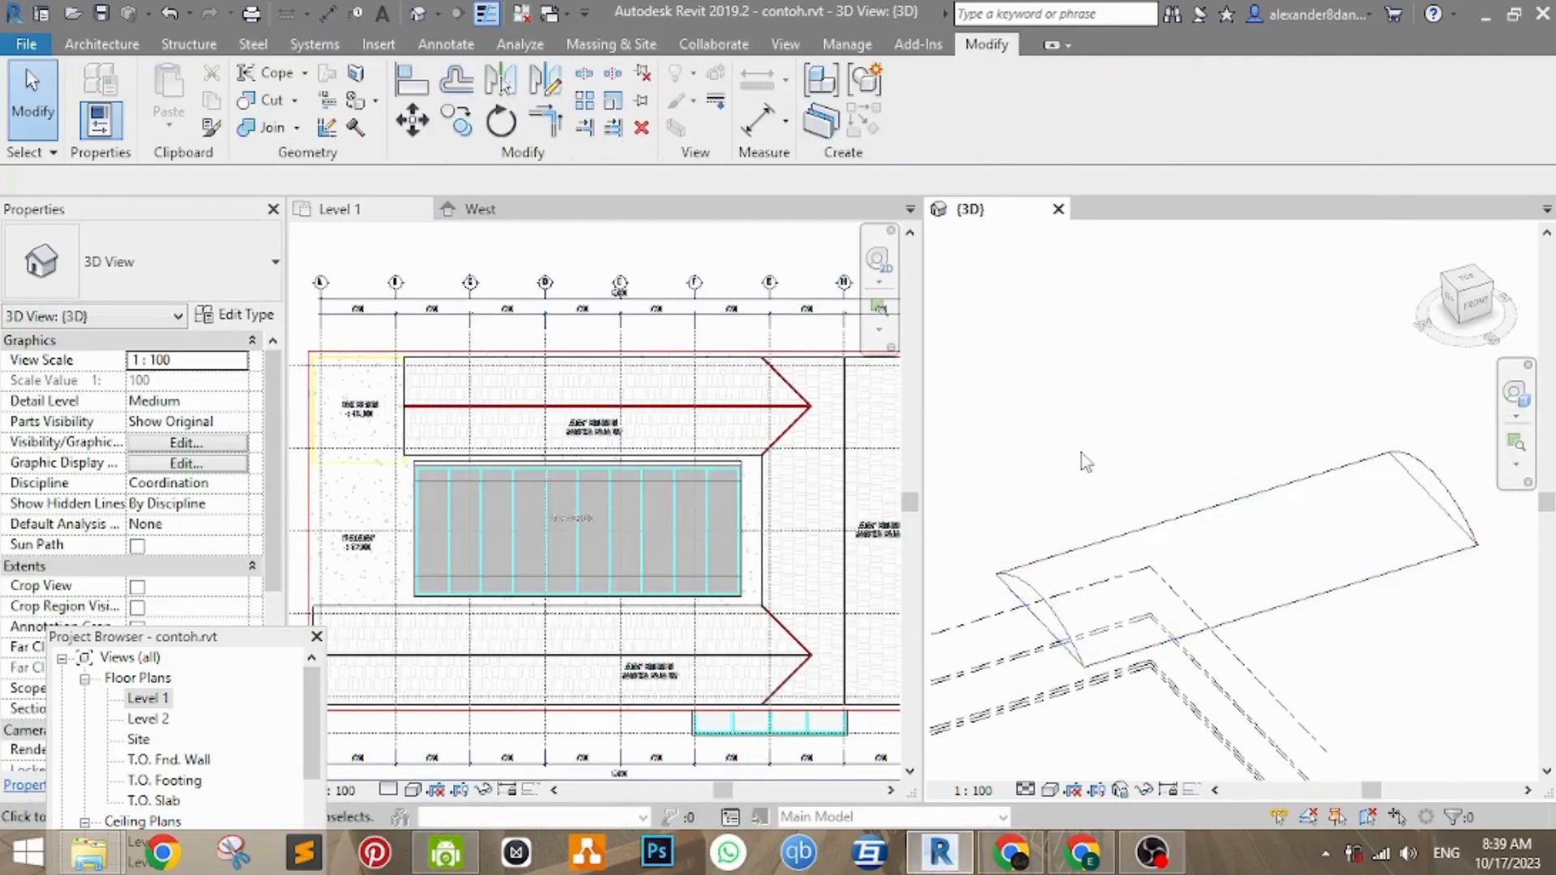
pyautogui.moveTo(1046, 542)
pyautogui.mouseDown(button='middle')
pyautogui.moveTo(1012, 562)
pyautogui.moveTo(1052, 529)
pyautogui.mouseUp(button='middle')
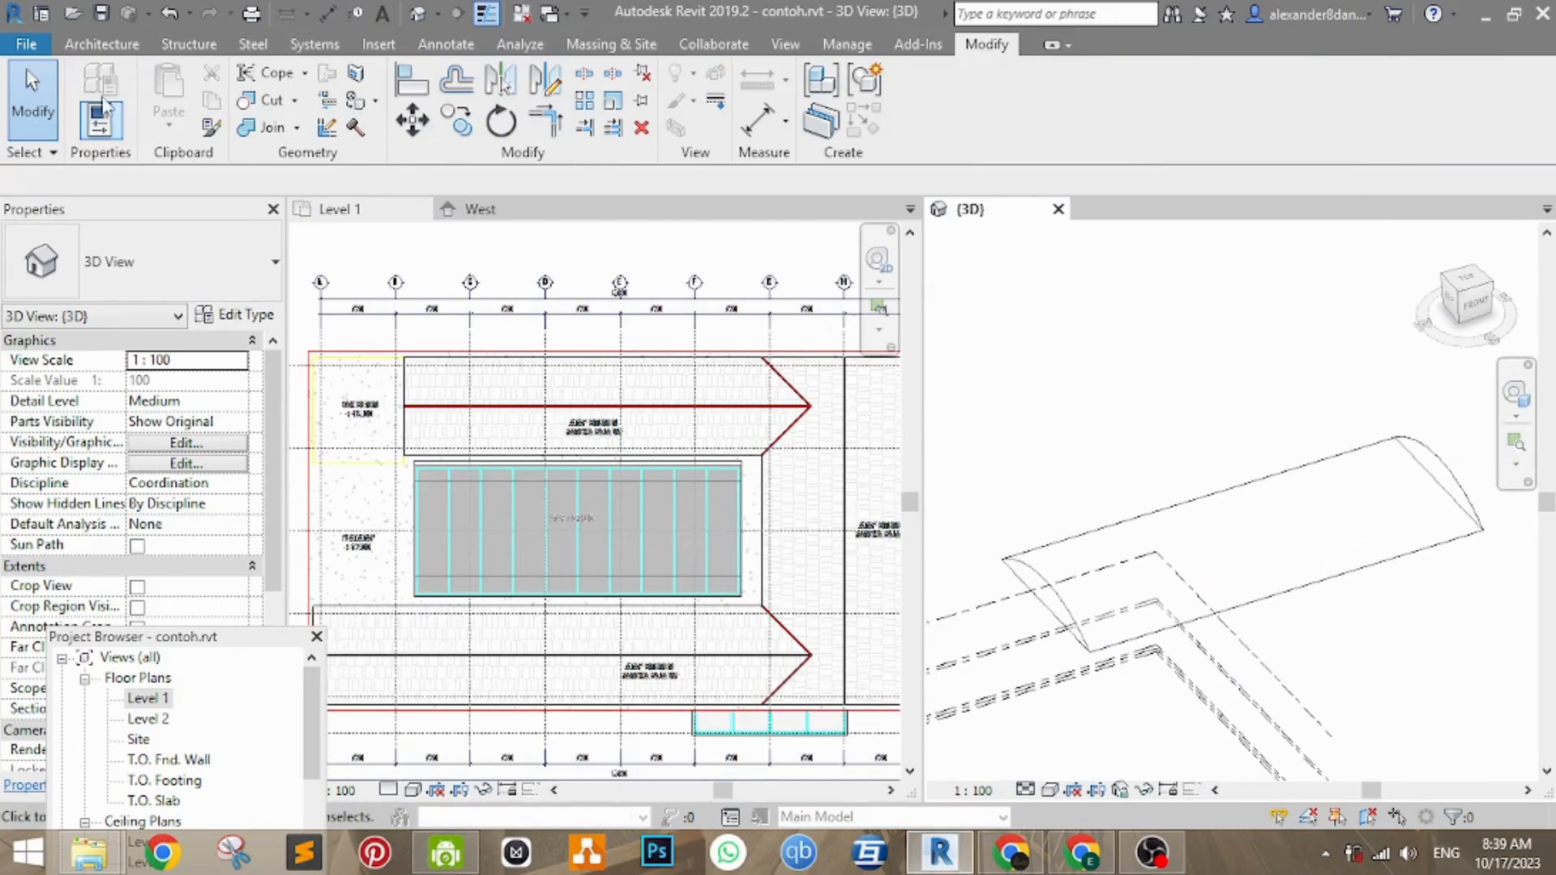